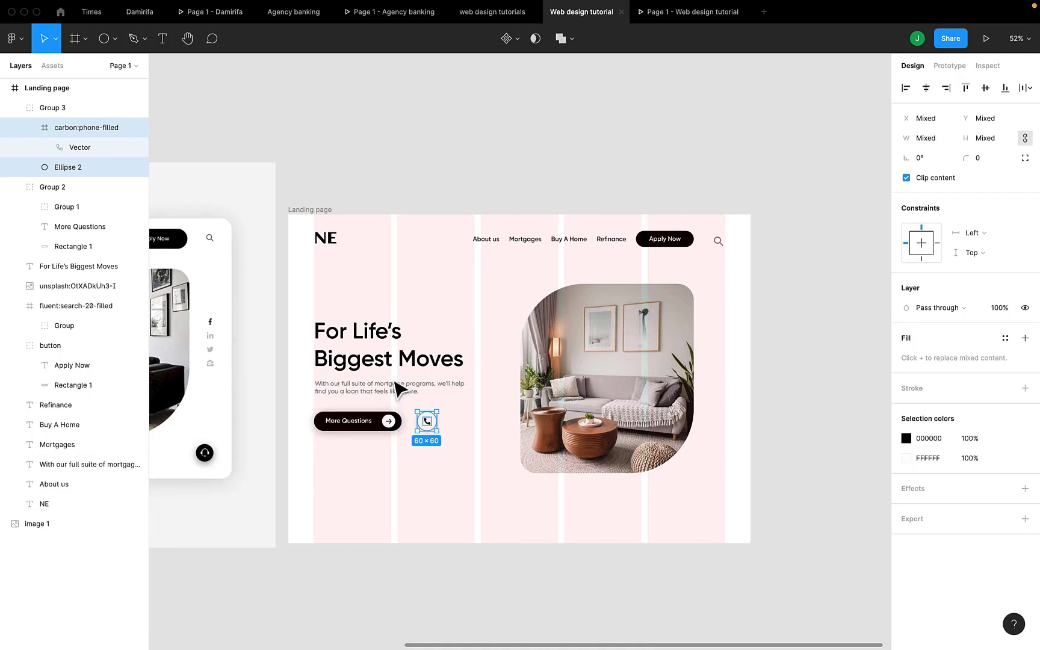
Duplicate the hero paragraph, start the phone number in it, and place it beside the phone icon.
click(386, 388)
key(super+d)
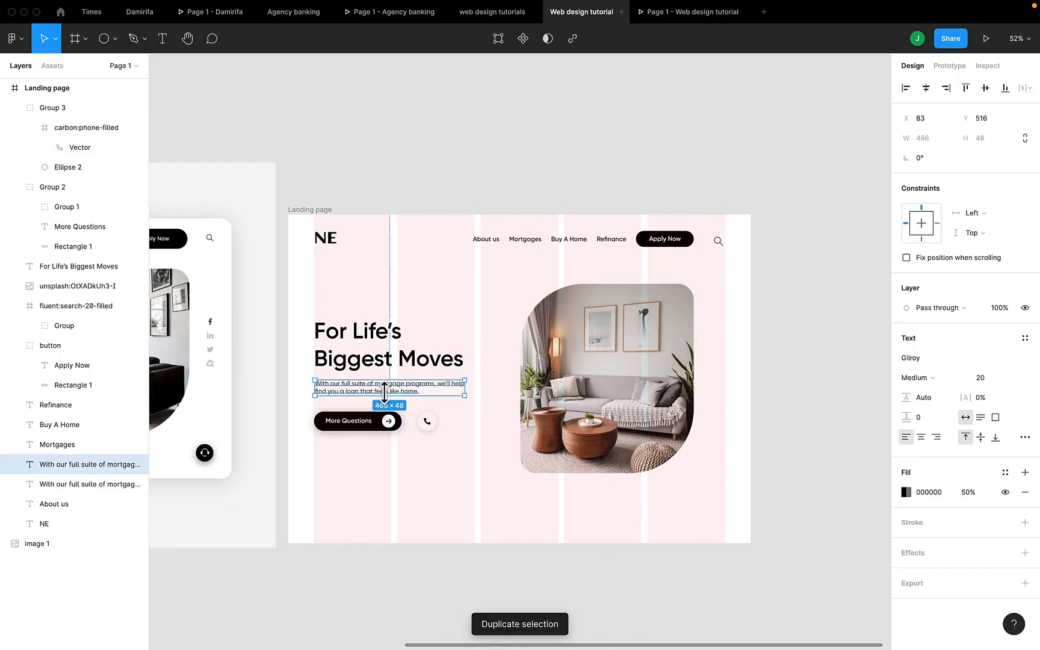
drag(385, 394, 492, 414)
key(super+z)
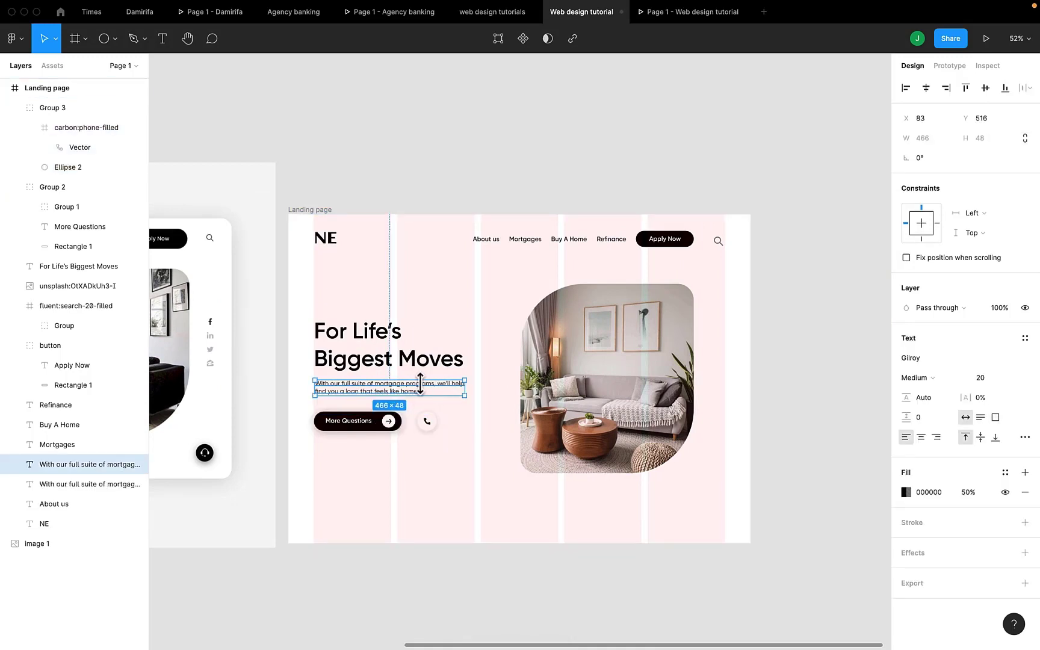
drag(418, 399, 498, 429)
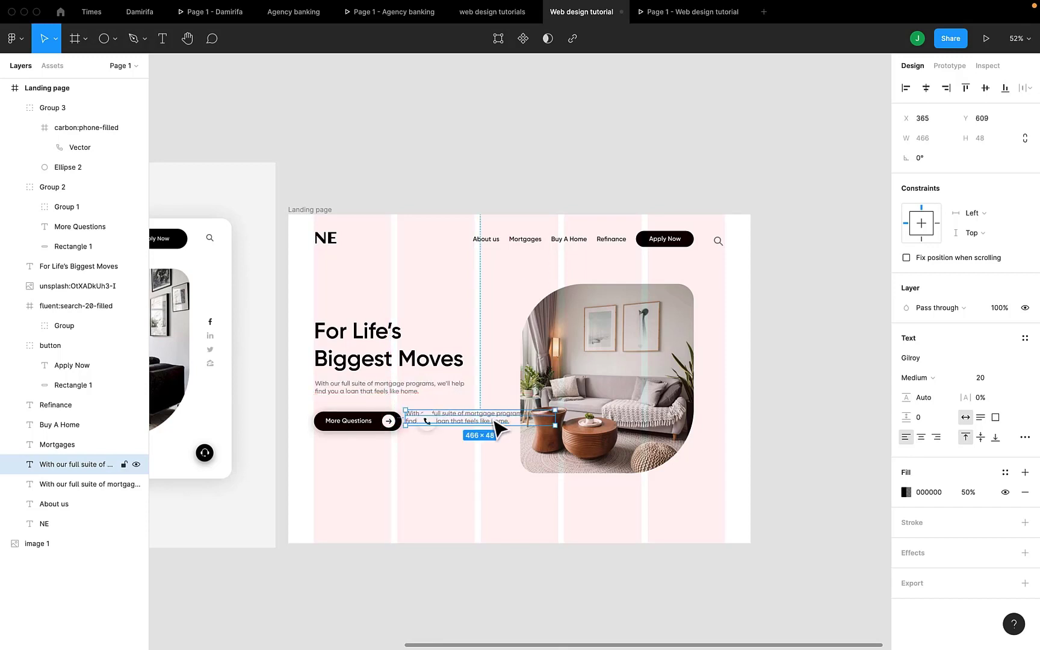
double_click(472, 415)
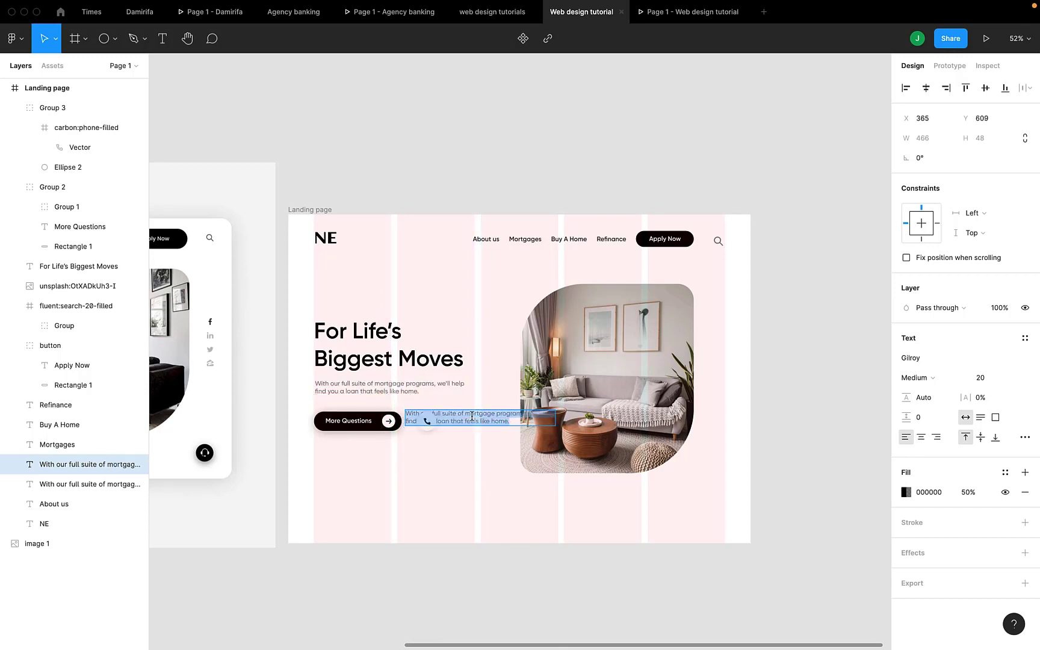
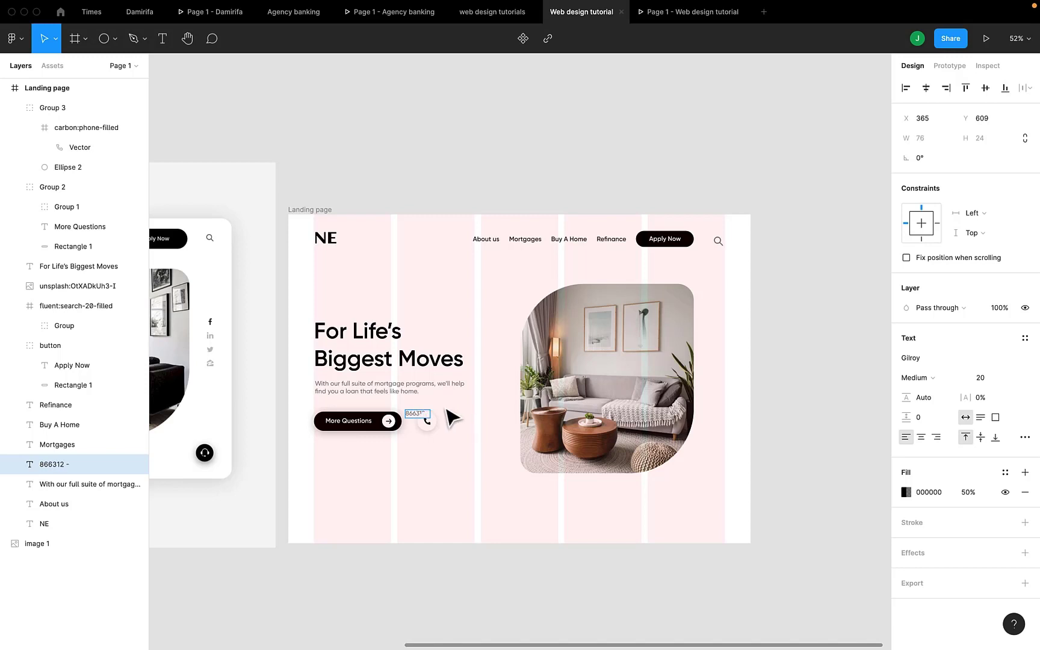
key(Escape)
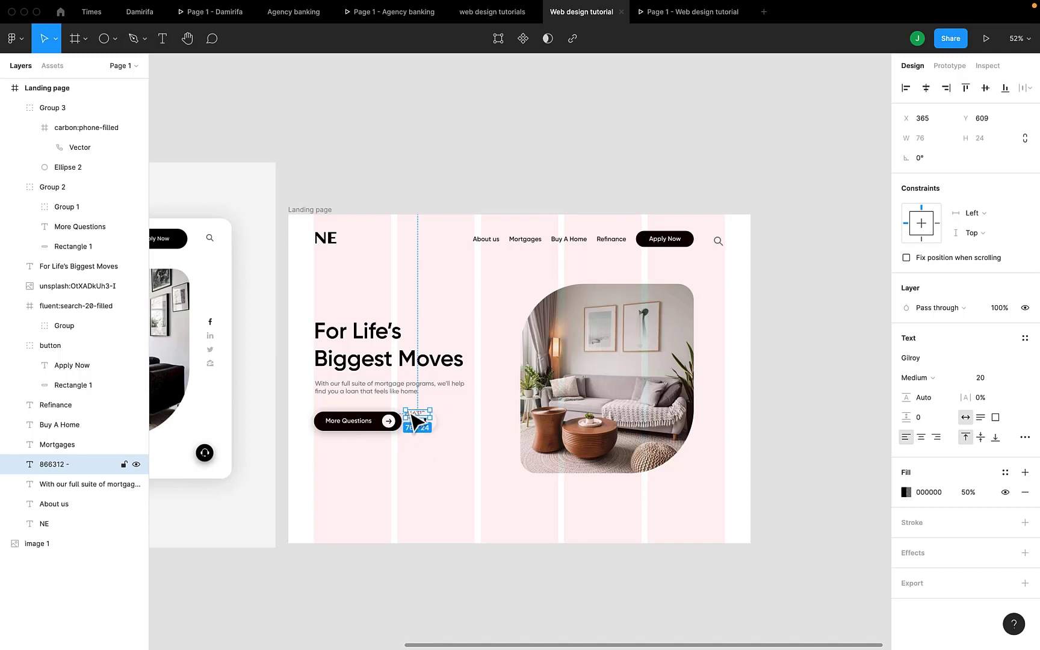
drag(416, 421, 466, 432)
Finish typing the full dash-separated phone number in the text label.
scroll(467, 432, left, 5)
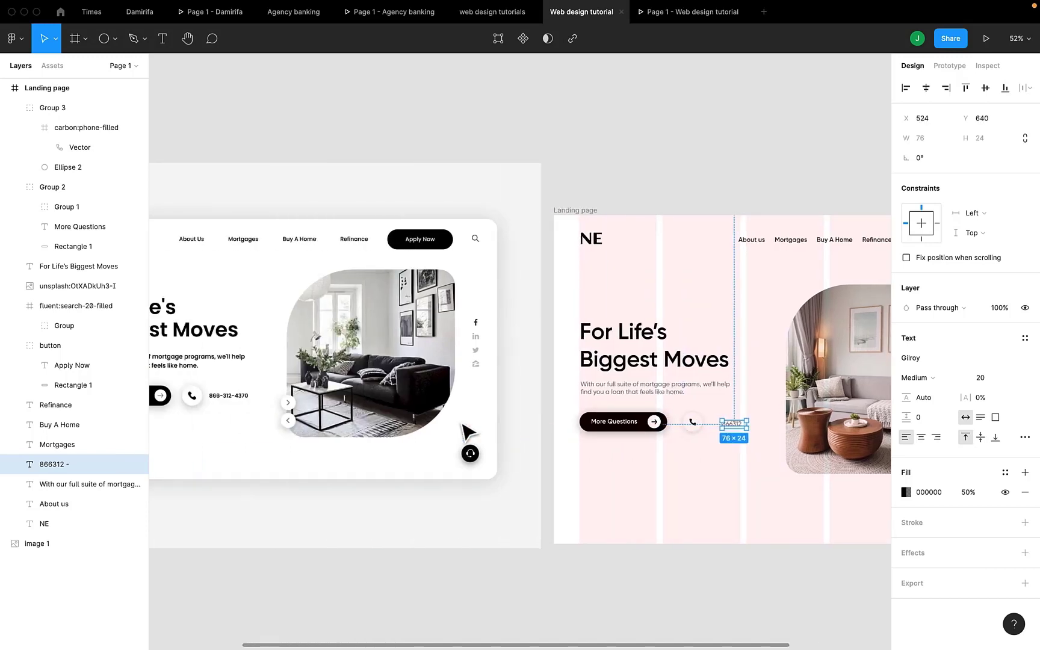
scroll(462, 425, down, 1)
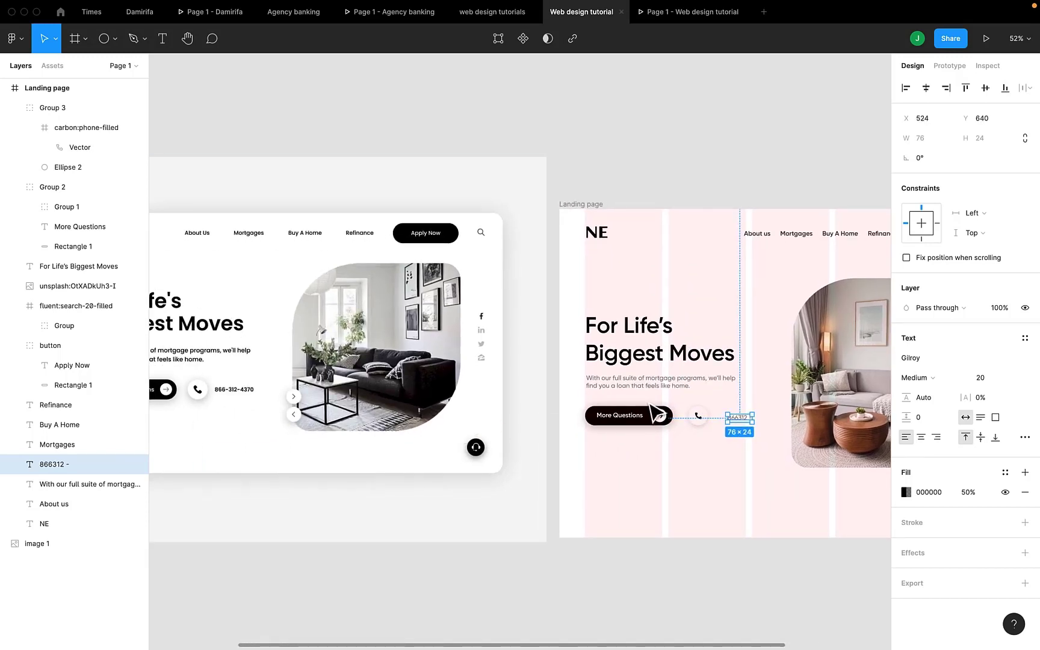
double_click(741, 419)
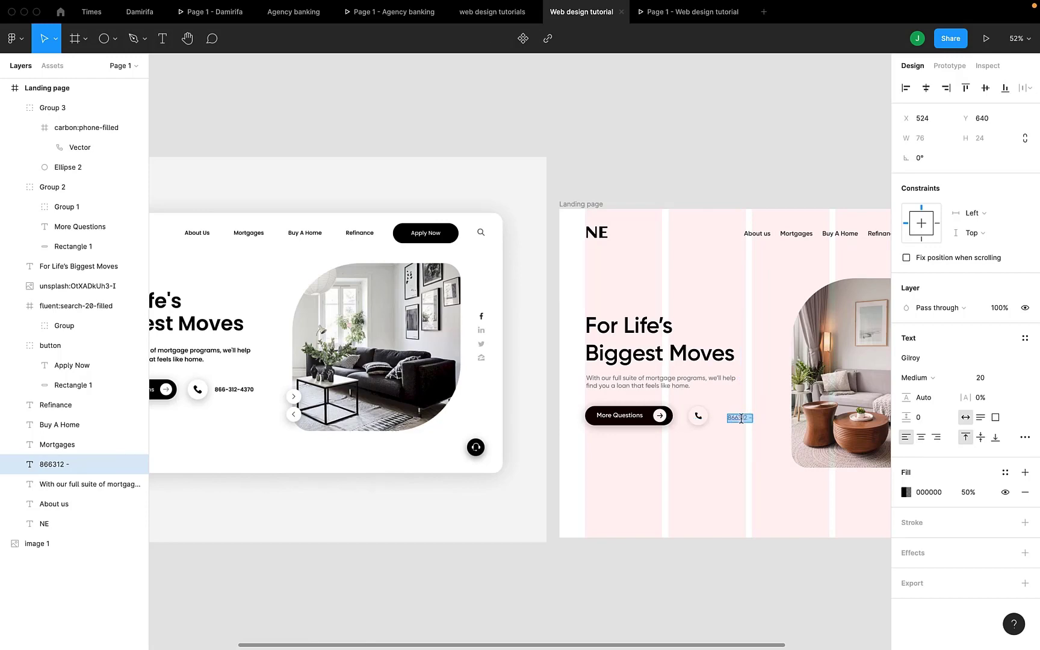
scroll(741, 419, up, 8)
click(733, 416)
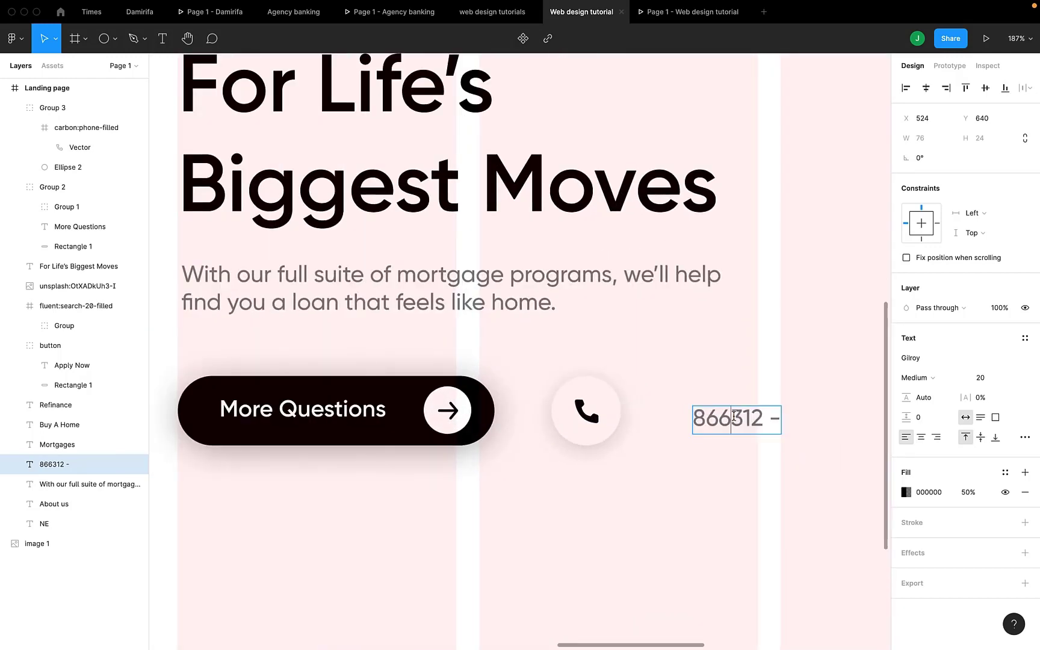
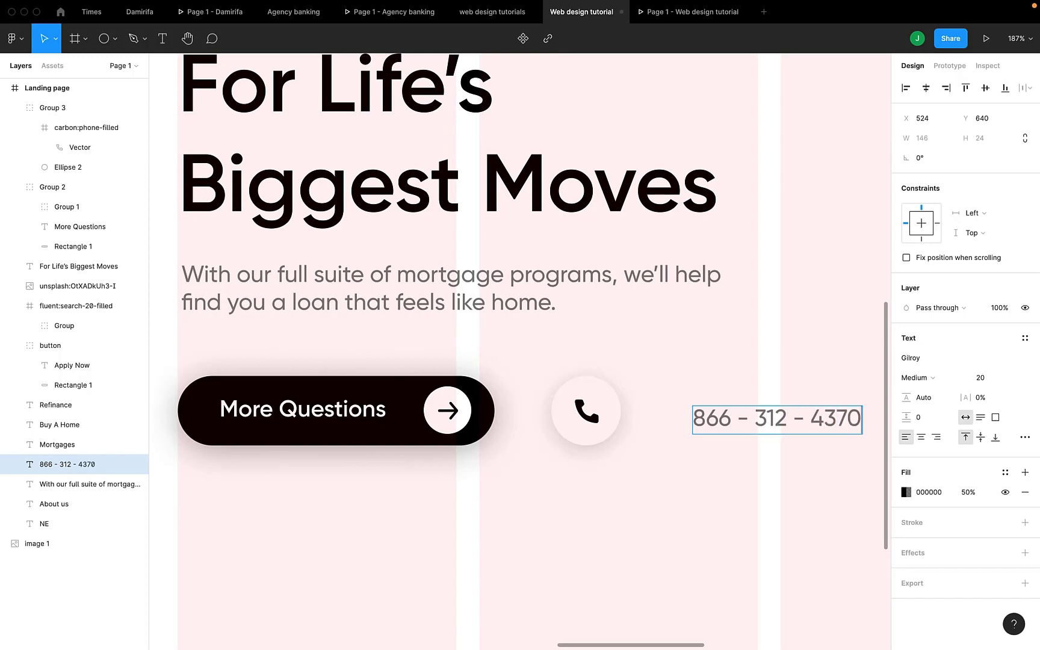
key(Escape)
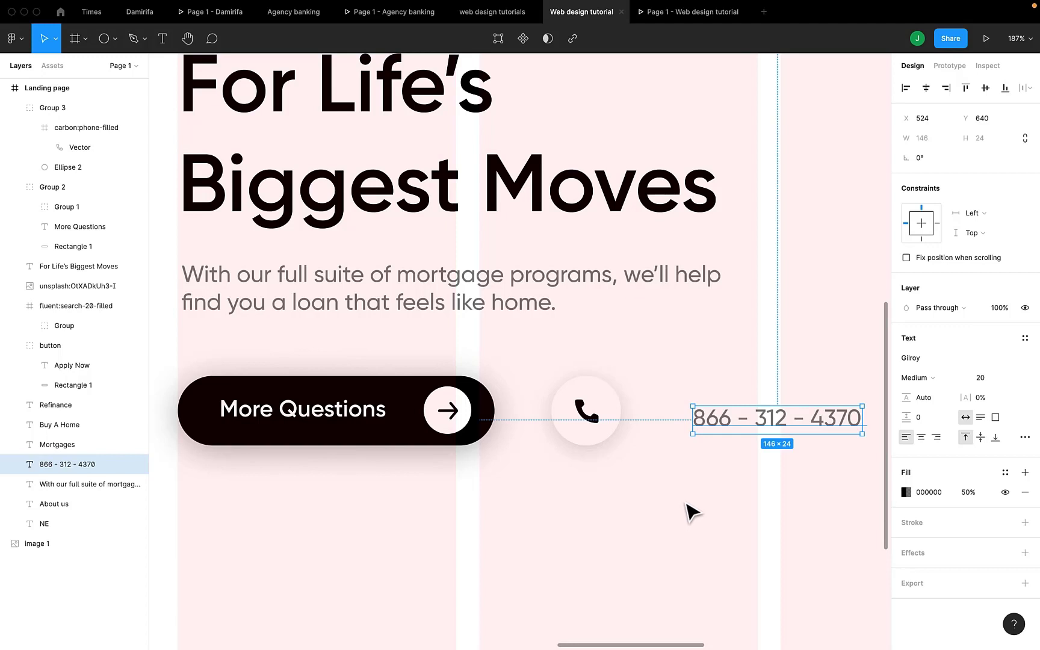
scroll(686, 510, down, 5)
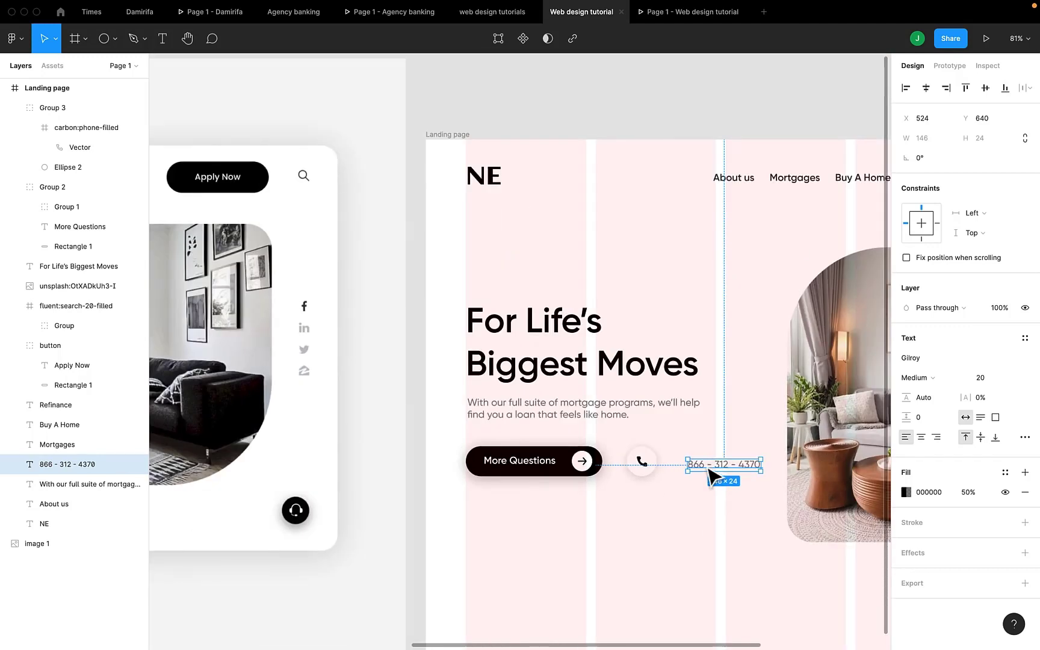
Set the phone number to Semibold with 80% fill opacity, aligned beside the phone icon.
drag(710, 475, 686, 467)
click(970, 494)
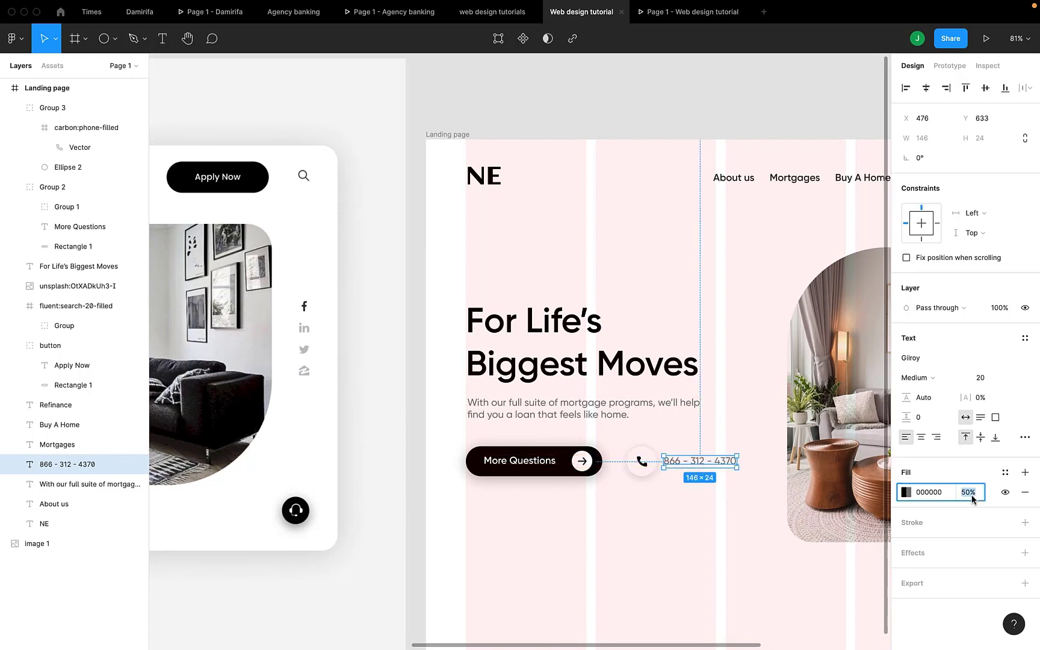
key(Return)
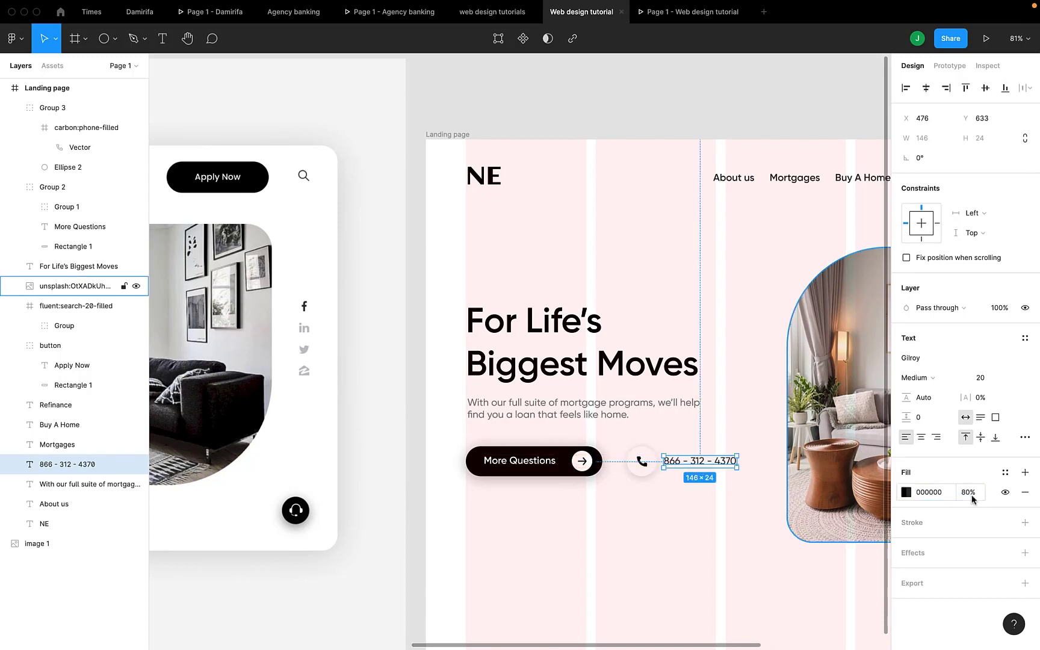
click(919, 379)
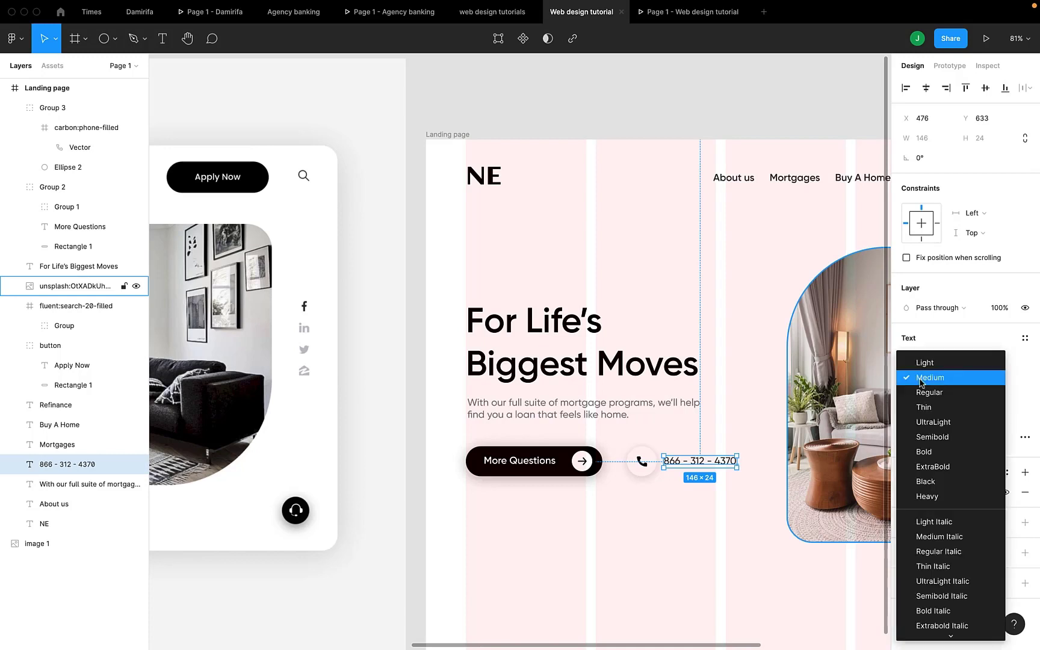
click(924, 435)
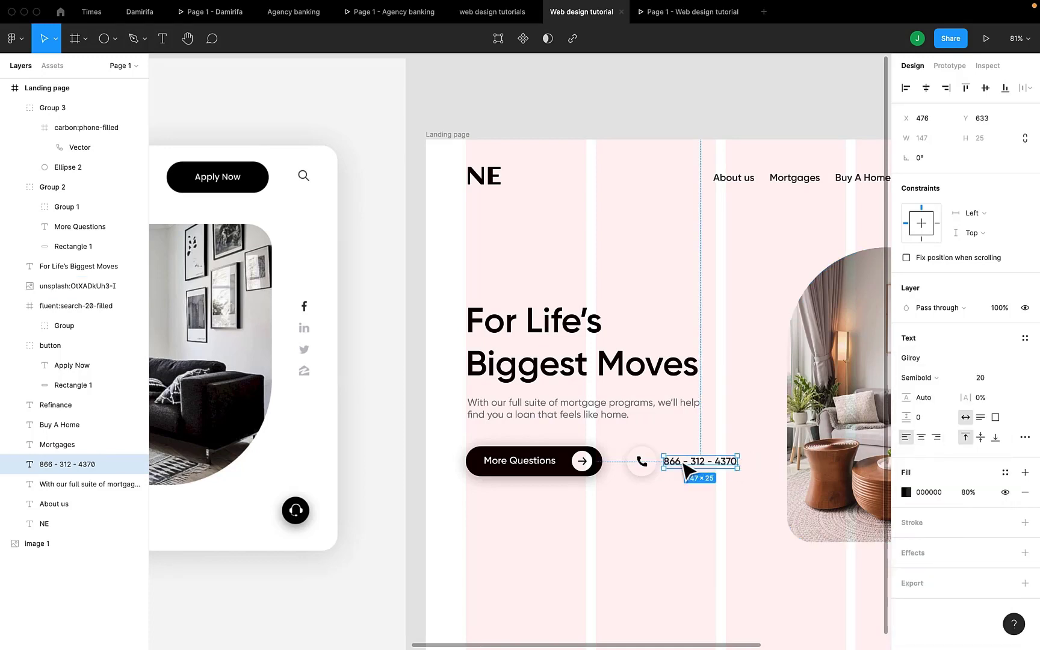
drag(683, 465, 686, 462)
key(Right)
key(Right)
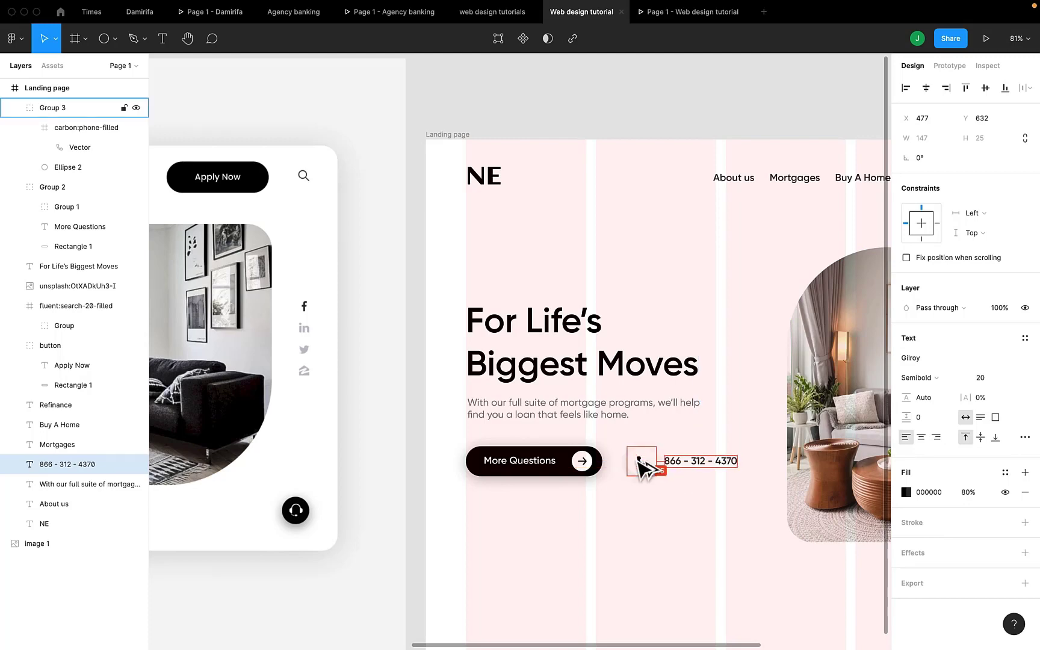
ctrl+scroll(640, 462, down, 5)
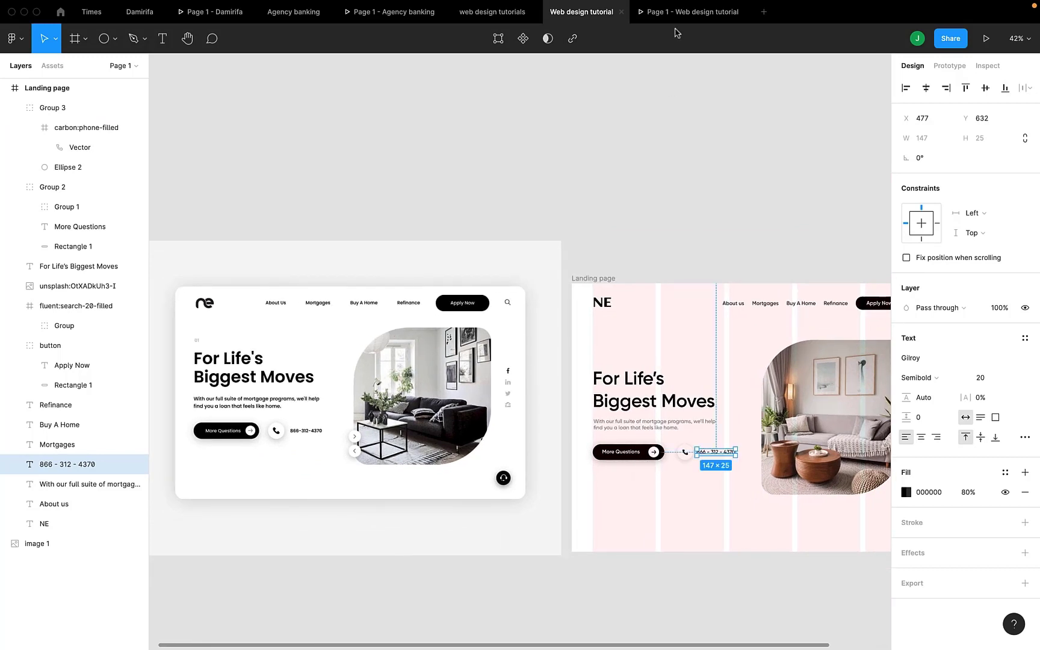
click(677, 22)
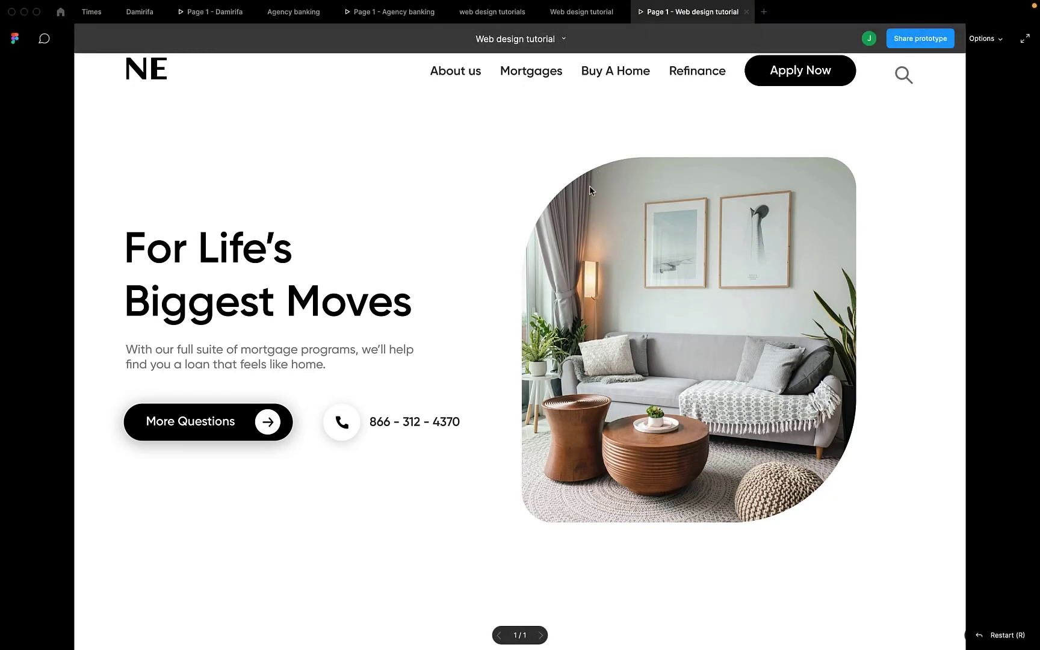
click(584, 13)
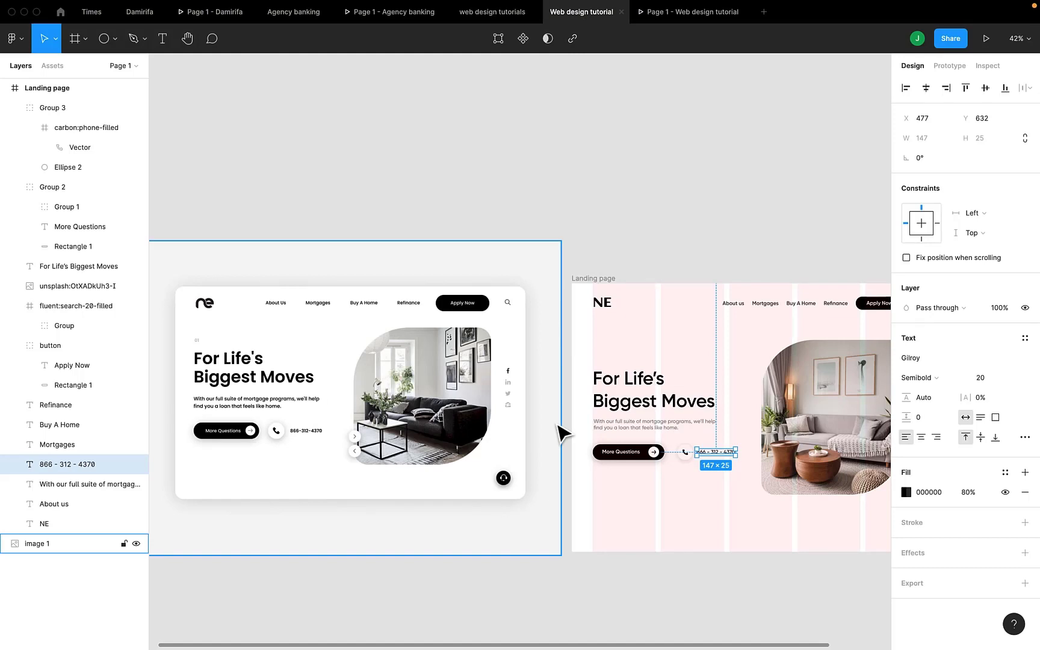
scroll(563, 432, right, 3)
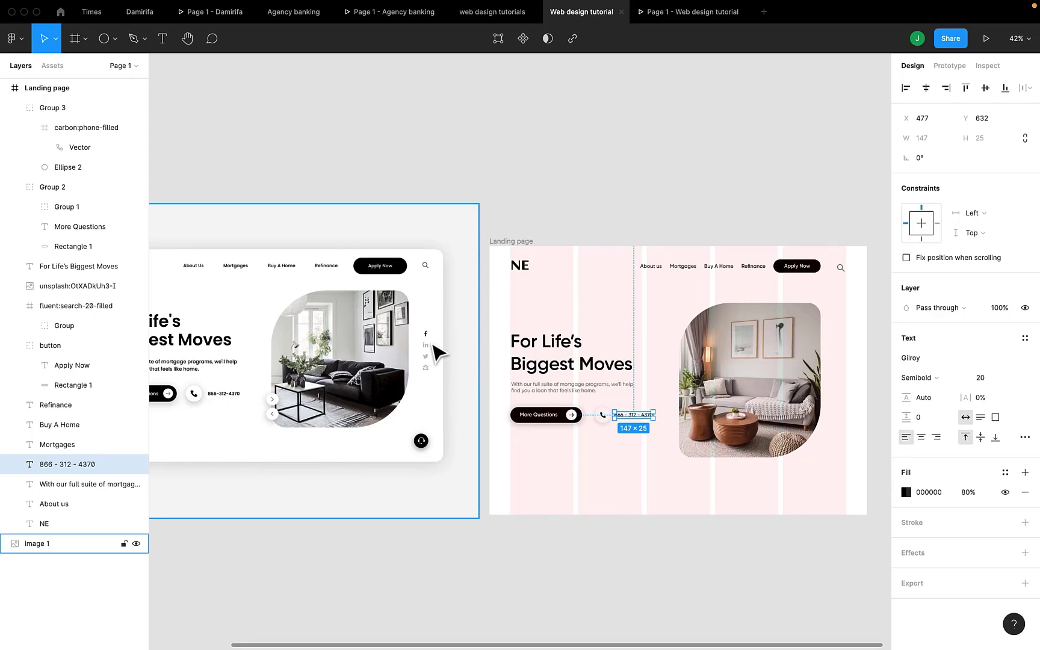
scroll(438, 352, up, 5)
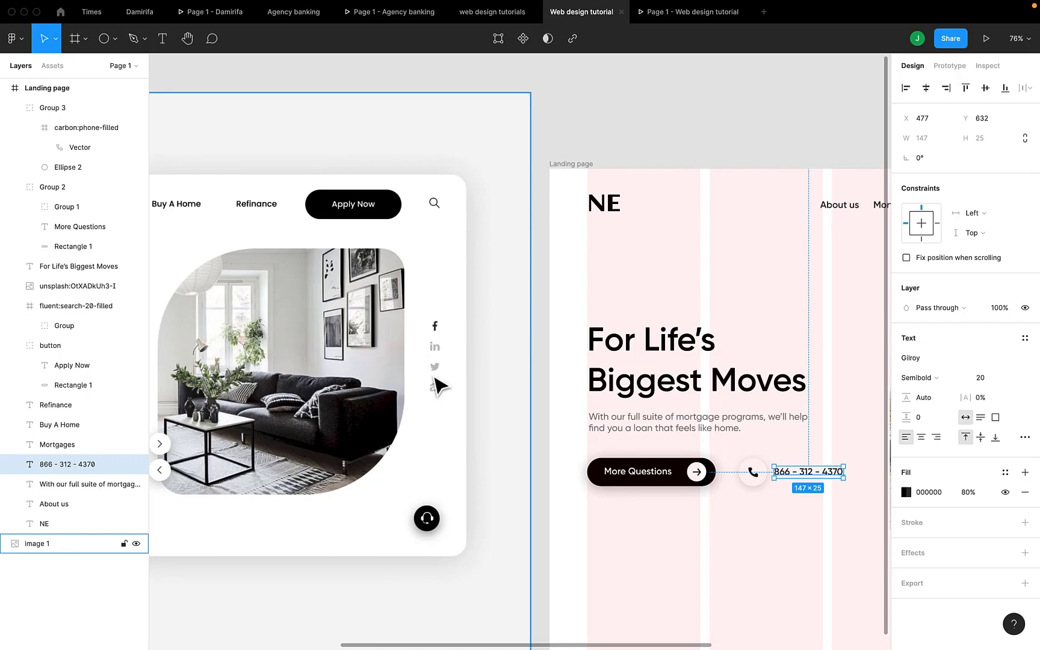
scroll(434, 399, down, 3)
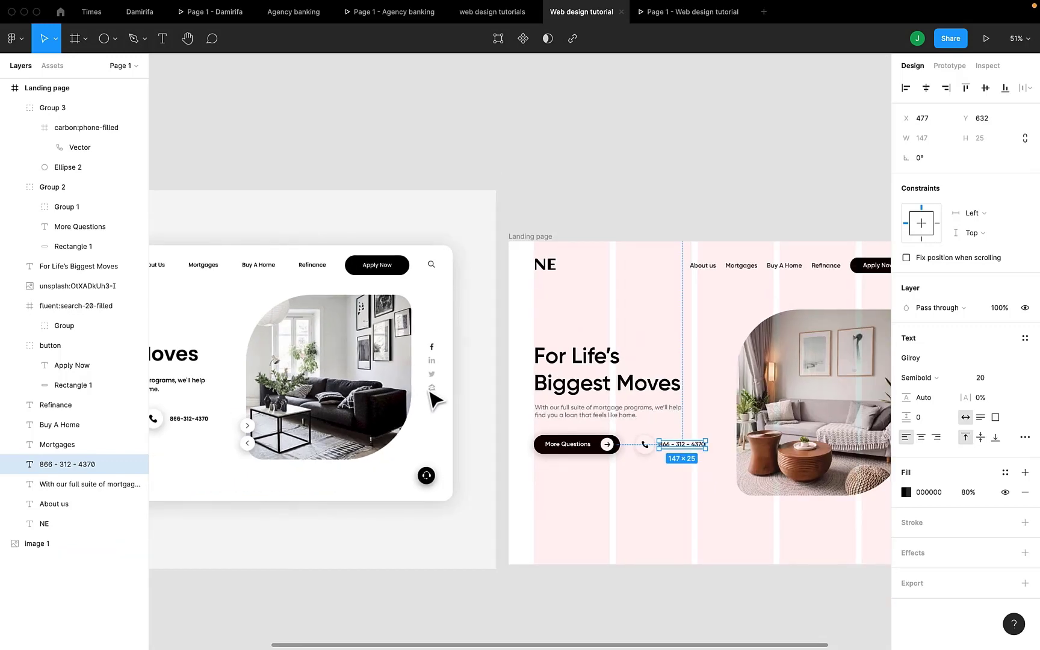
scroll(435, 399, right, 5)
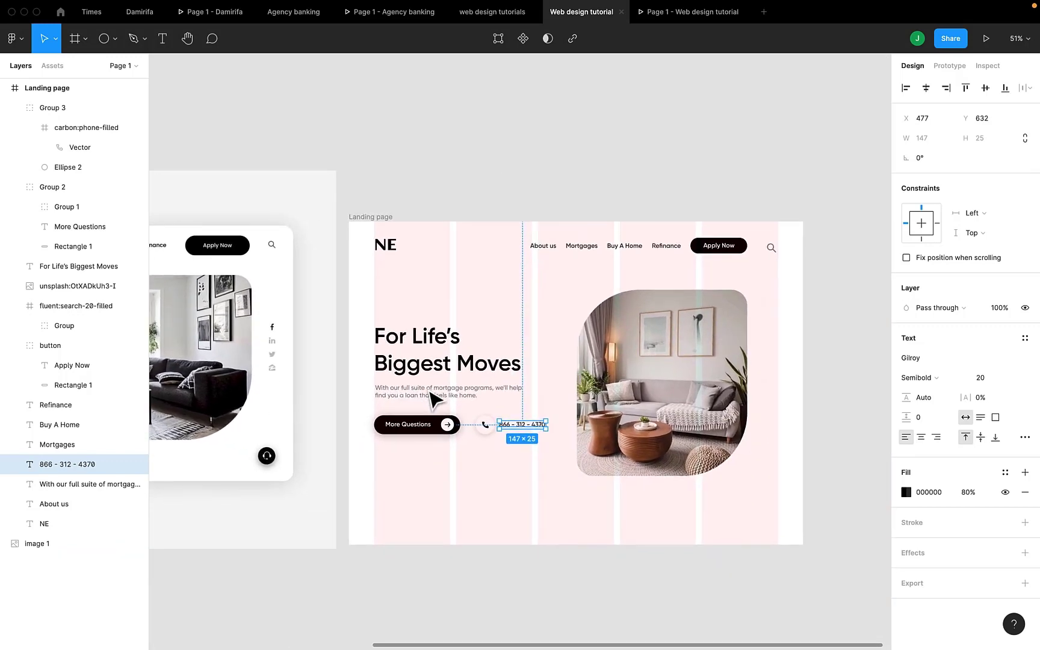
Launch the Iconify plugin from the canvas menu and search it for 'facebook' icons.
right_click(758, 324)
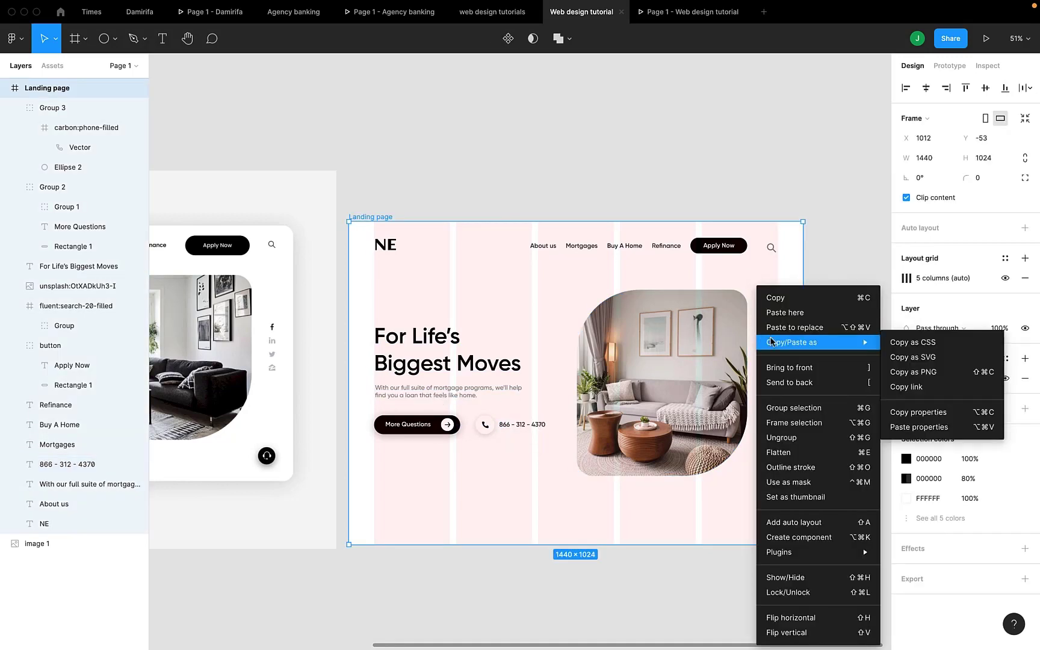
mouse_move(789, 554)
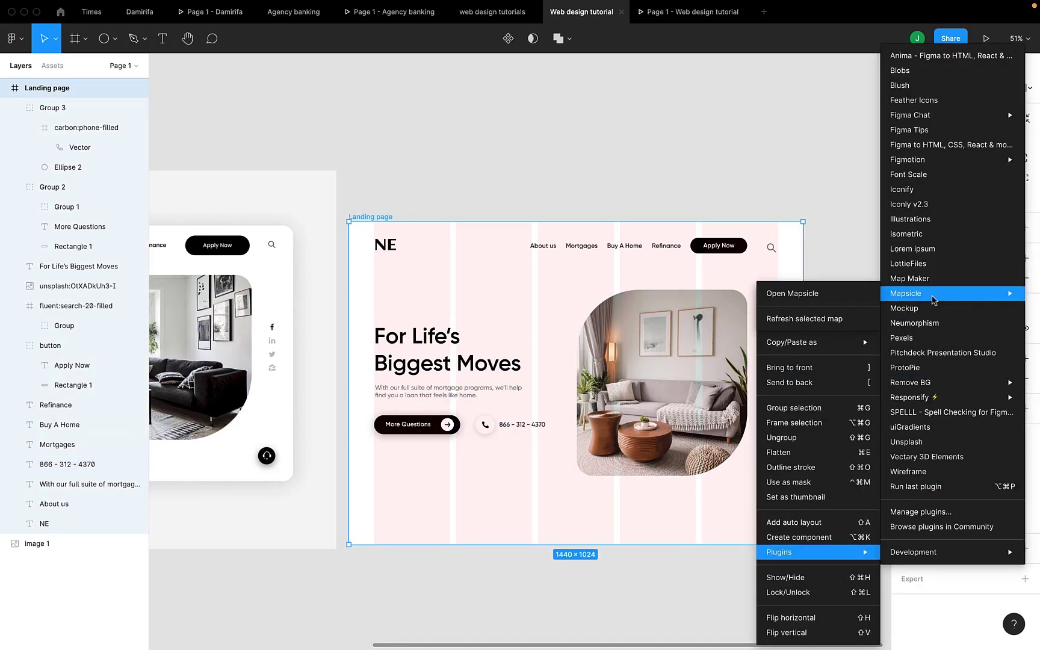
click(908, 189)
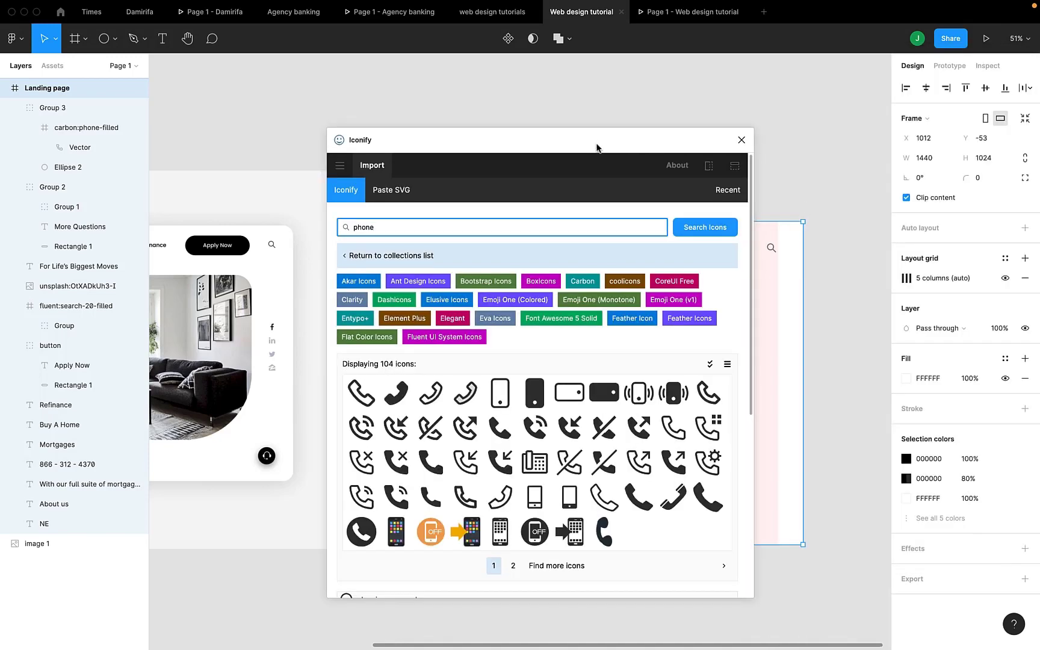
drag(587, 139, 530, 183)
click(352, 266)
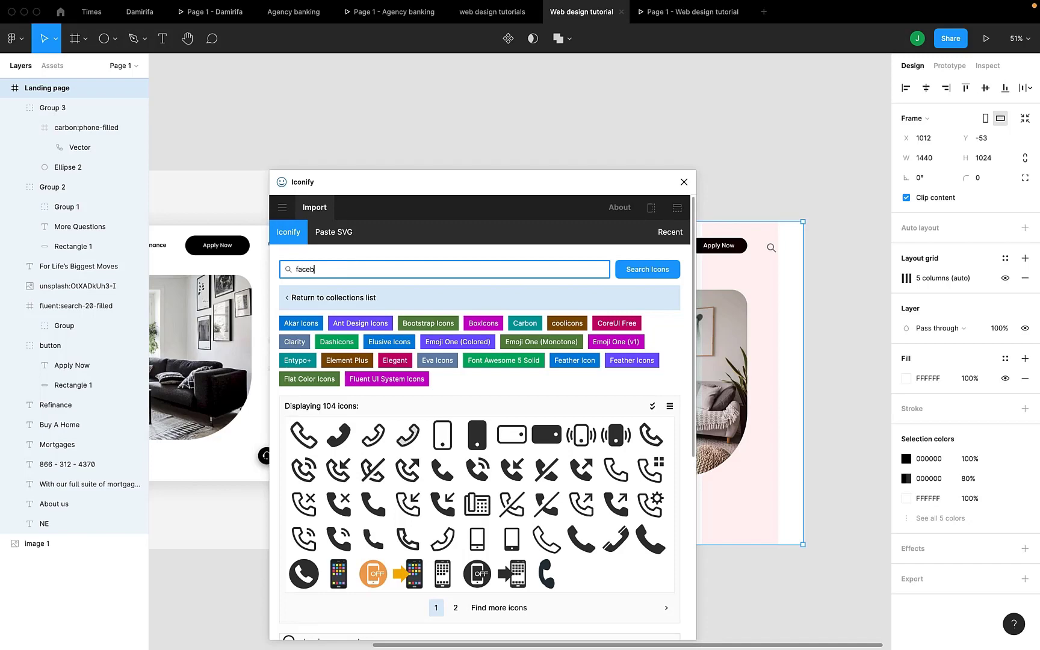
key(Return)
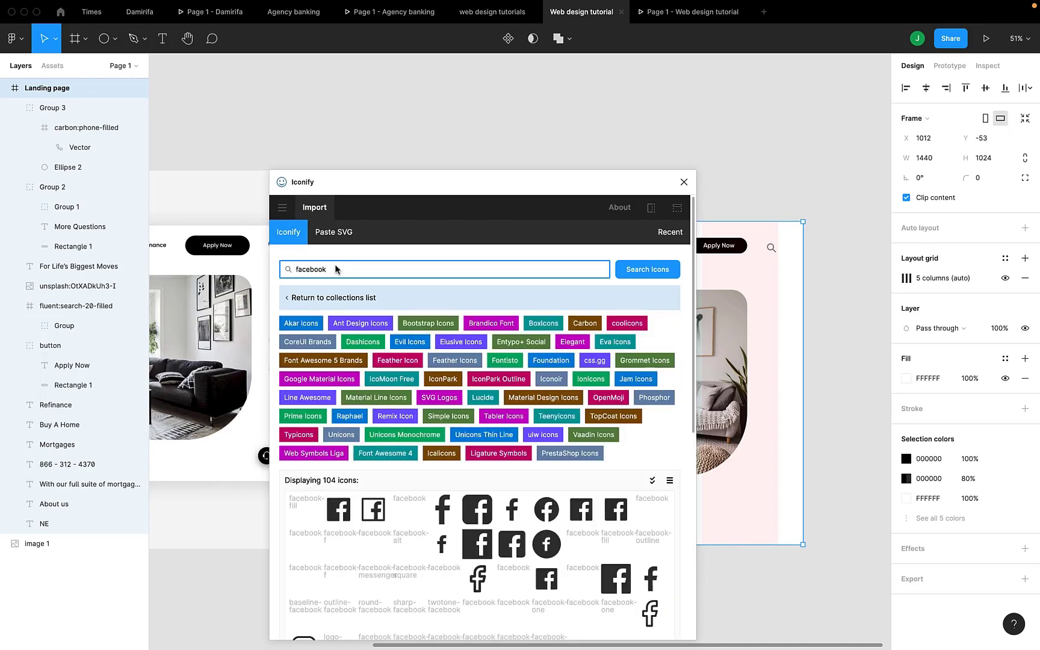
scroll(378, 464, down, 2)
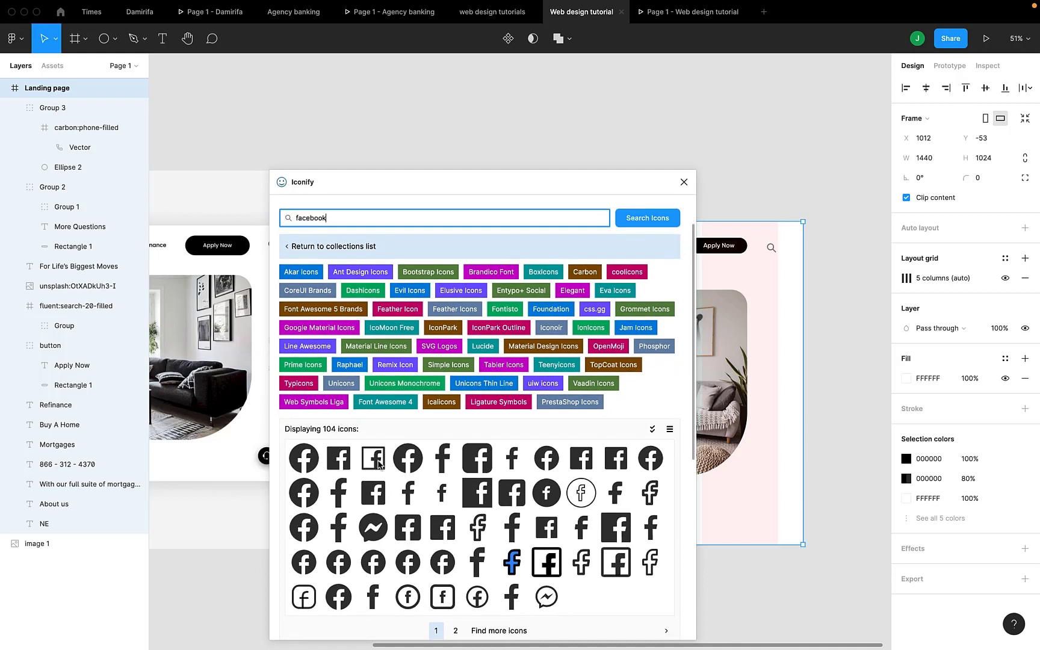
scroll(236, 394, right, 2)
scroll(236, 394, down, 1)
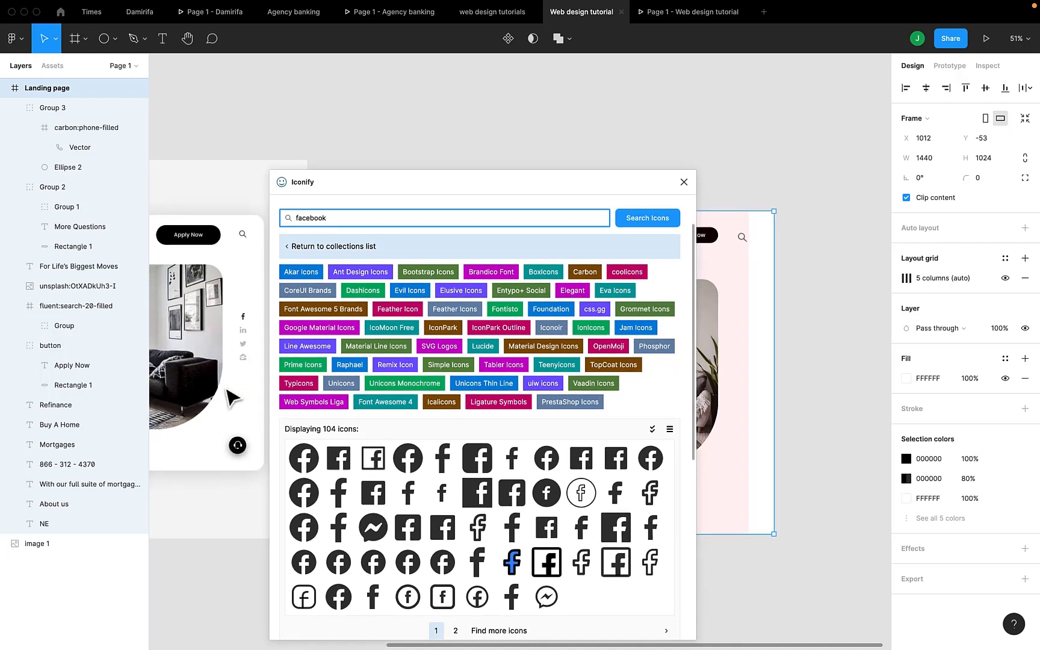
Import the brandico Facebook icon and shrink it to about 30 × 61 beside the hero image.
drag(445, 454, 740, 324)
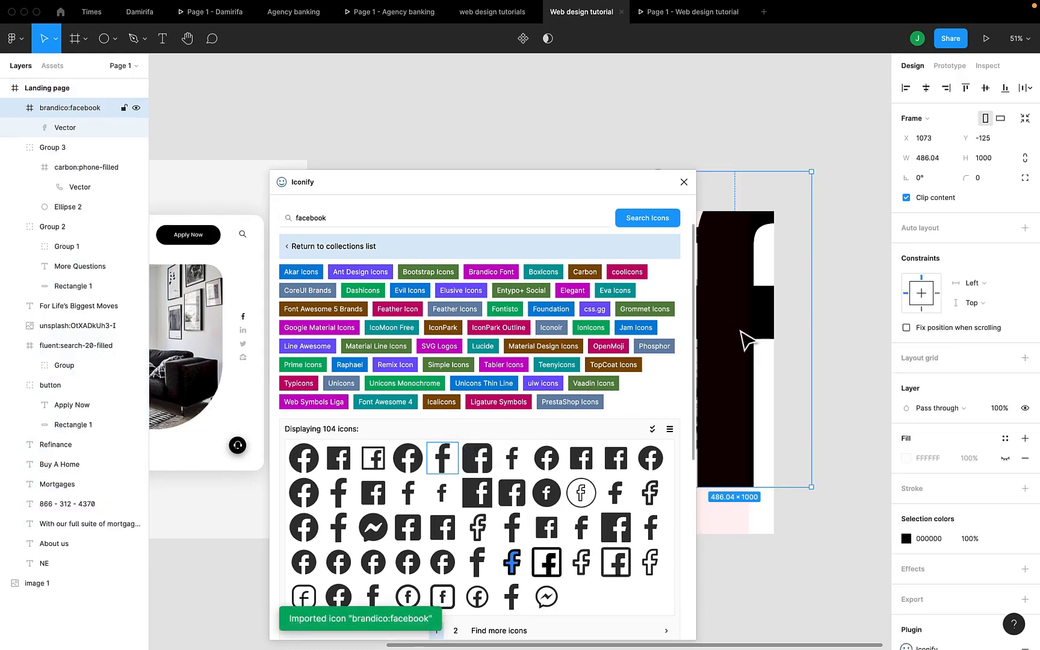
drag(811, 486, 734, 330)
drag(712, 246, 740, 283)
drag(762, 371, 729, 298)
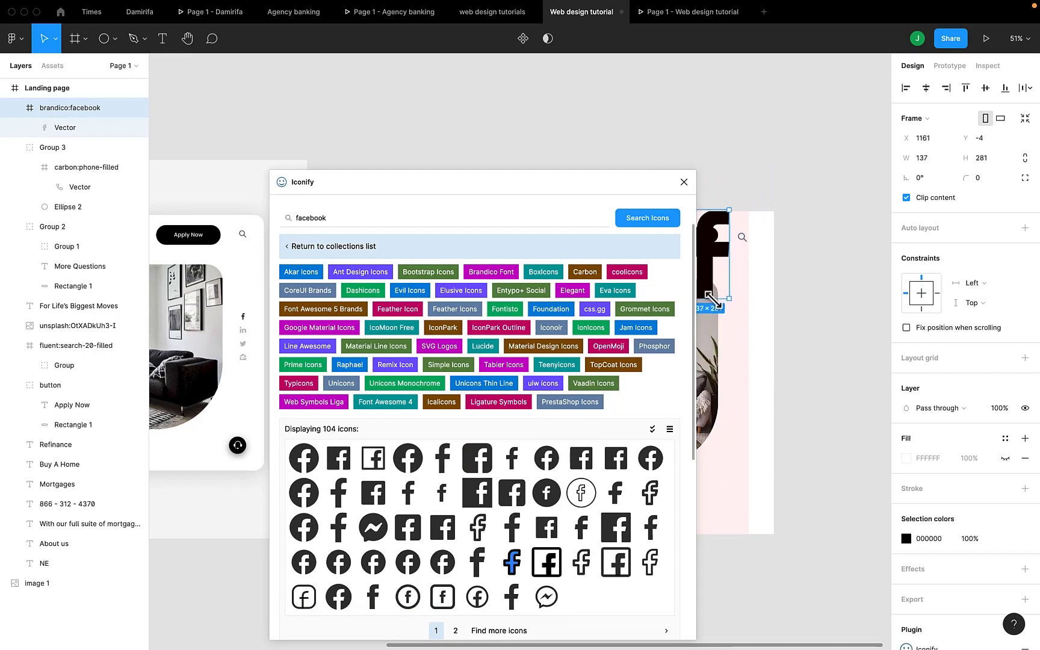
drag(710, 251, 751, 346)
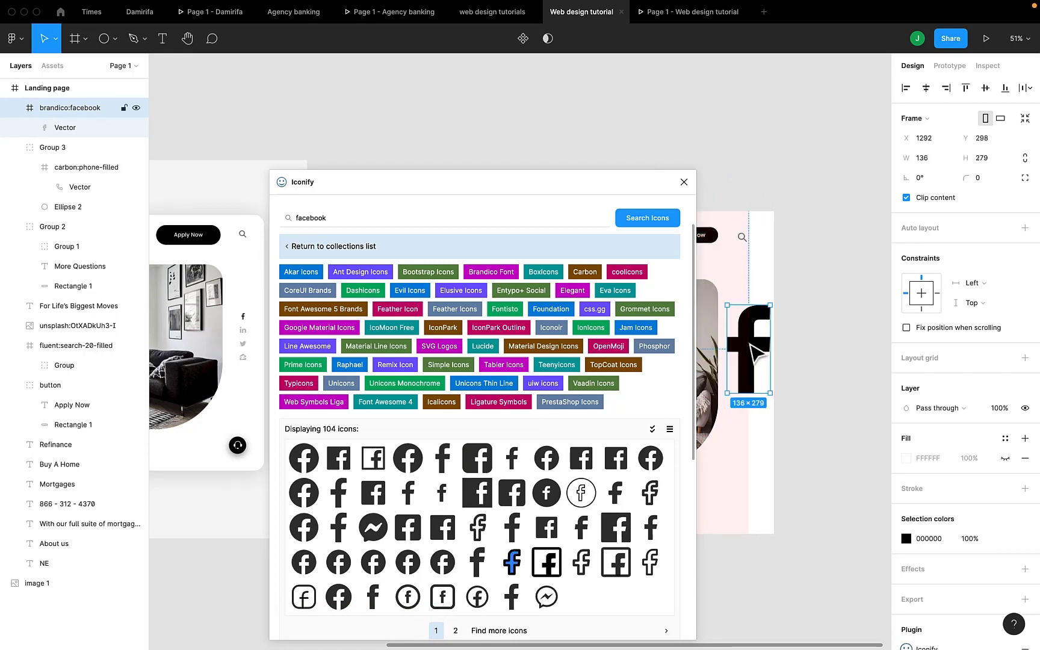
drag(768, 392, 740, 309)
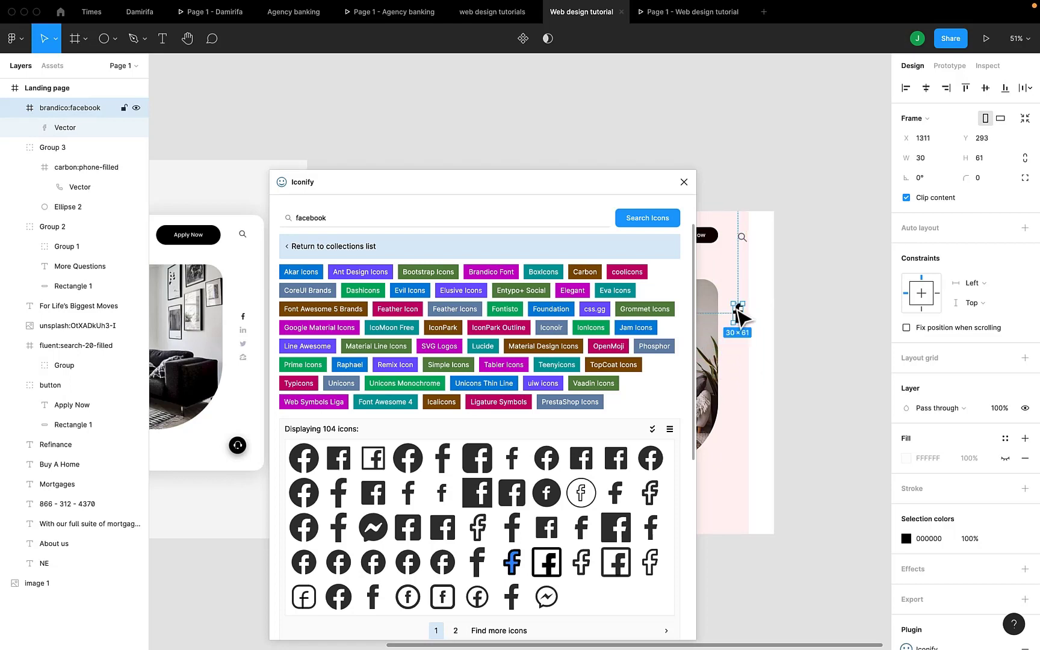
Clear the 'facebook' search term in Iconify.
click(541, 220)
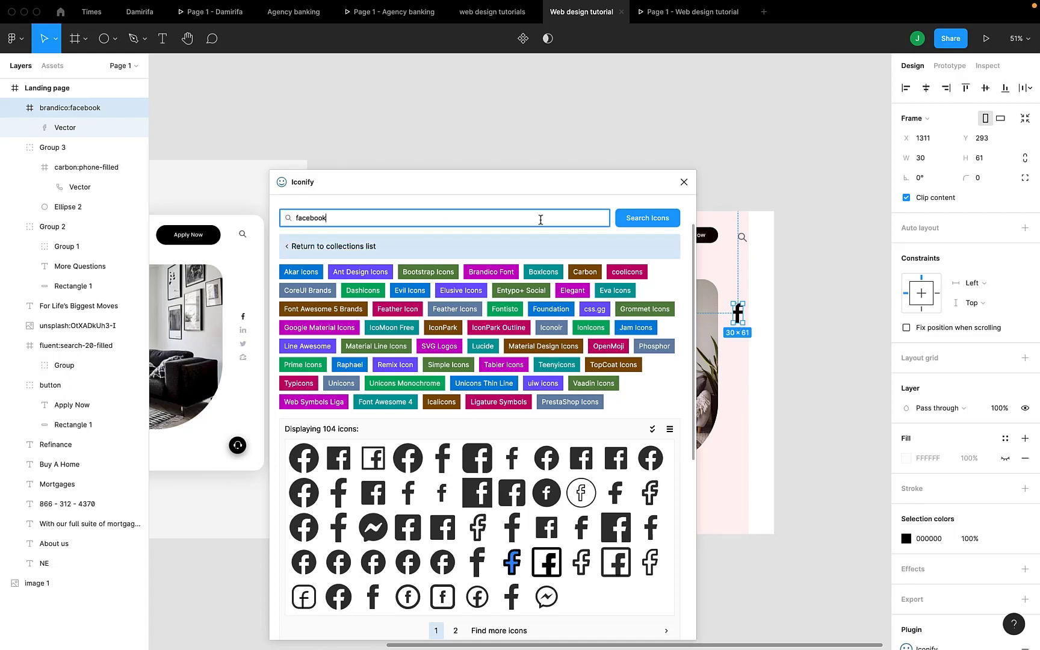
key(ctrl+a)
key(BackSpace)
Search 'linkedin' and place a 59 × 56 brandico LinkedIn icon under the Facebook icon.
key(Return)
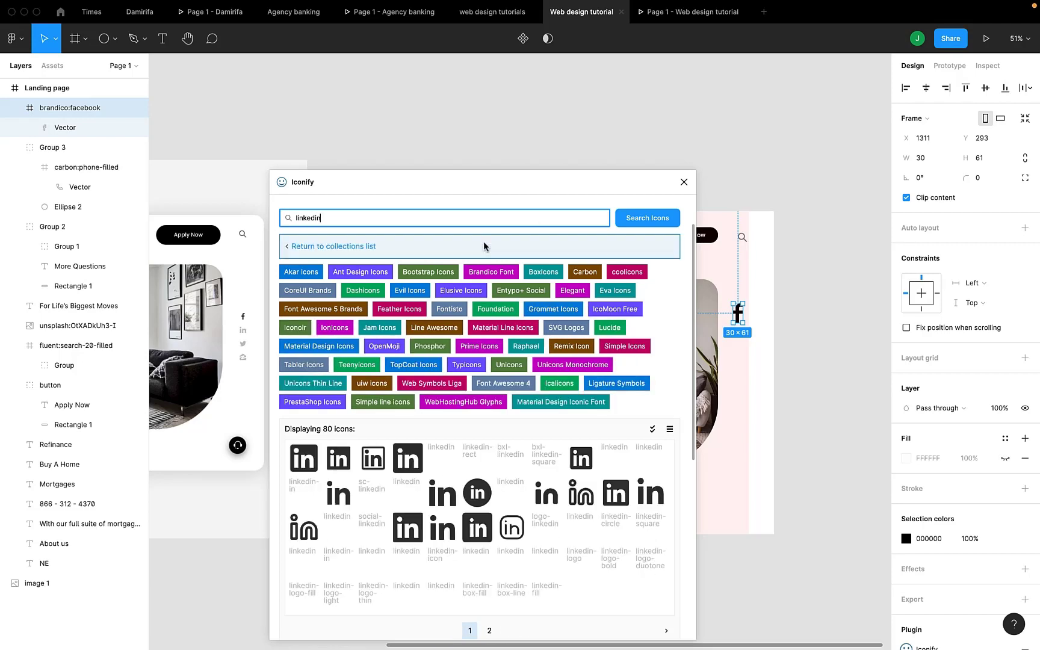
scroll(415, 490, down, 1)
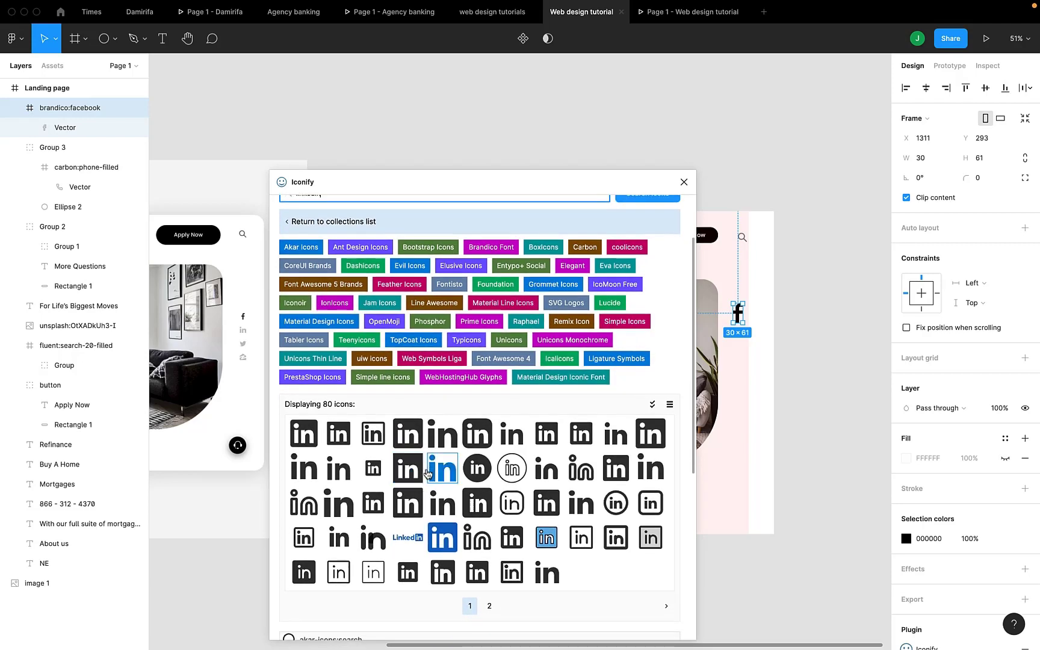
drag(441, 435, 736, 414)
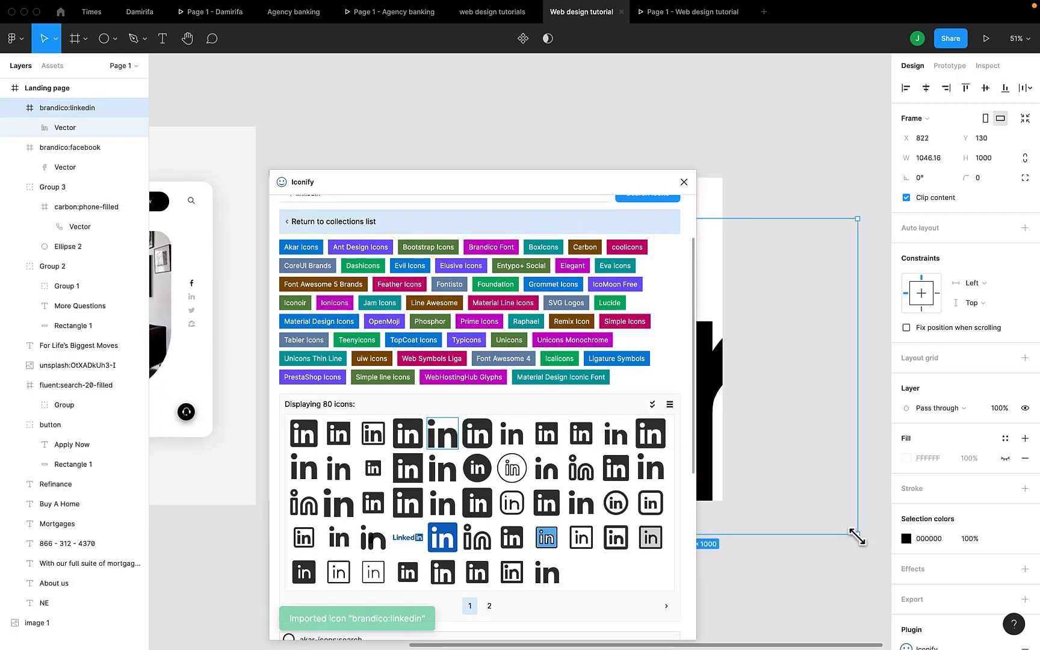
drag(855, 540, 696, 357)
scroll(728, 370, left, 4)
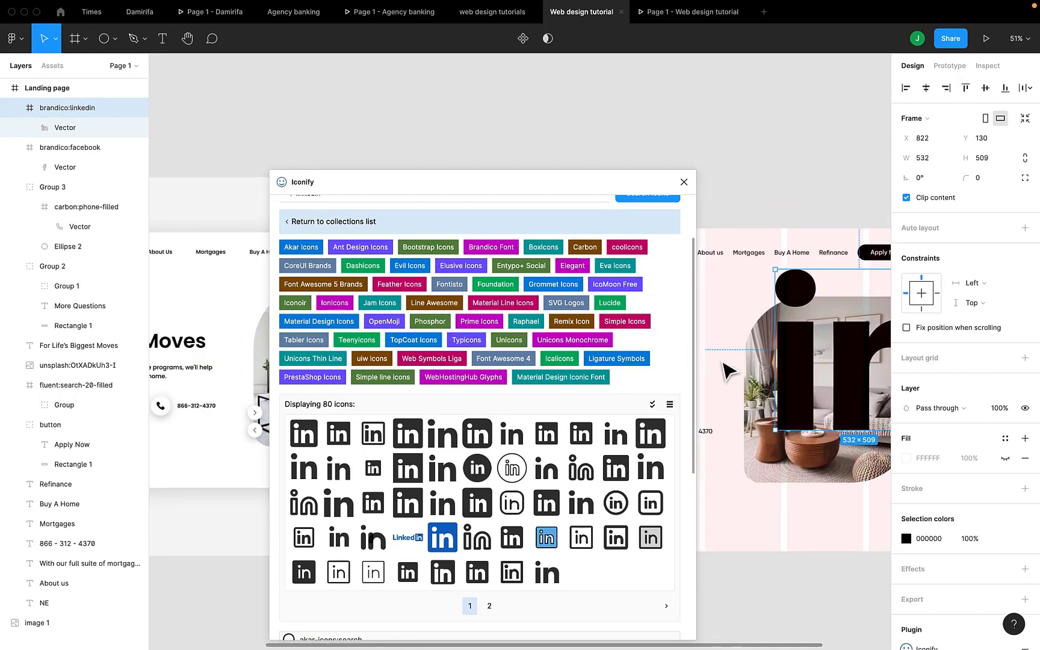
scroll(728, 370, right, 2)
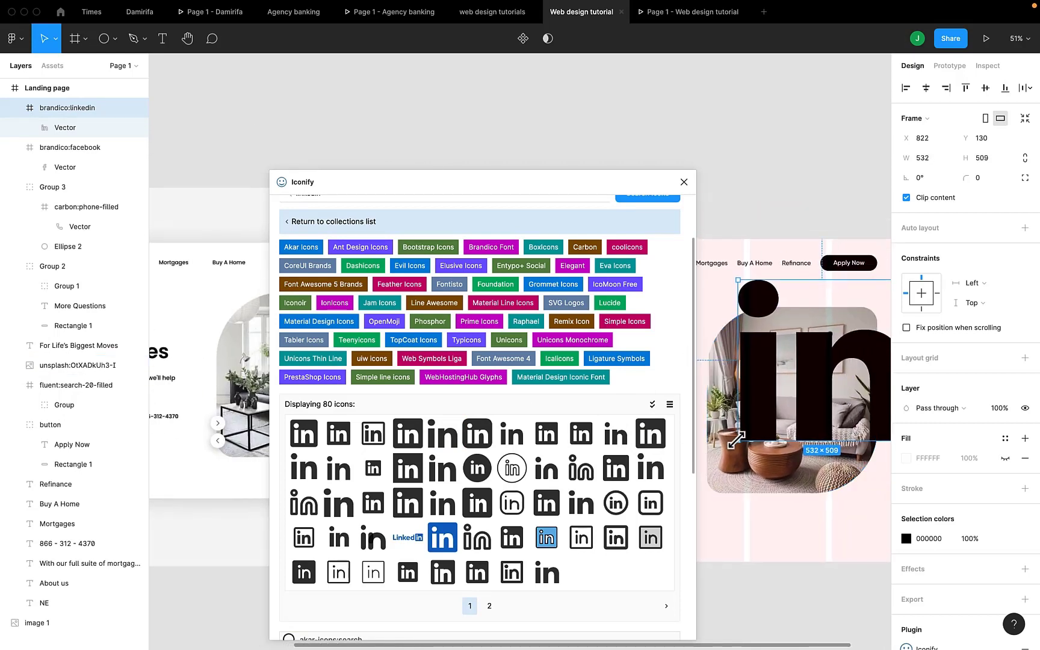
drag(736, 440, 838, 340)
scroll(848, 346, right, 2)
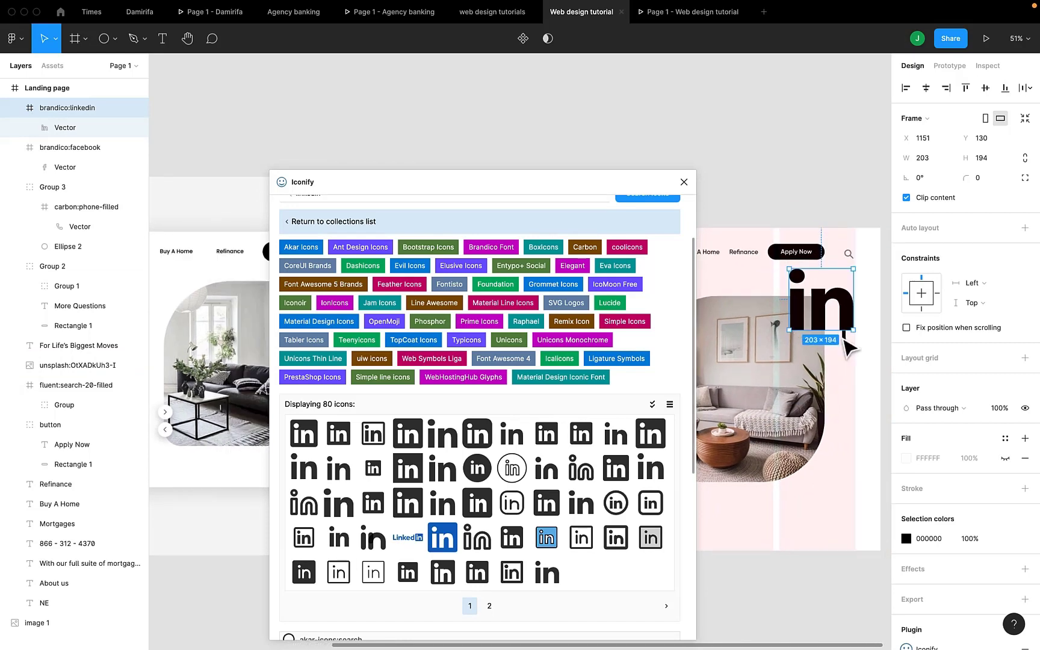
scroll(846, 346, right, 2)
drag(776, 325, 840, 359)
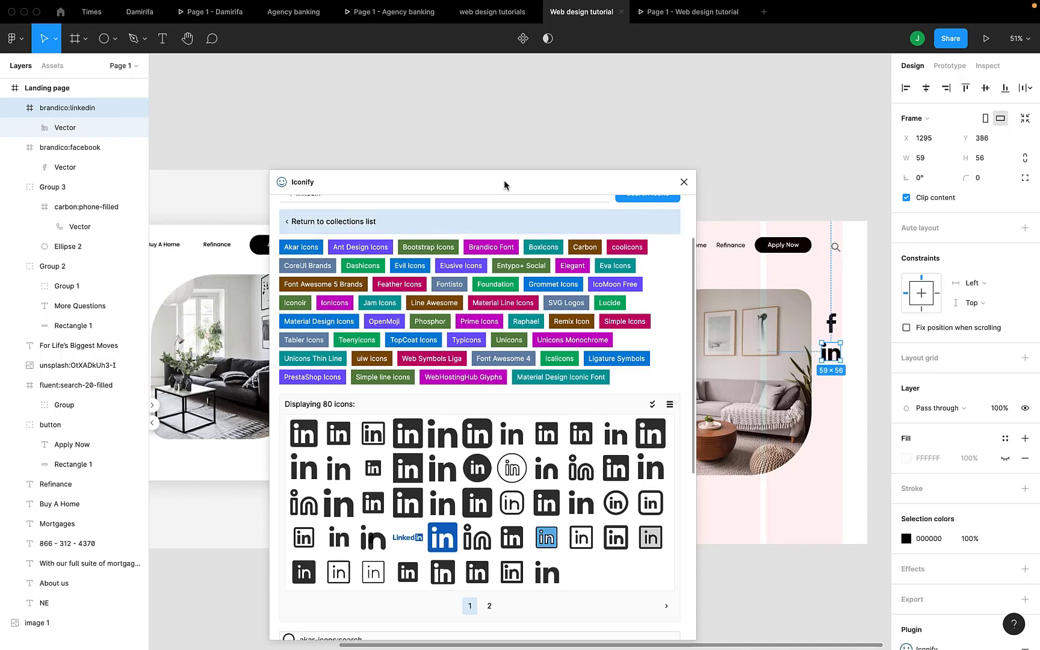
Reposition the Iconify window and focus its search field.
drag(504, 179, 508, 154)
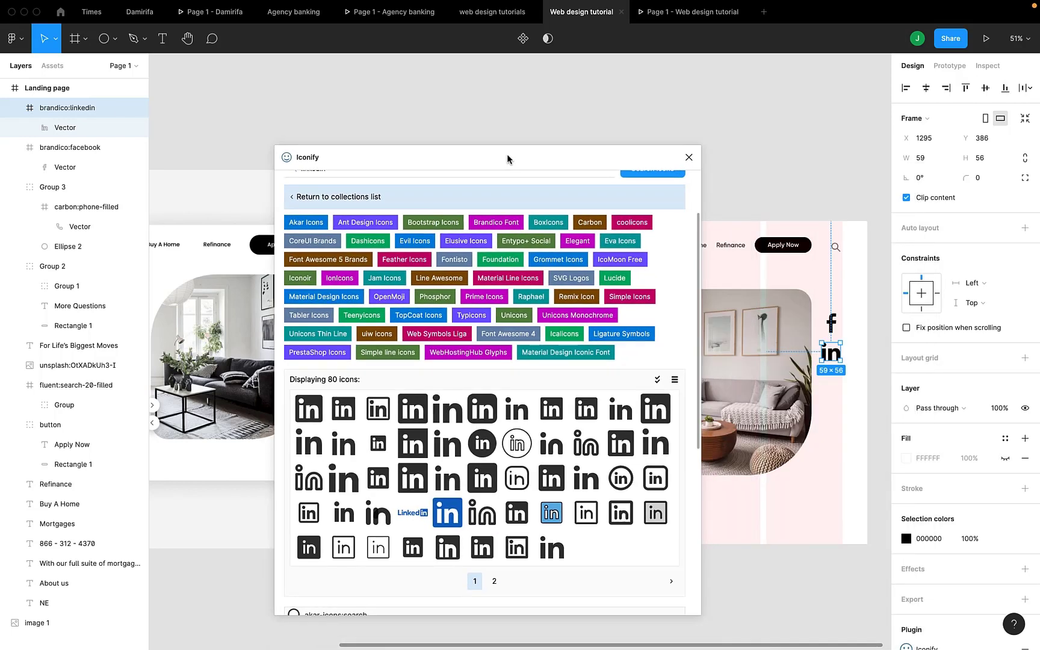
scroll(484, 205, up, 3)
click(595, 248)
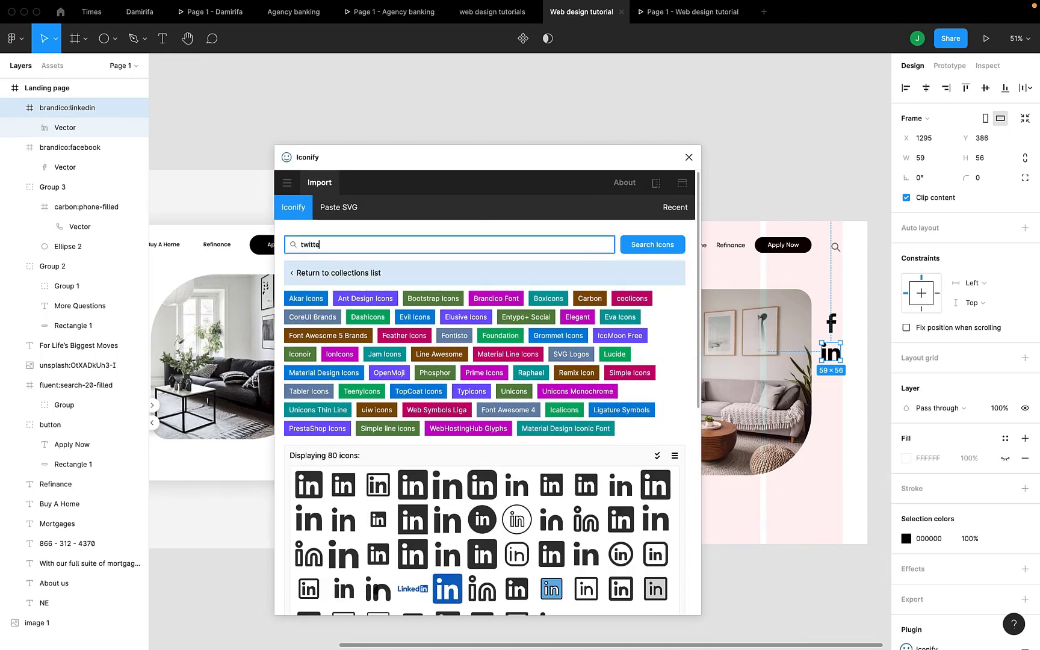
Search Iconify for 'twitter' and import the brandico bird icon onto the page.
text(twitter)
key(Return)
scroll(521, 453, down, 2)
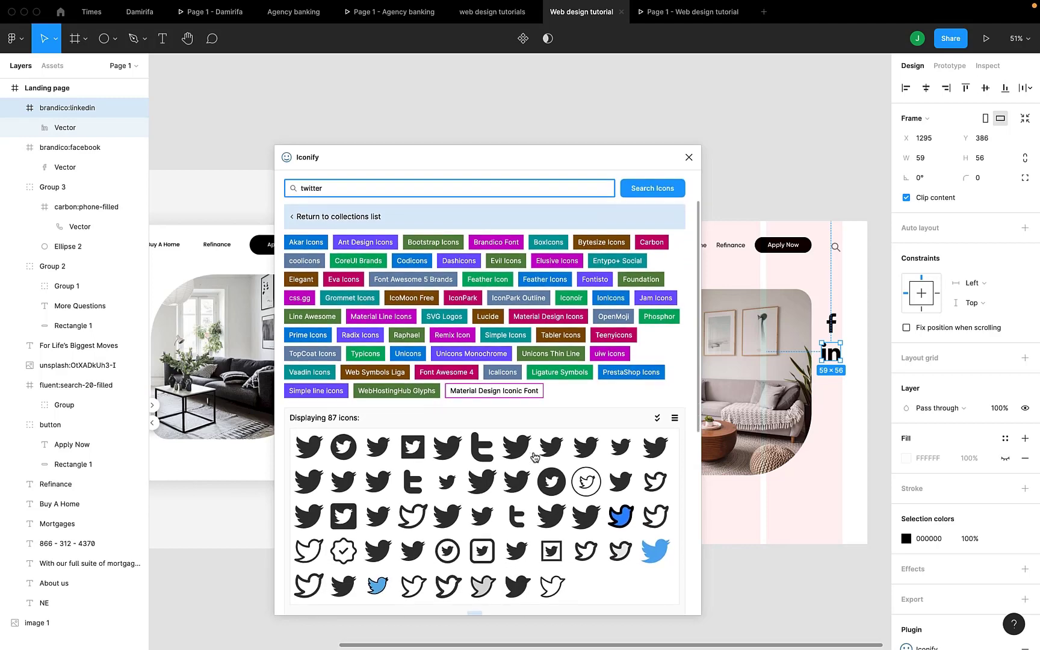
click(521, 453)
scroll(518, 452, down, 10)
scroll(517, 333, up, 10)
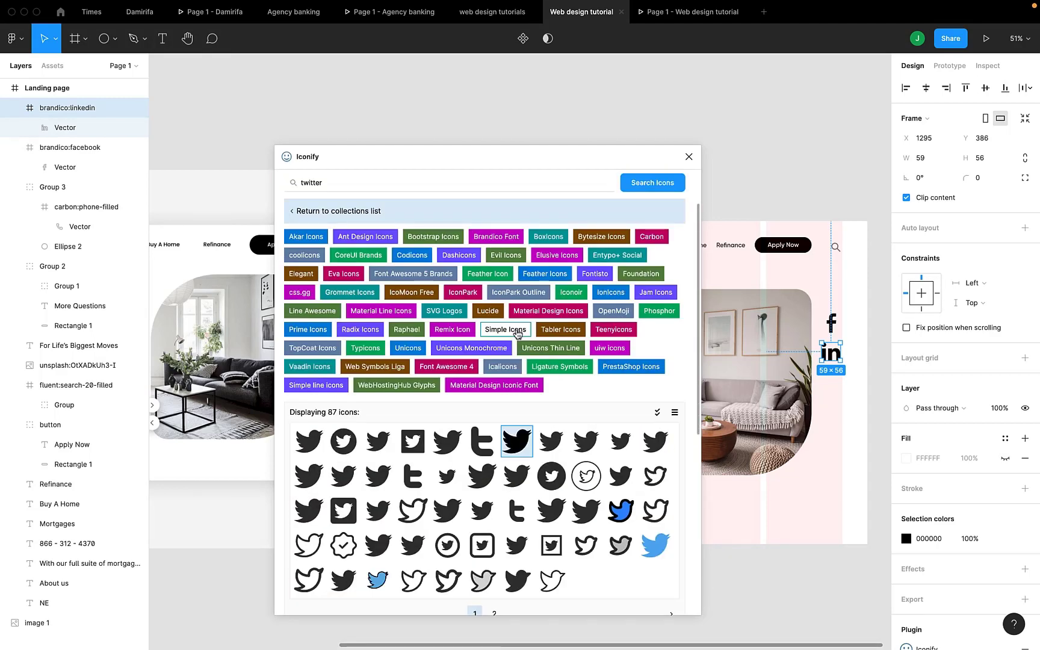
drag(511, 438, 829, 400)
Resize the Twitter bird to 80 × 65 and position it below the LinkedIn icon.
scroll(754, 417, left, 4)
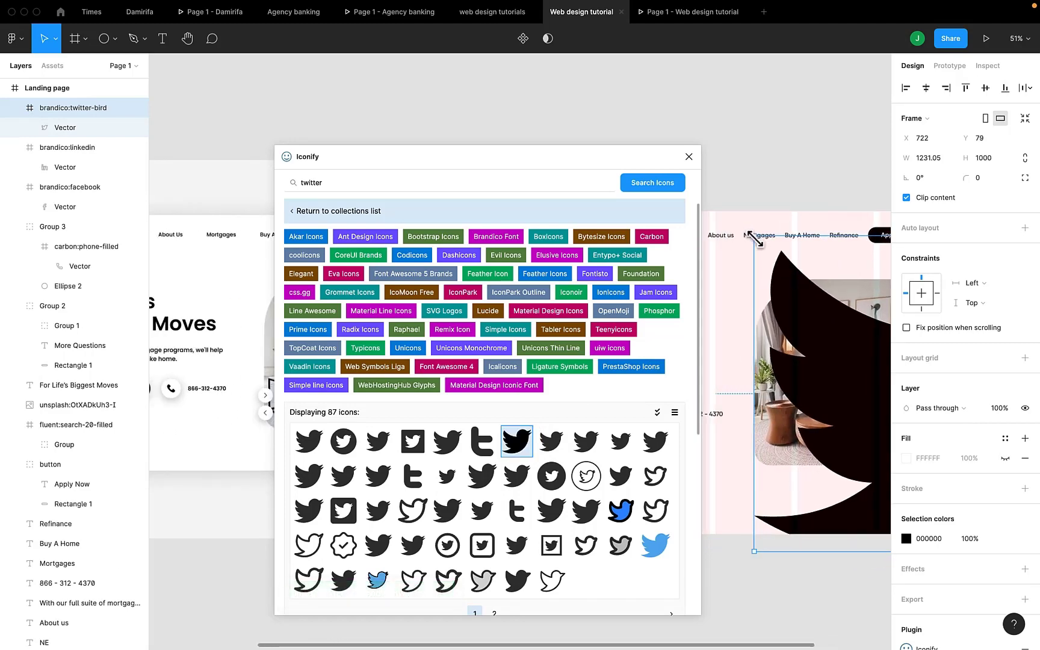
drag(754, 236, 913, 376)
drag(842, 434, 794, 354)
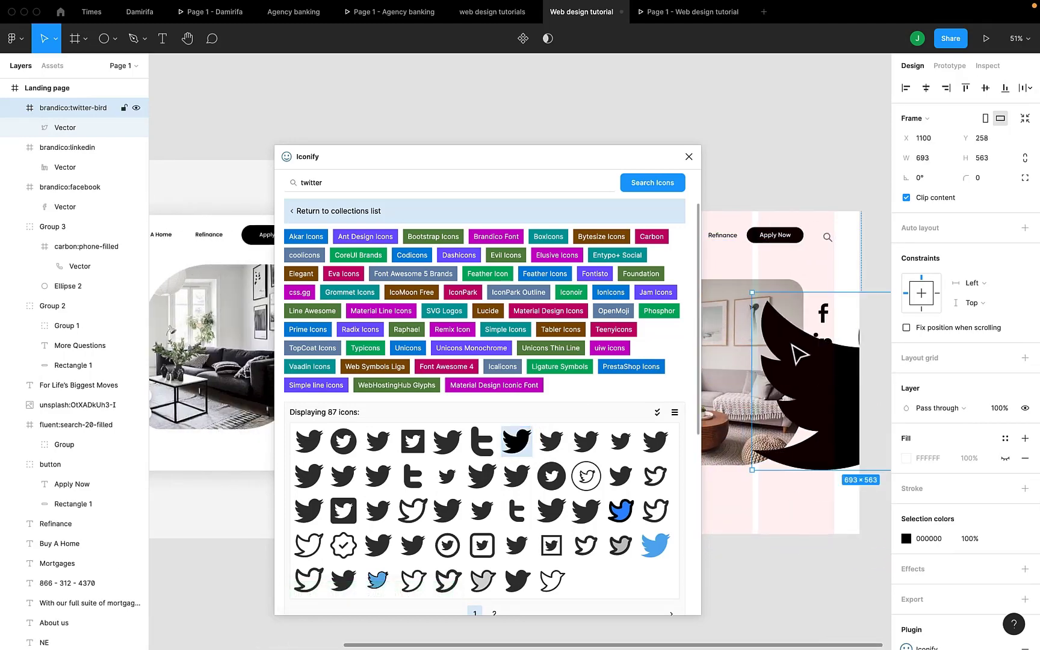
drag(751, 292, 805, 336)
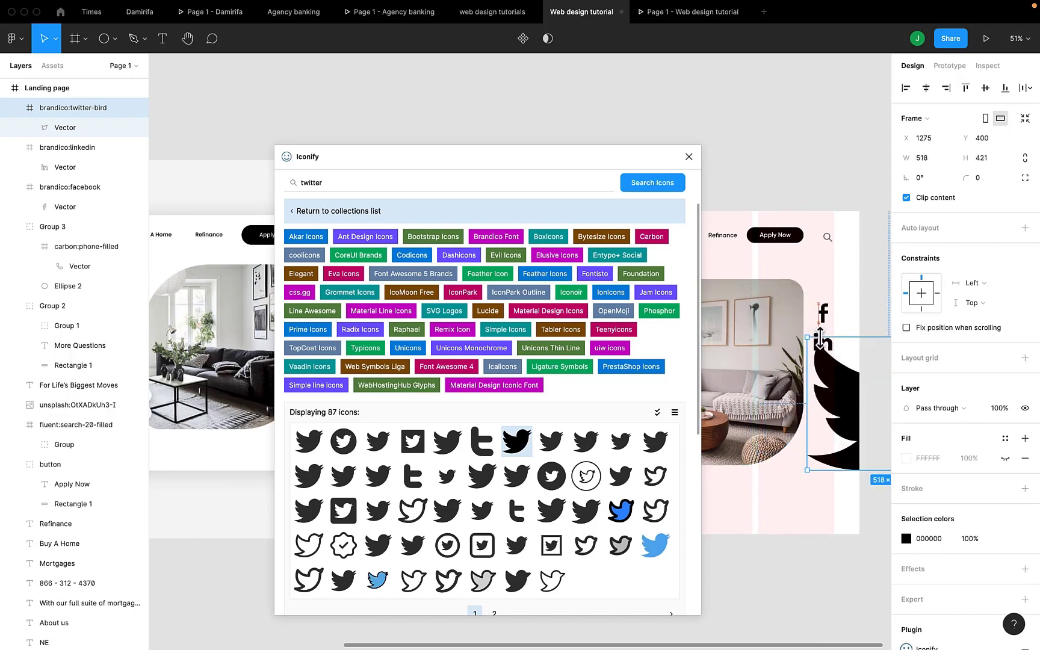
drag(844, 392, 785, 340)
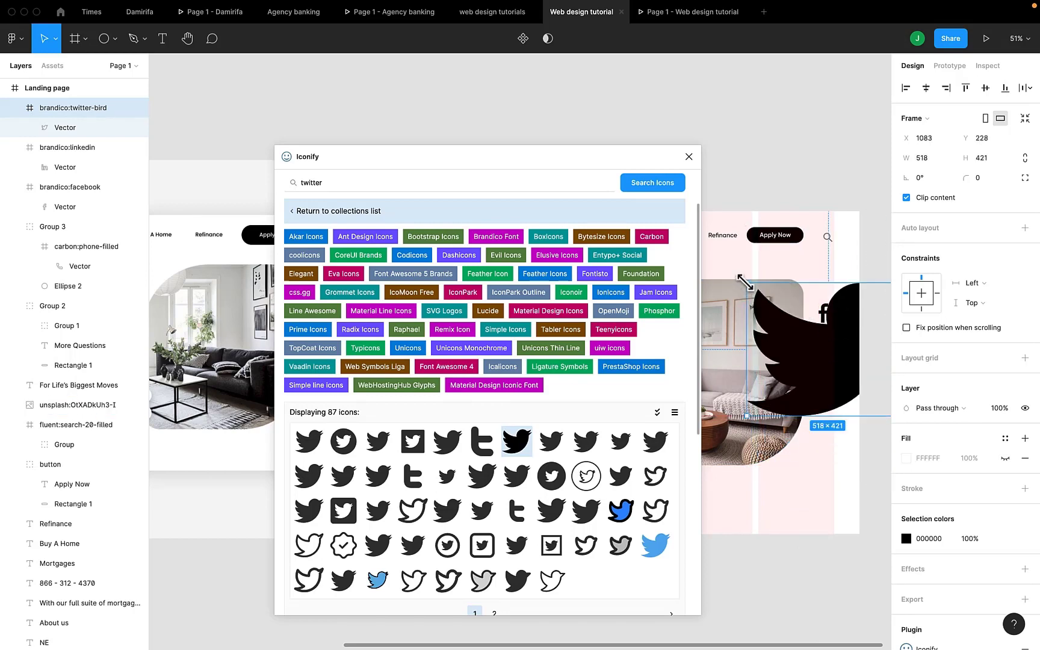
drag(746, 283, 803, 403)
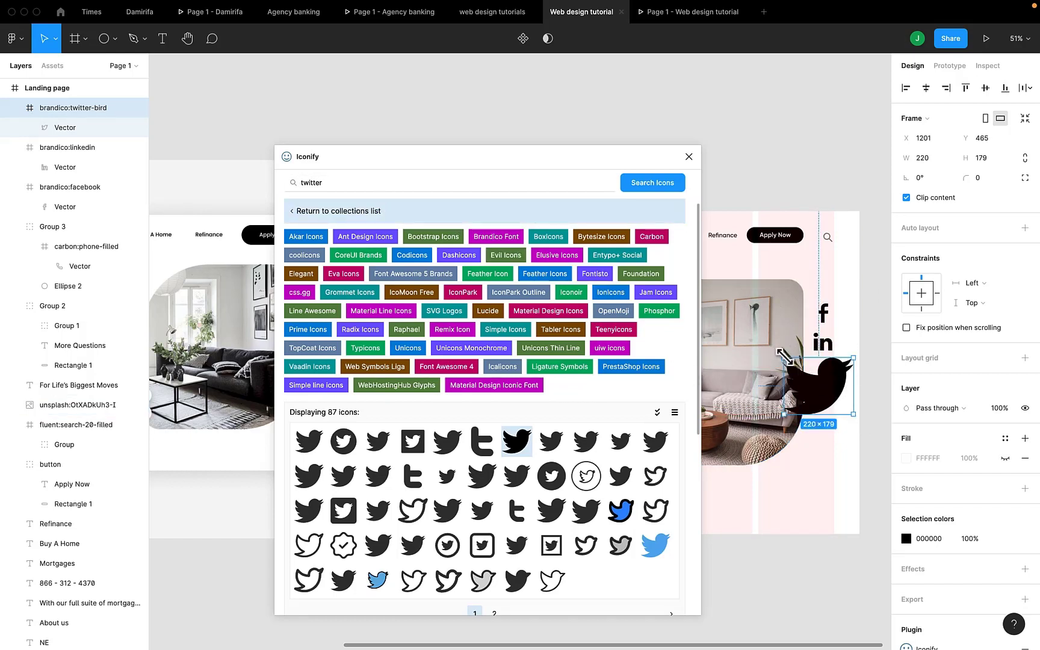
drag(784, 360, 828, 394)
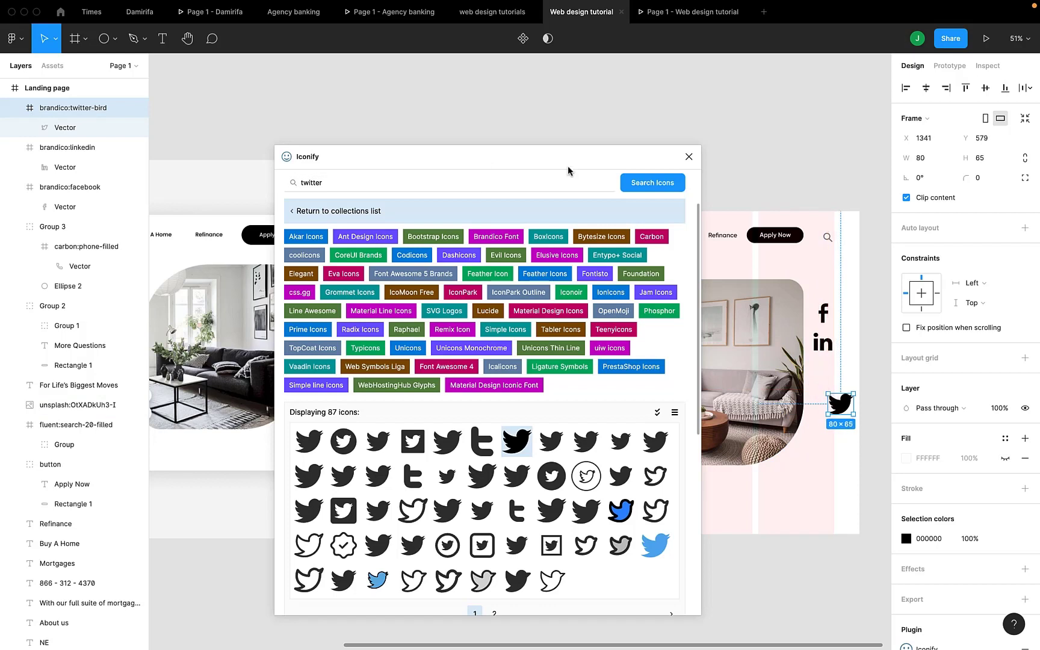
click(568, 187)
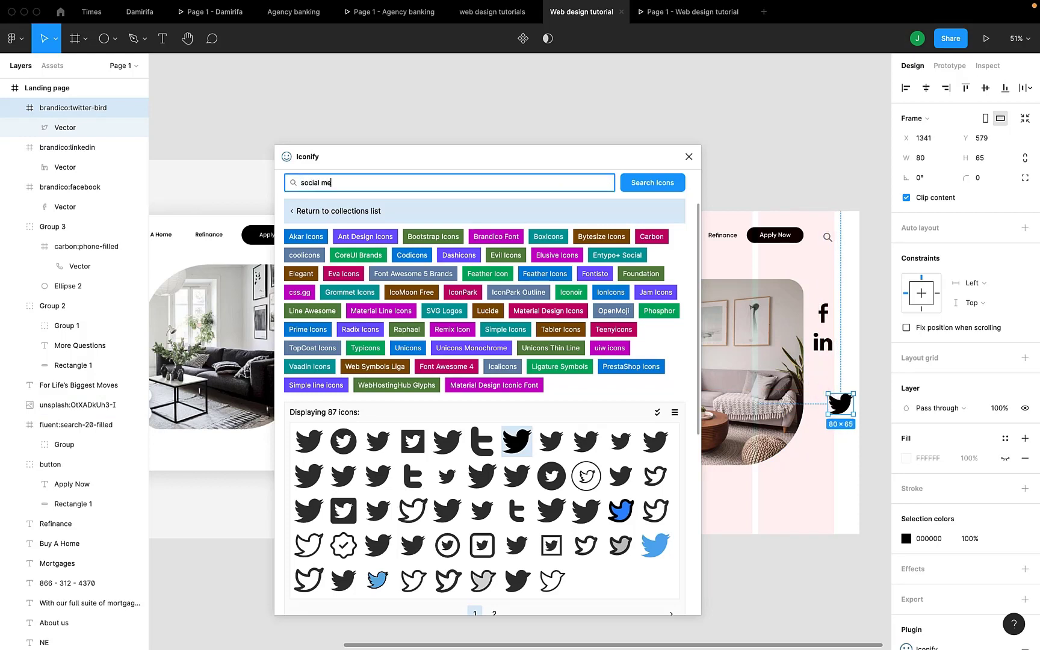
Import the bx:bxl-snapchat icon near the bottom of the hero image, then close Iconify.
key(Return)
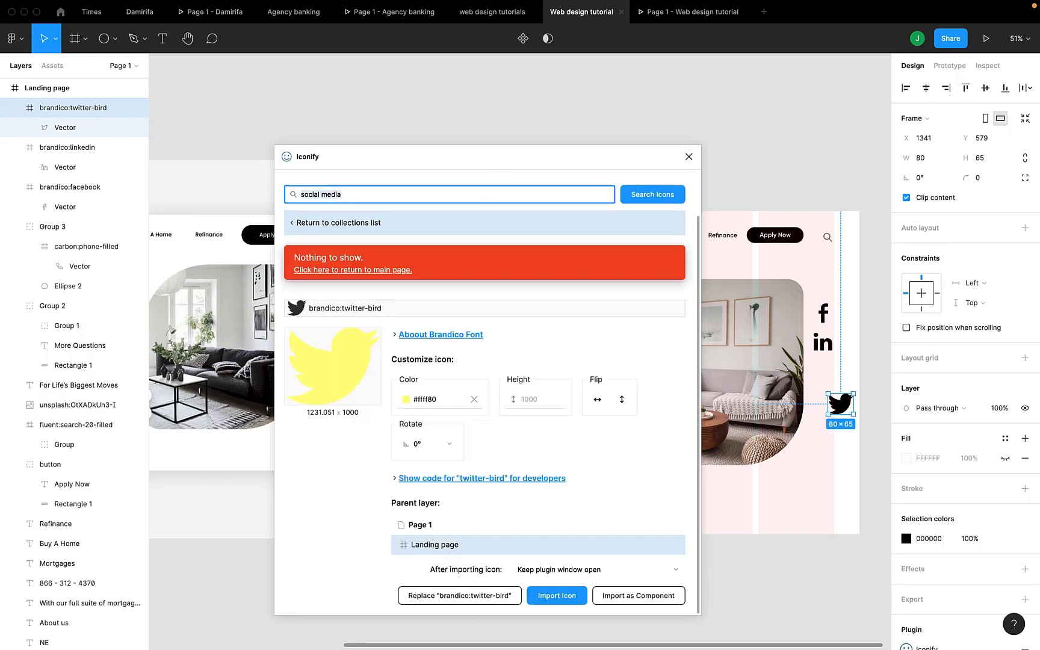
key(BackSpace)
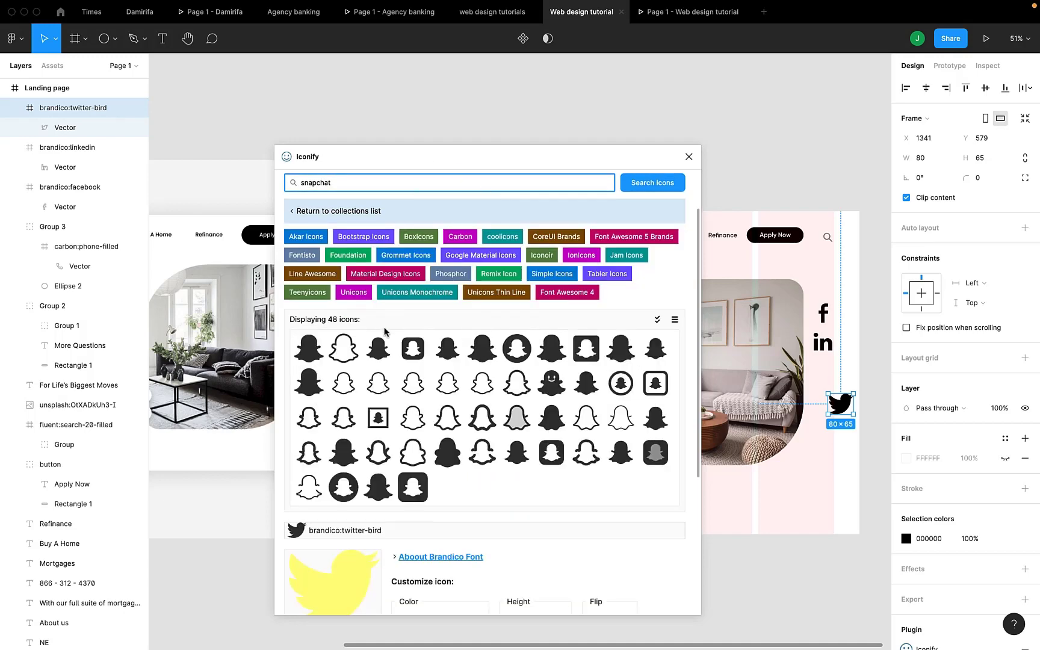
drag(380, 355, 827, 500)
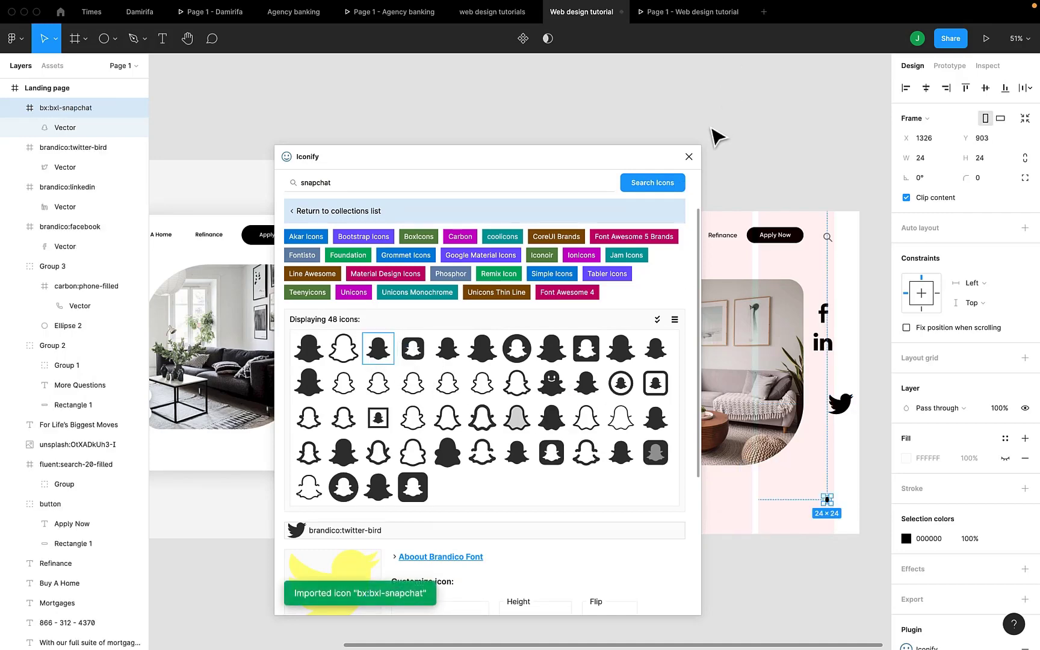
click(689, 157)
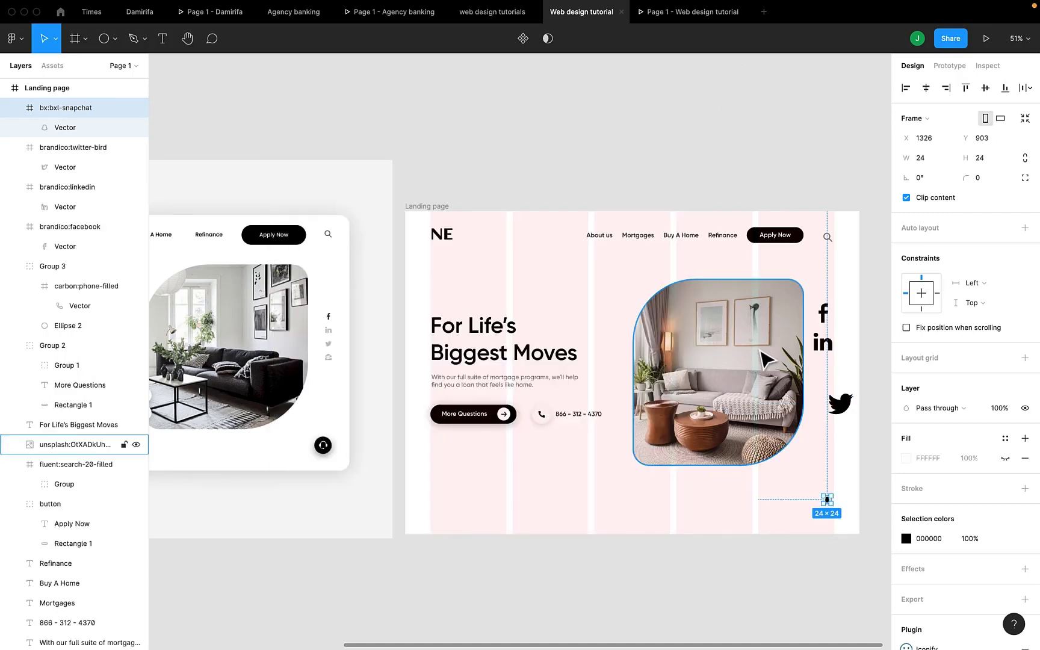
Stack Twitter under LinkedIn, Snapchat under Twitter, and raise the Facebook icon slightly.
scroll(760, 351, right, 3)
scroll(760, 351, up, 1)
click(803, 422)
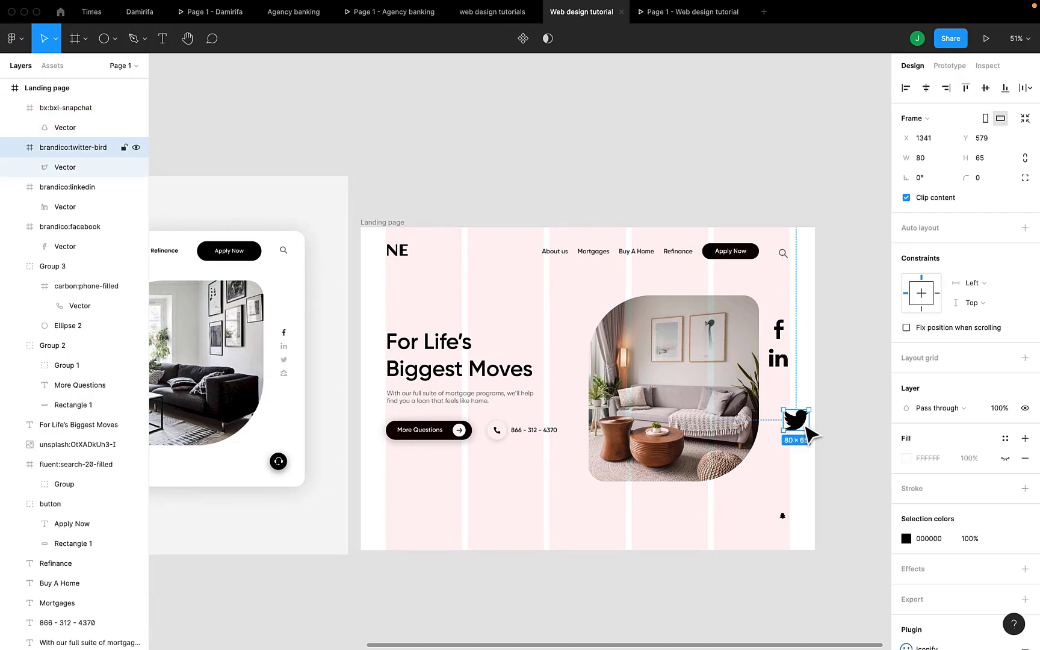
drag(798, 423, 786, 399)
scroll(783, 517, right, 2)
scroll(784, 516, up, 2)
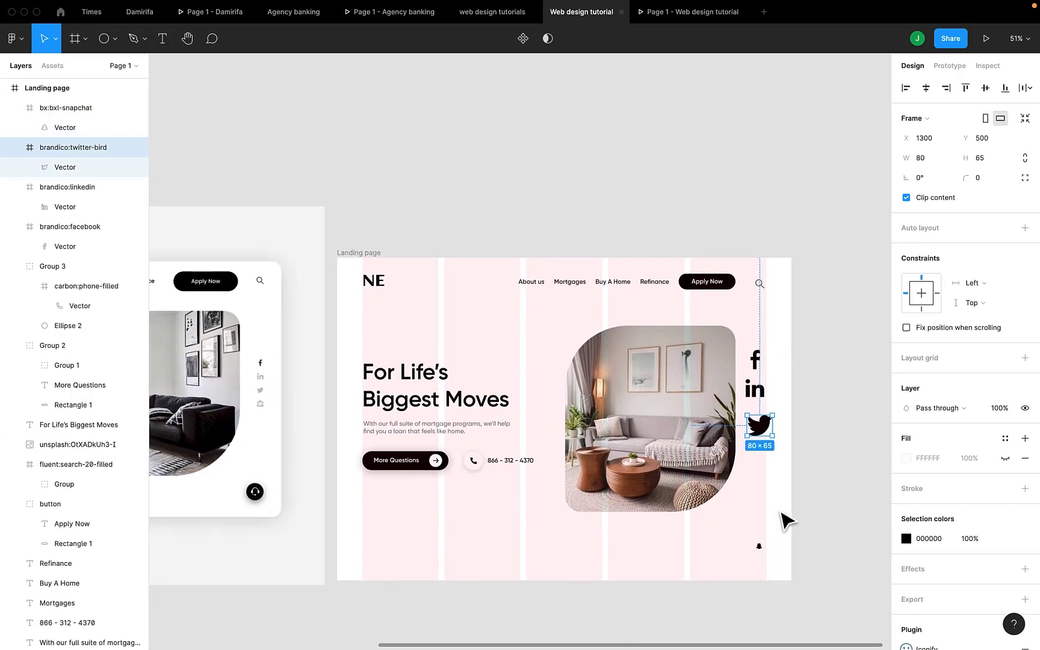
click(757, 547)
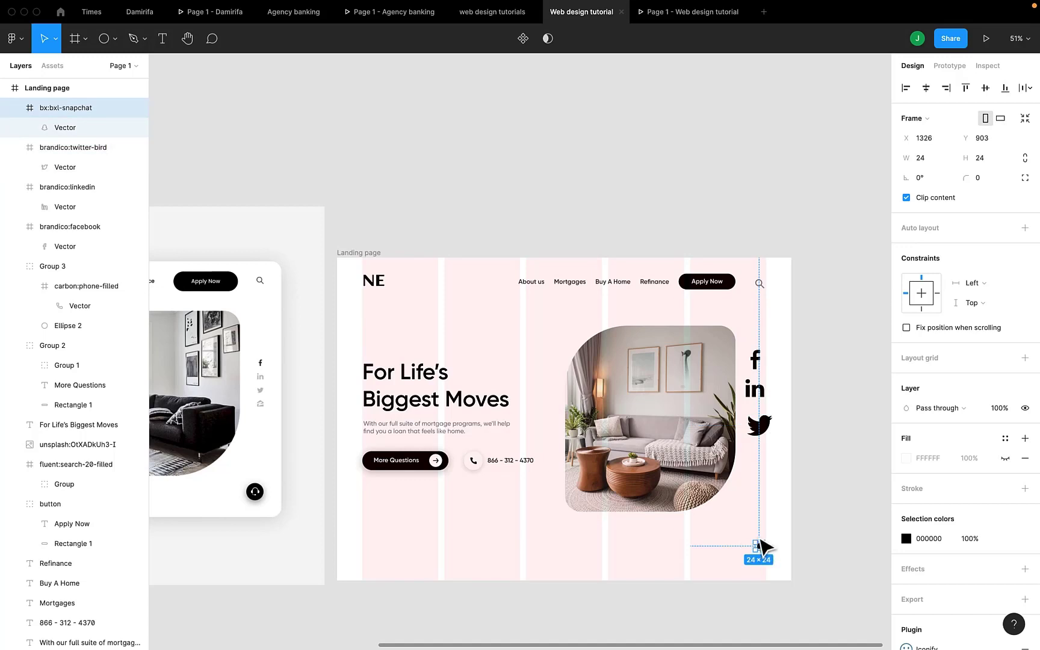
drag(760, 549, 759, 458)
scroll(759, 463, up, 3)
scroll(760, 466, up, 1)
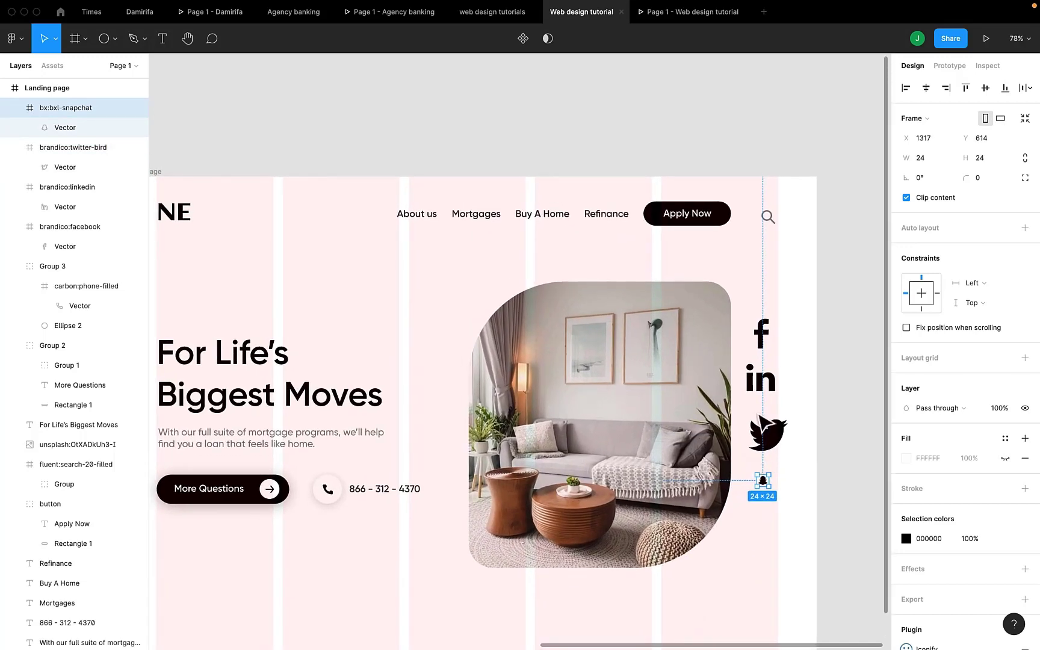
click(761, 334)
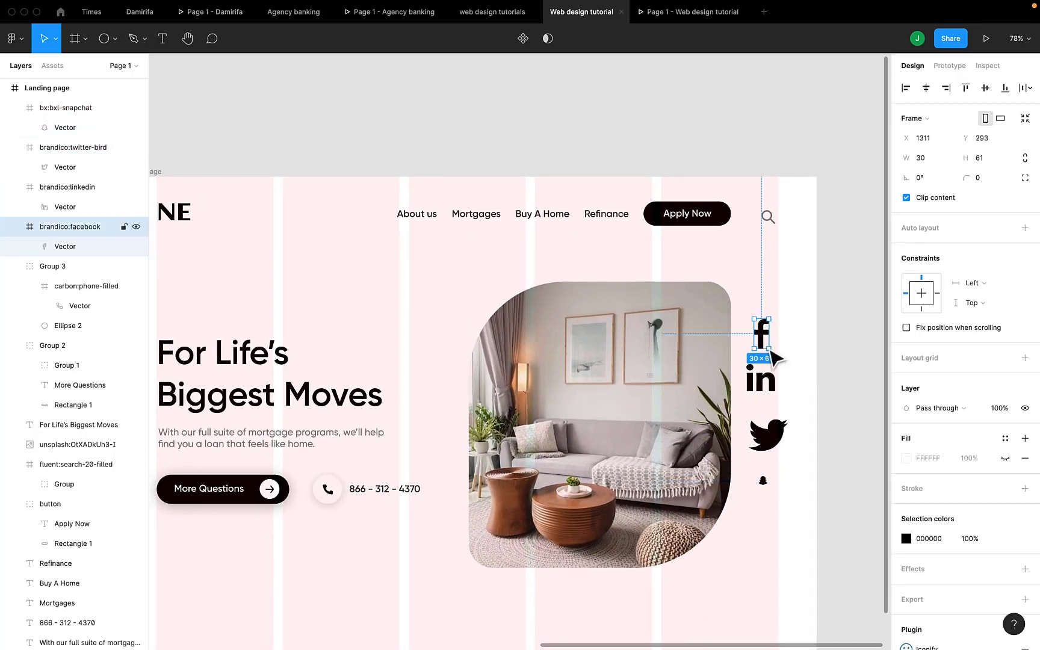
drag(767, 348, 764, 340)
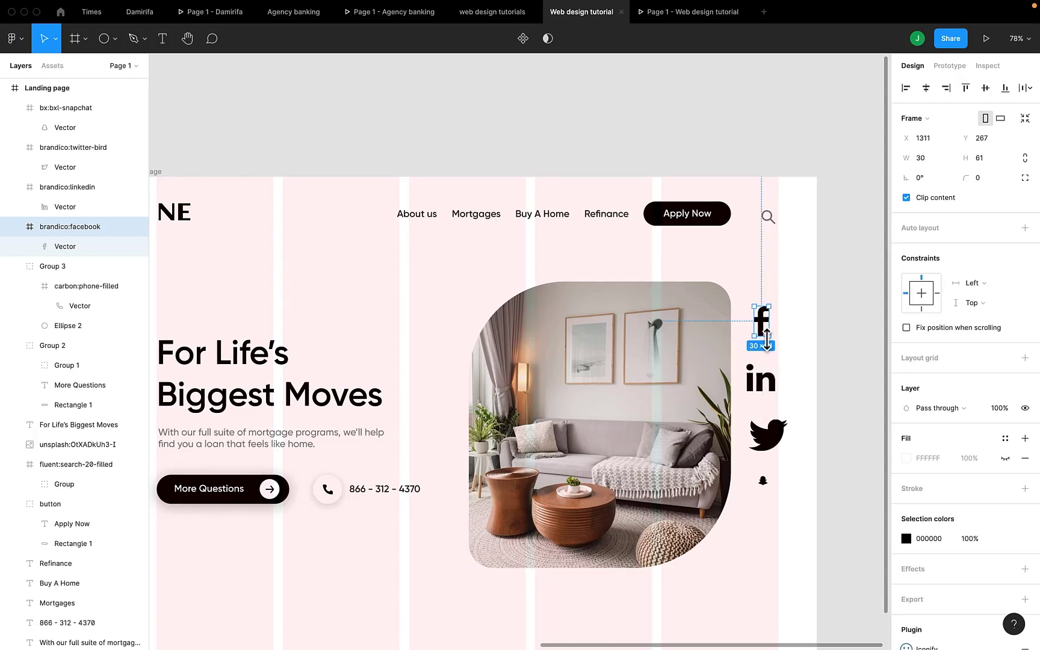
Shrink Facebook, LinkedIn to 39×37 and Twitter to 48×39, and enlarge the Snapchat icon.
mouse_move(767, 341)
mouse_down()
mouse_move(760, 319)
mouse_move(758, 328)
mouse_up()
click(757, 378)
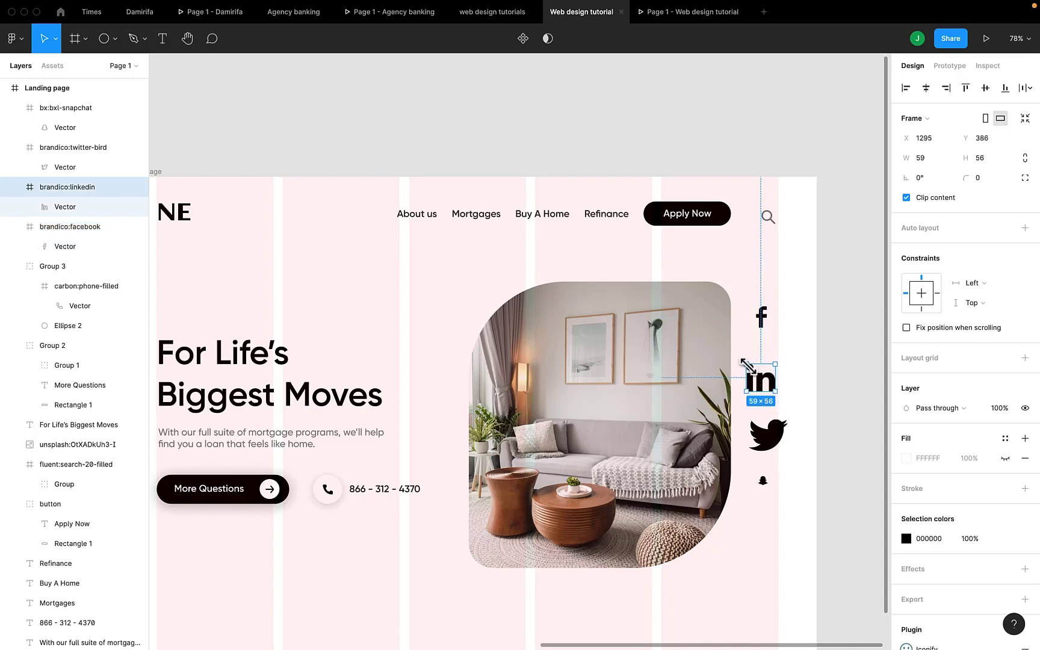
drag(744, 364, 769, 364)
click(767, 432)
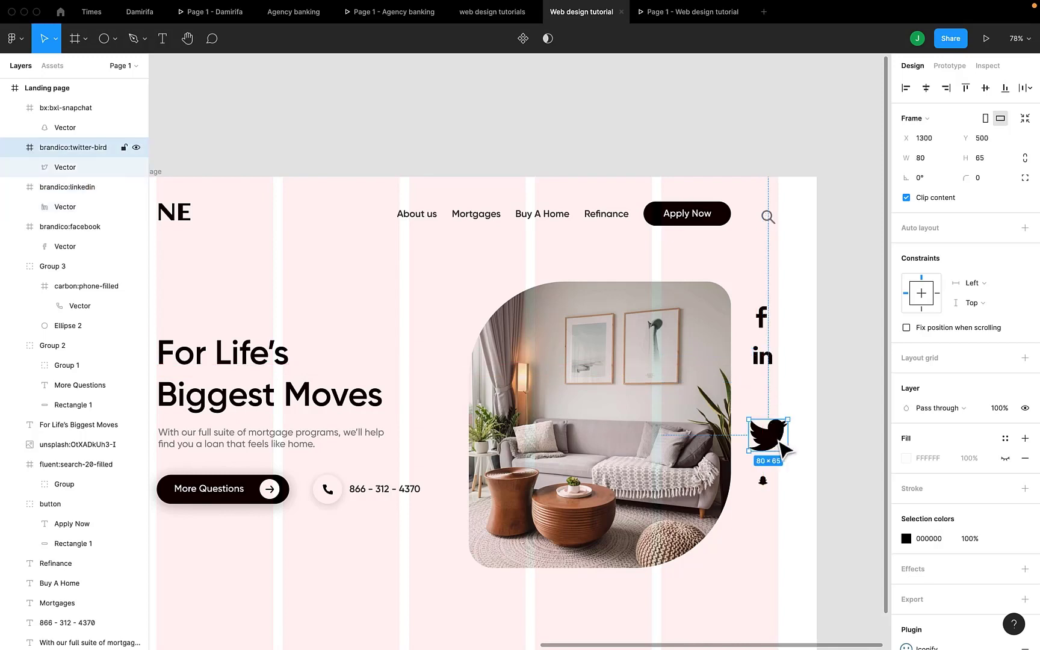
drag(788, 456, 772, 440)
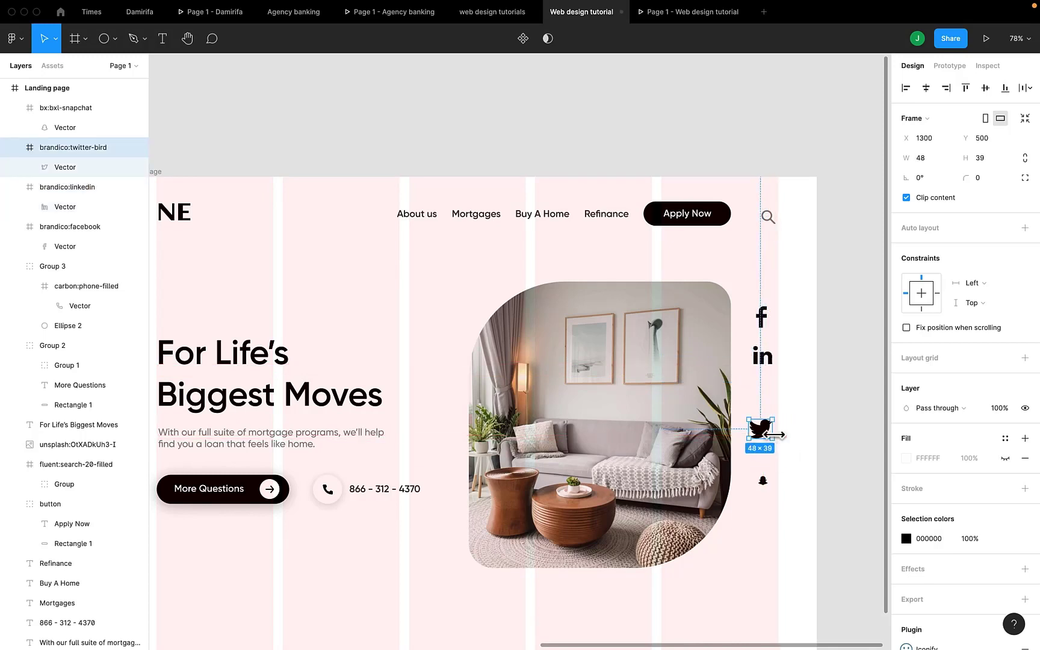
click(763, 480)
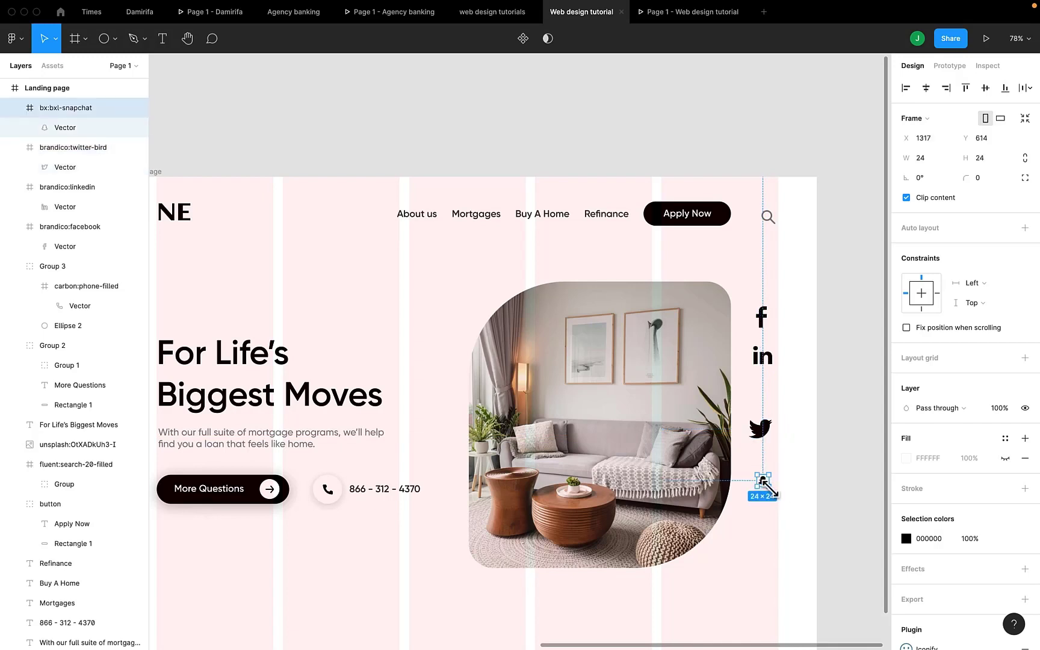
drag(770, 487, 778, 497)
Lock the LinkedIn icon's ratio, set its width to 36, and line it up with the others.
click(765, 322)
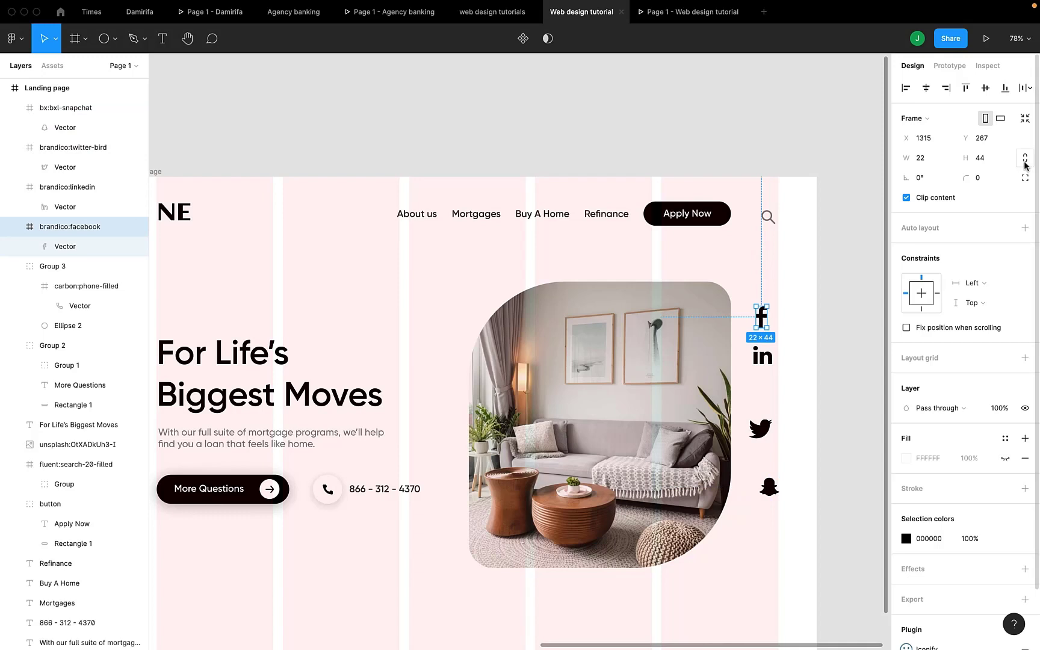
click(772, 360)
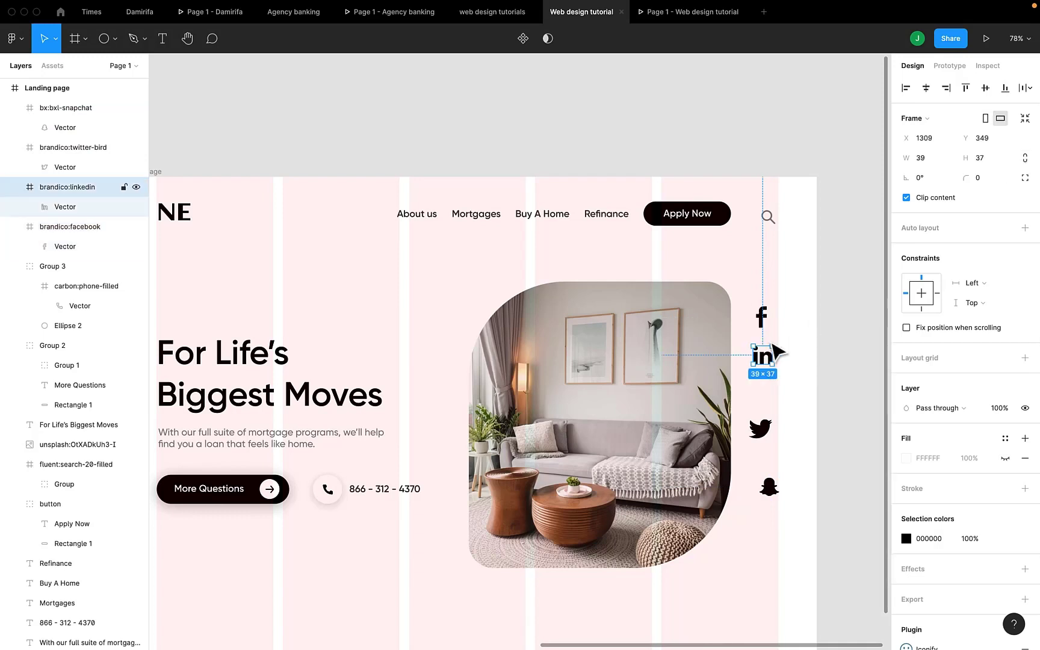
click(1025, 158)
click(935, 157)
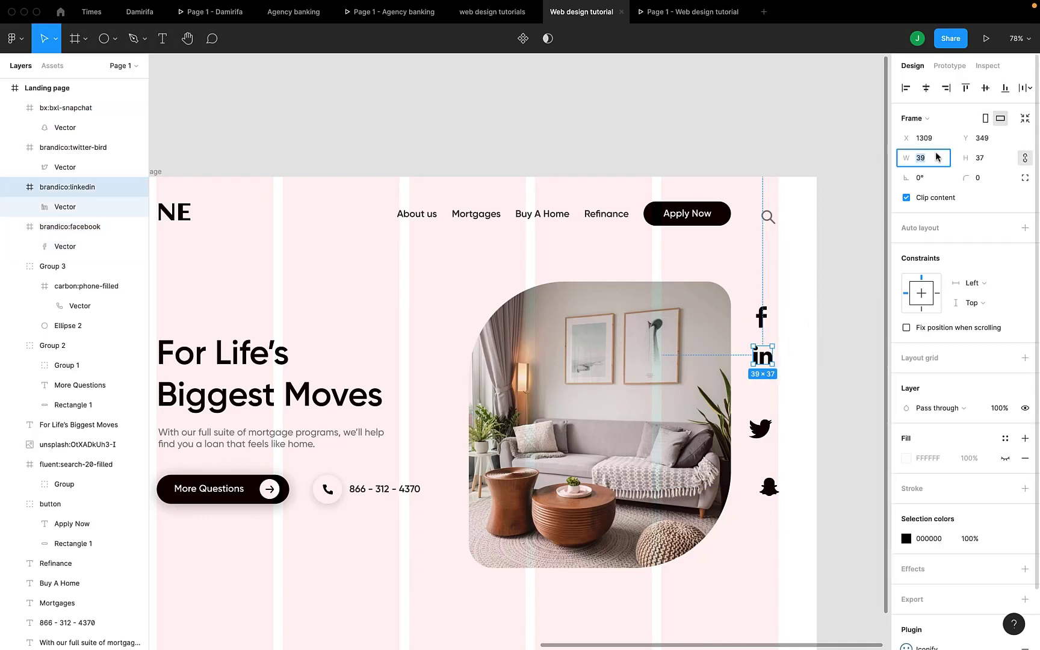
text(36)
key(Return)
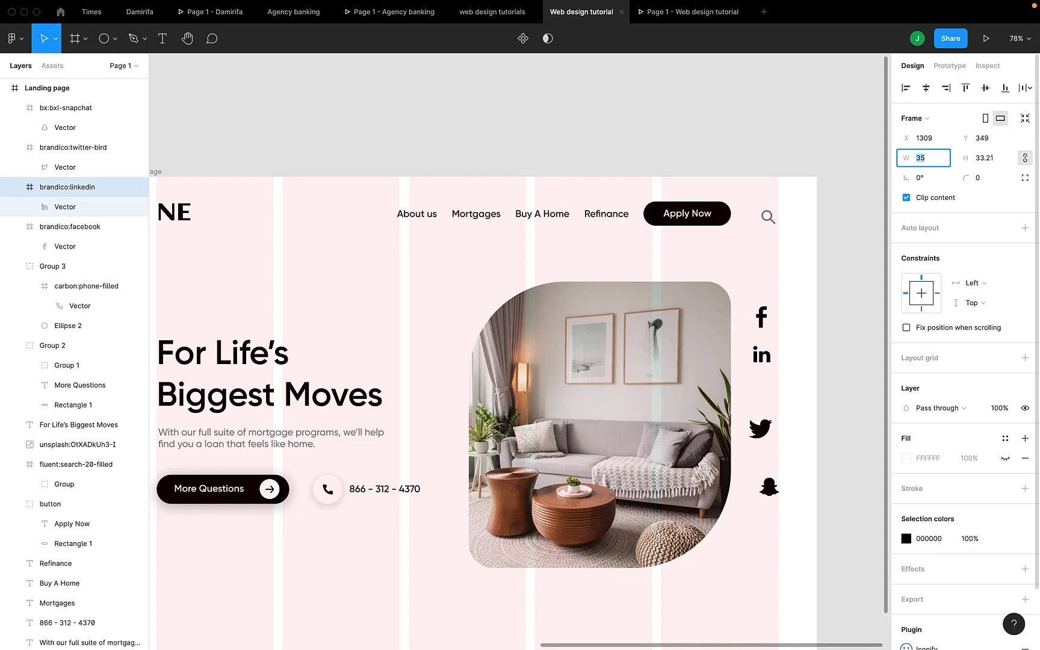
click(765, 357)
drag(768, 363, 768, 364)
Preview the landing page in prototype mode.
scroll(768, 363, left, 10)
scroll(767, 364, right, 8)
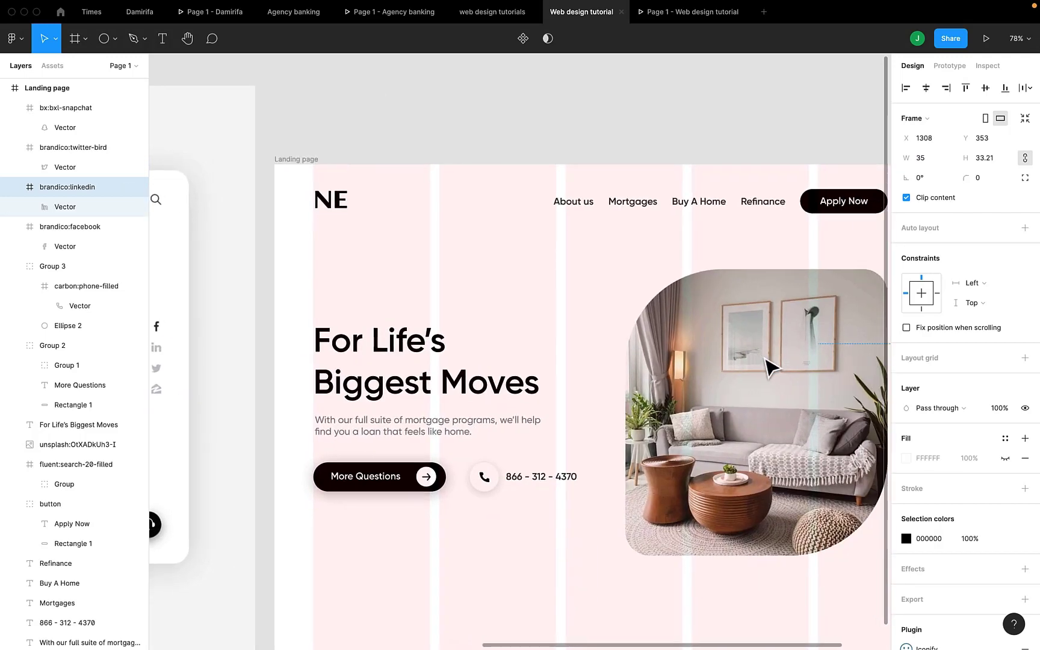
scroll(769, 365, right, 5)
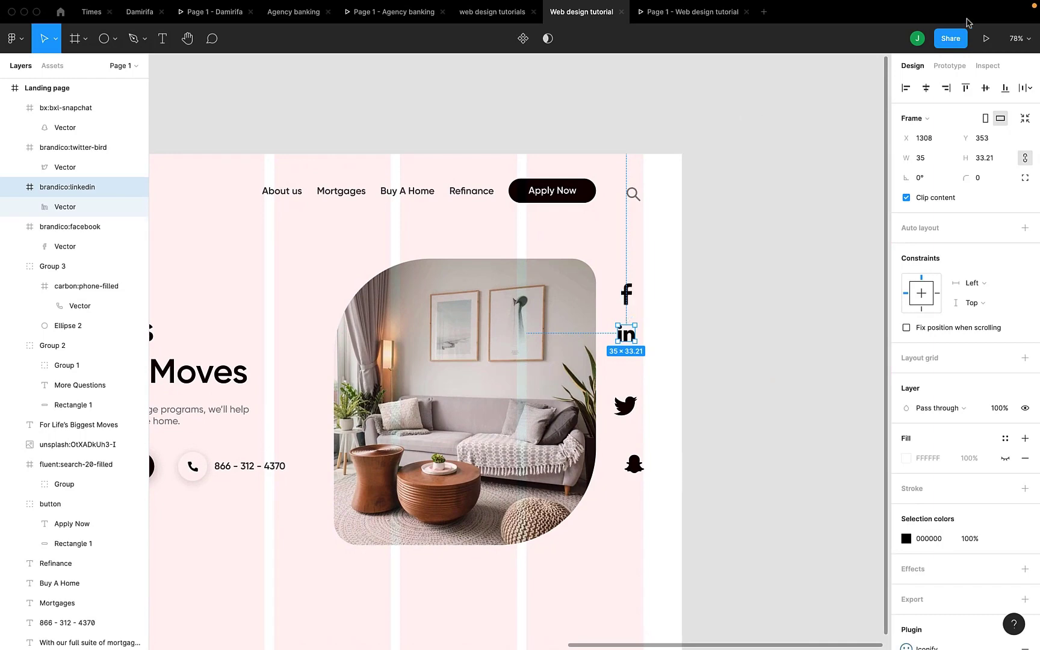
click(984, 38)
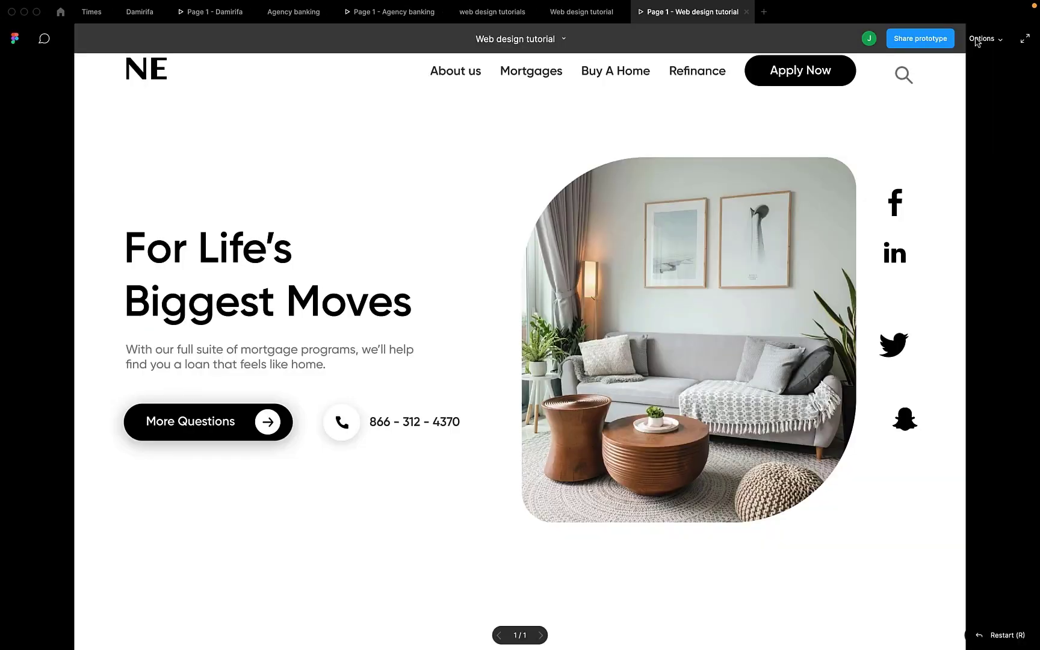
Back in the design file, set the Facebook icon width to 20 and LinkedIn to 32.
click(585, 14)
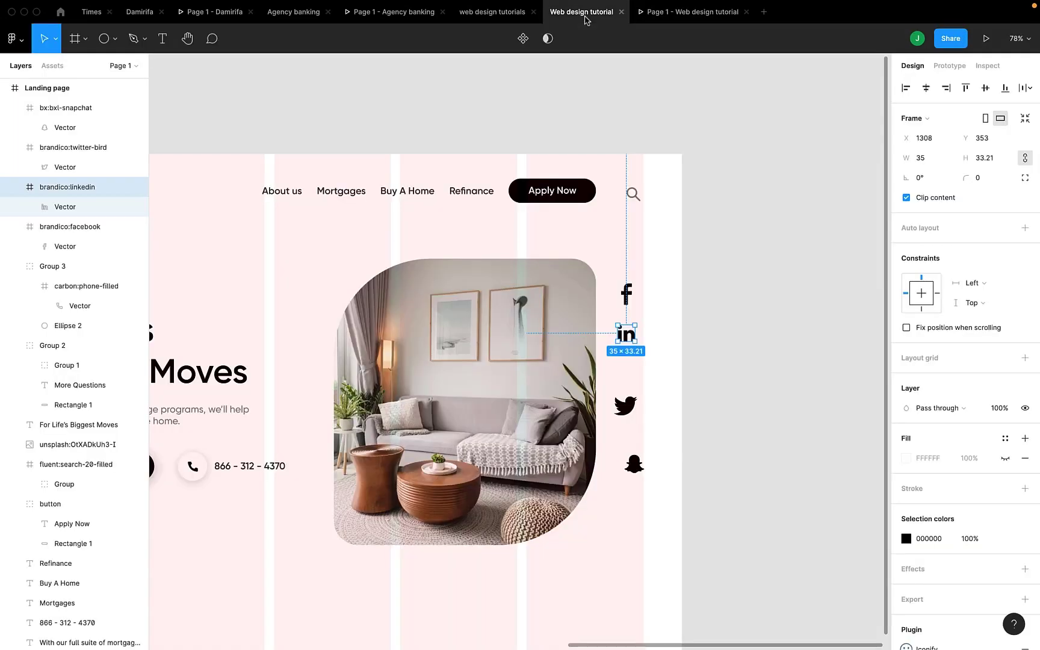
click(629, 293)
click(933, 160)
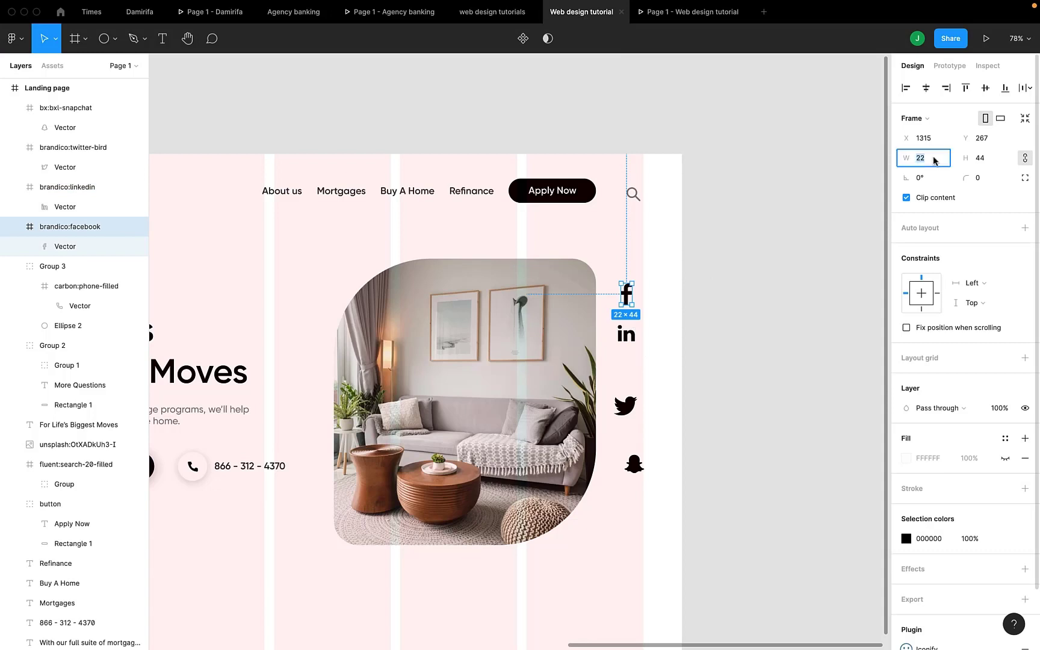
text(20)
key(Return)
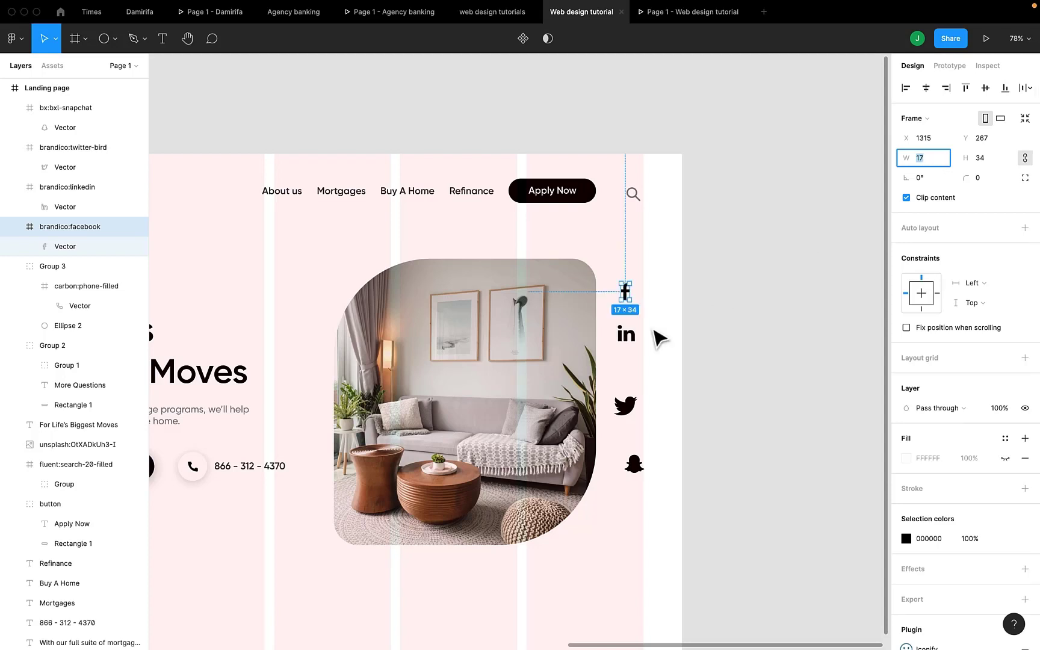
key(Escape)
click(620, 336)
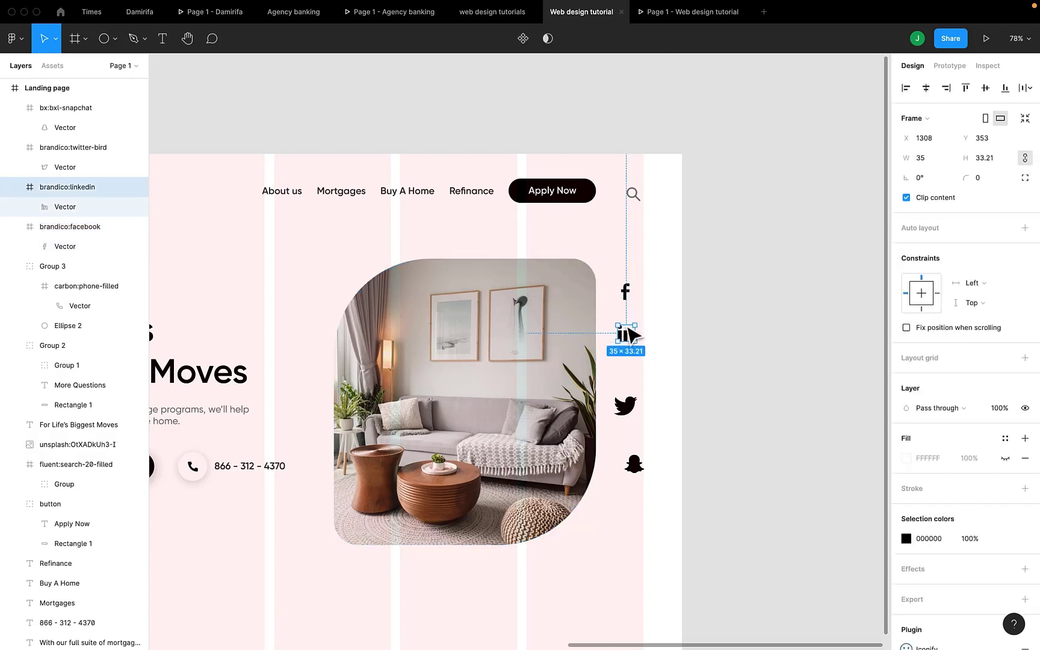
click(931, 158)
text(32)
key(Return)
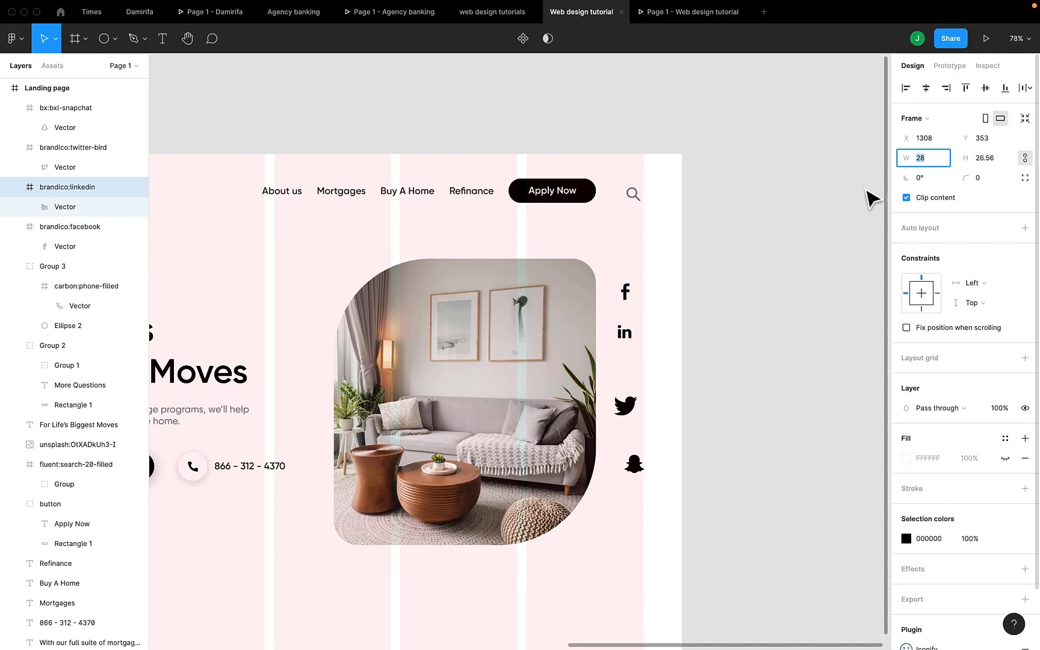
Set Twitter to width 46 with locked ratio, stack it and Snapchat under LinkedIn, Snapchat 44×44.
click(627, 407)
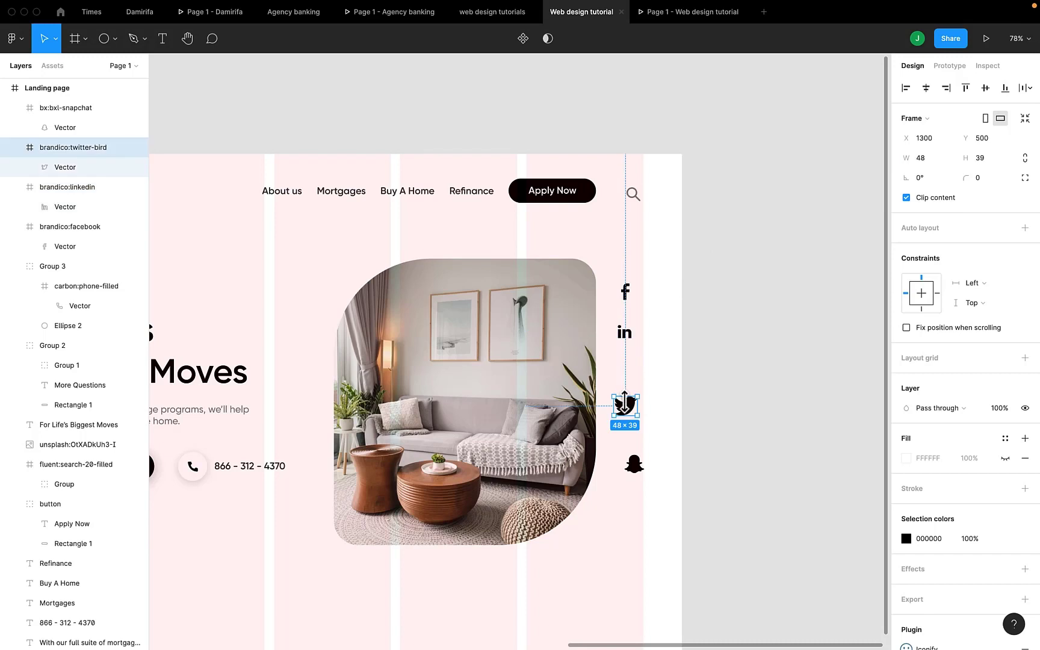
click(1024, 158)
click(929, 161)
text(46)
key(Return)
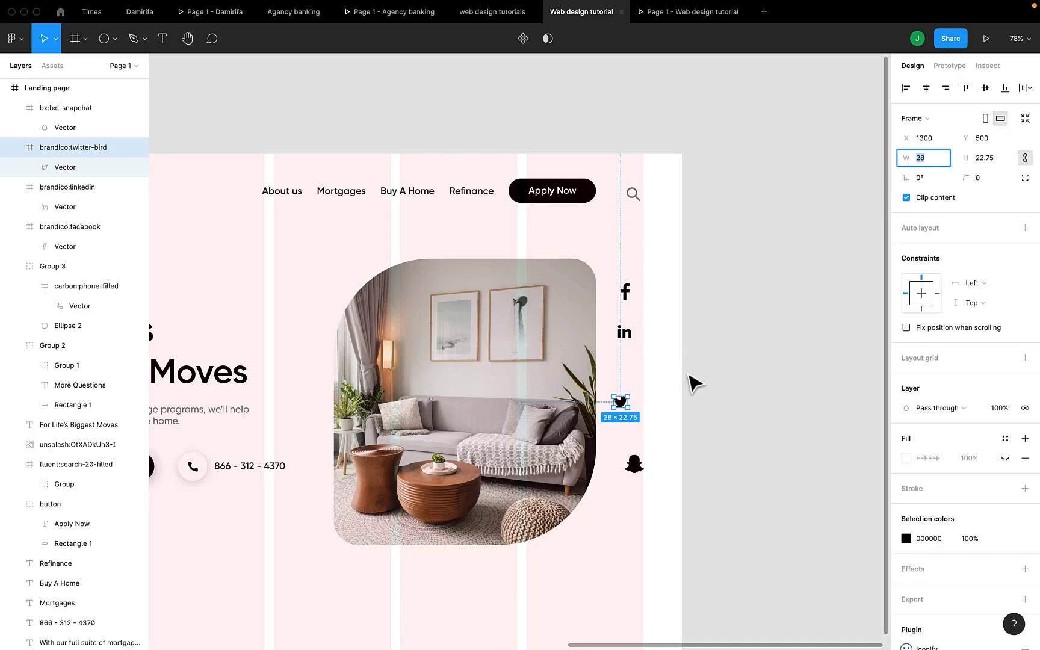
drag(624, 409, 626, 380)
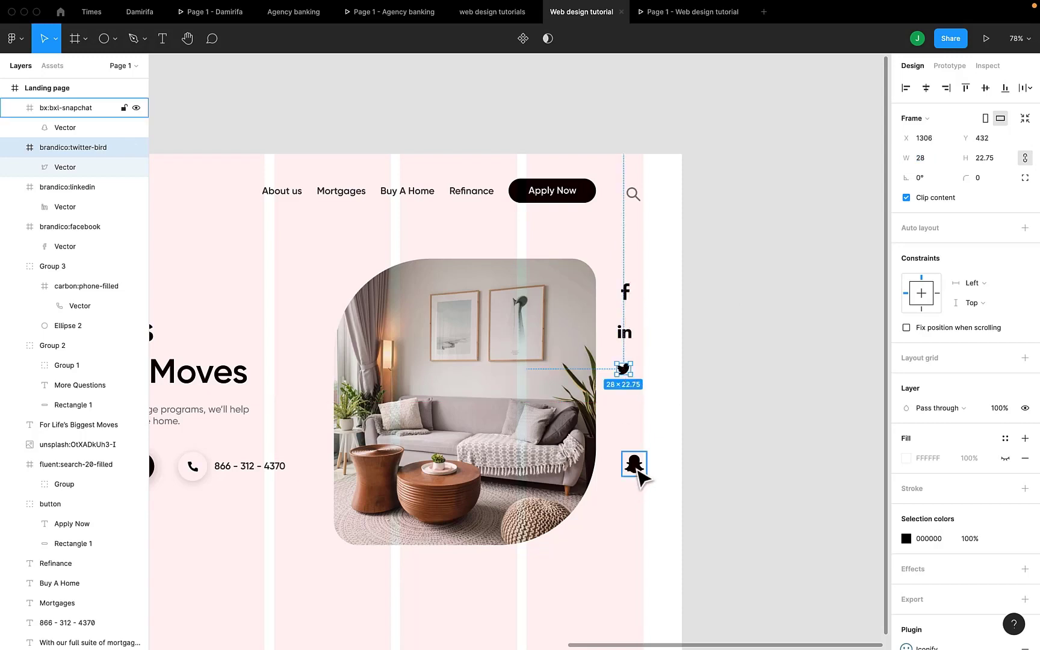
drag(634, 464, 628, 409)
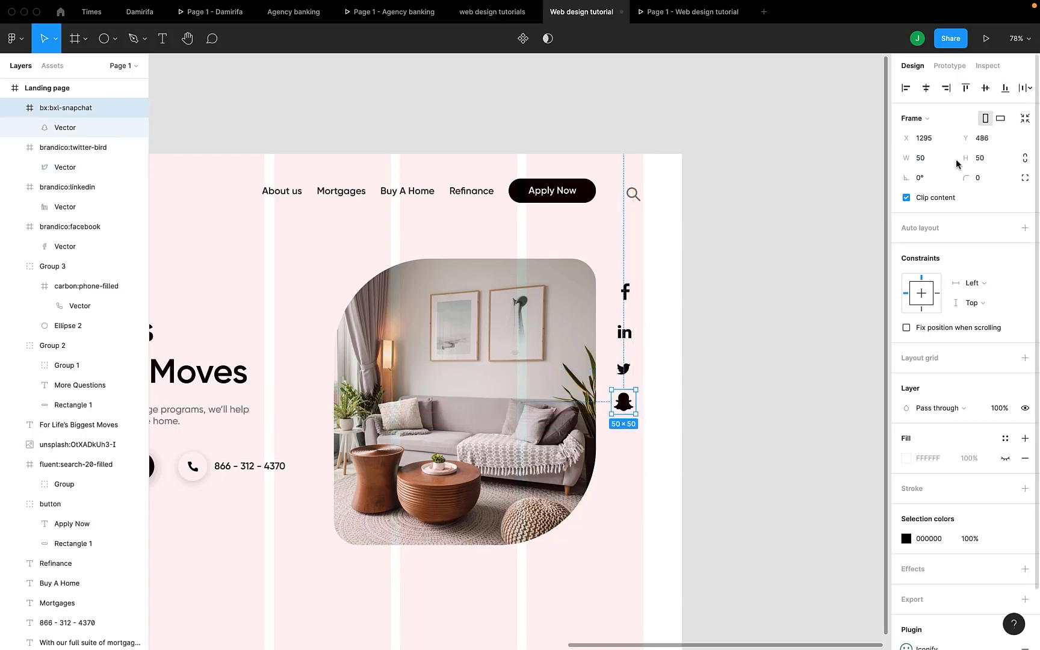
click(938, 159)
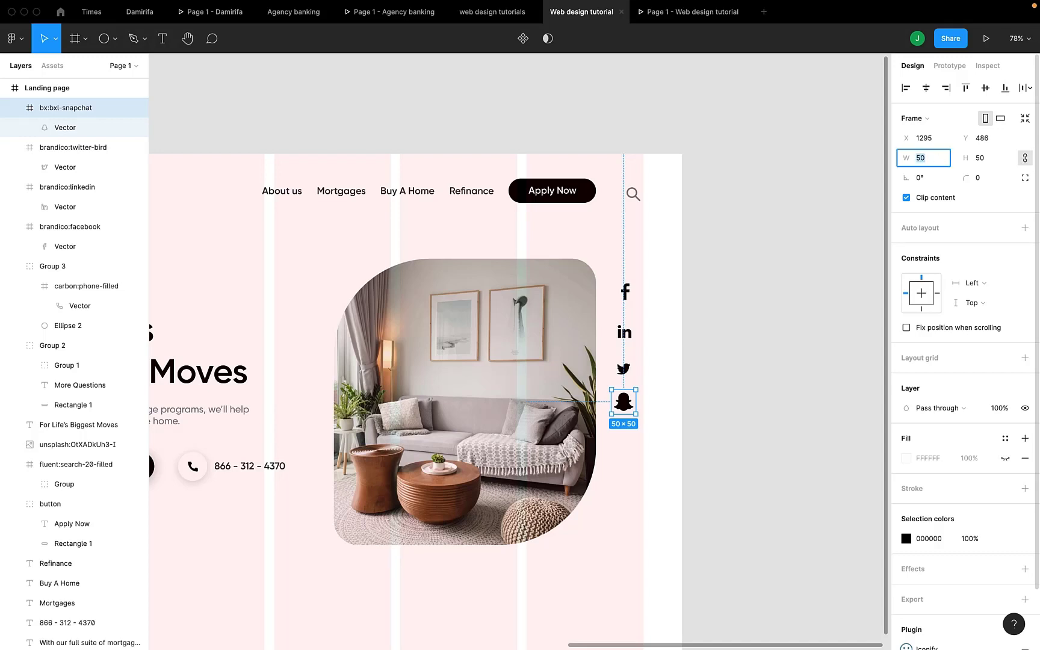
key(Down)
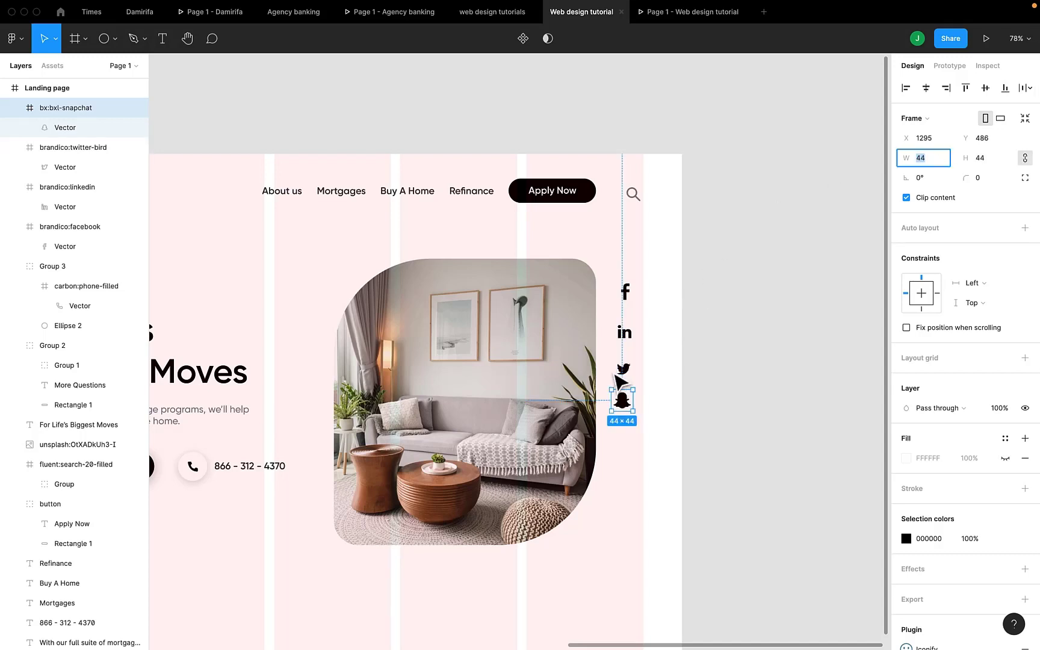
shift+click(624, 368)
Center-align and tidy the four icons into an even column, shift it right, and preview.
shift+click(630, 336)
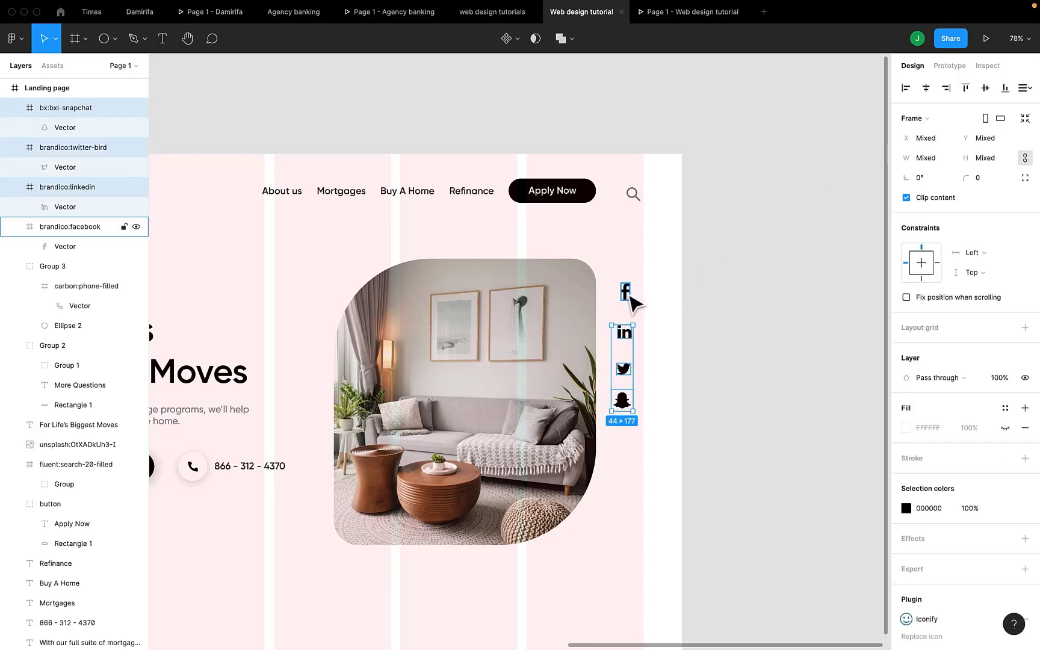
click(925, 88)
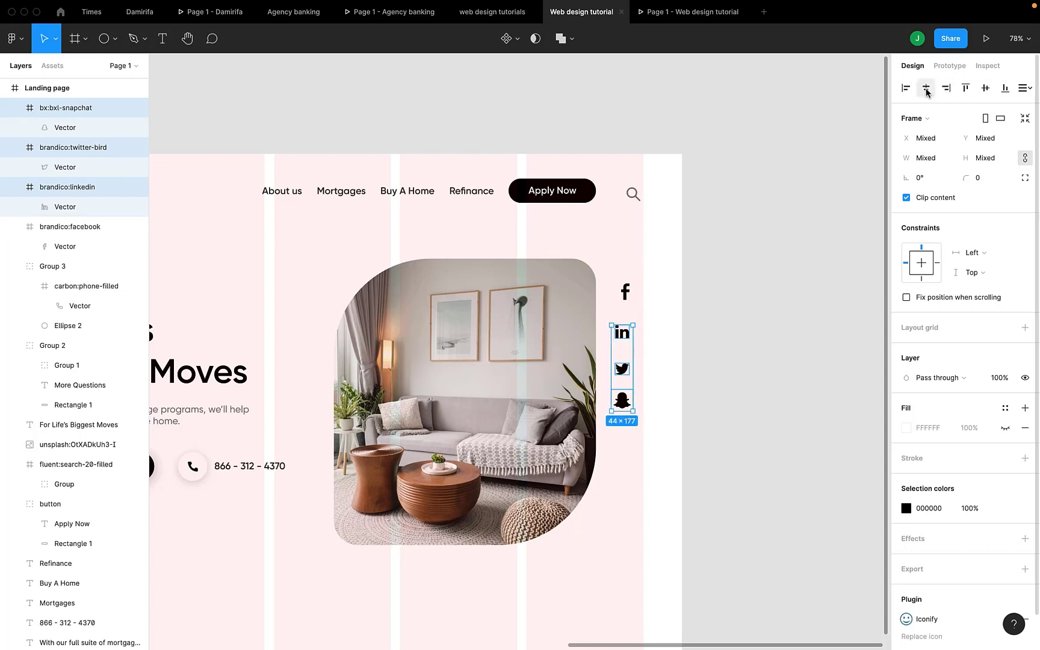
shift+click(630, 293)
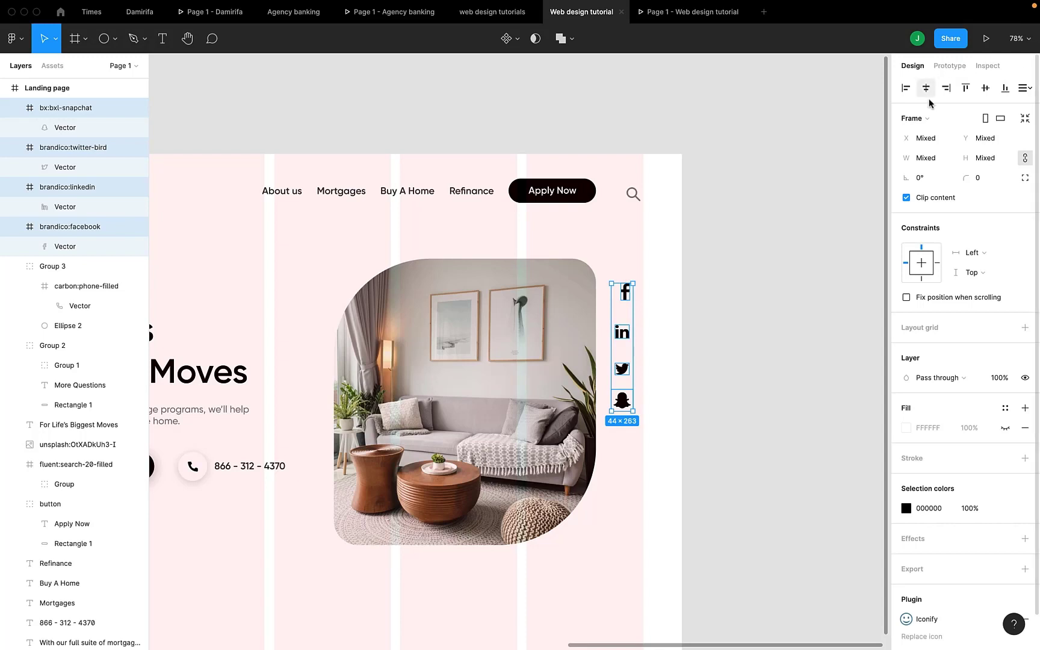
click(1022, 90)
click(993, 113)
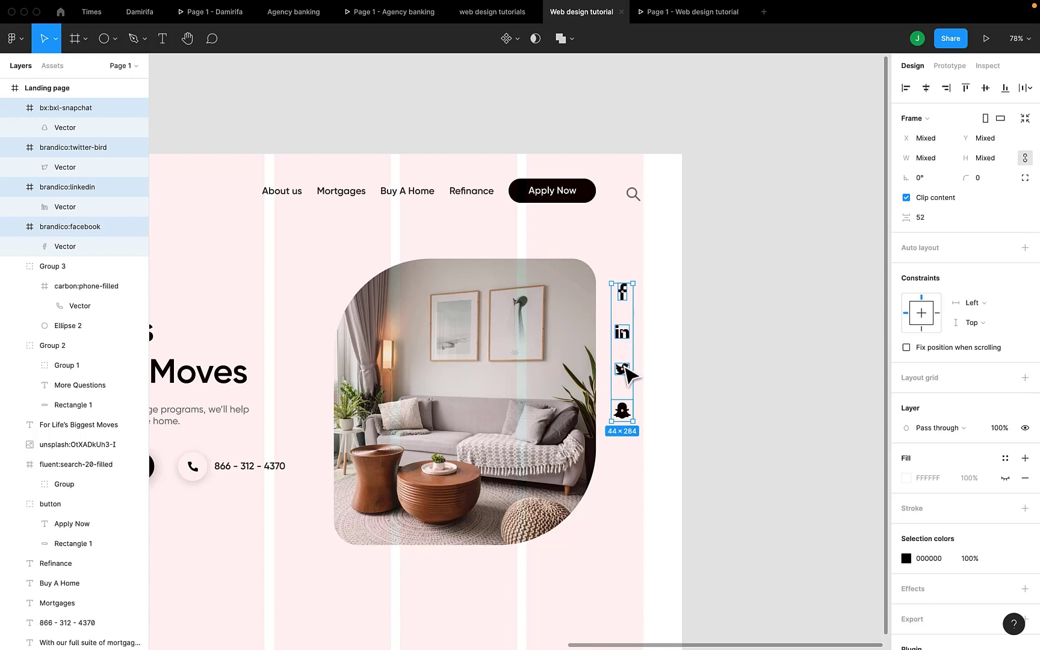
drag(626, 373, 632, 399)
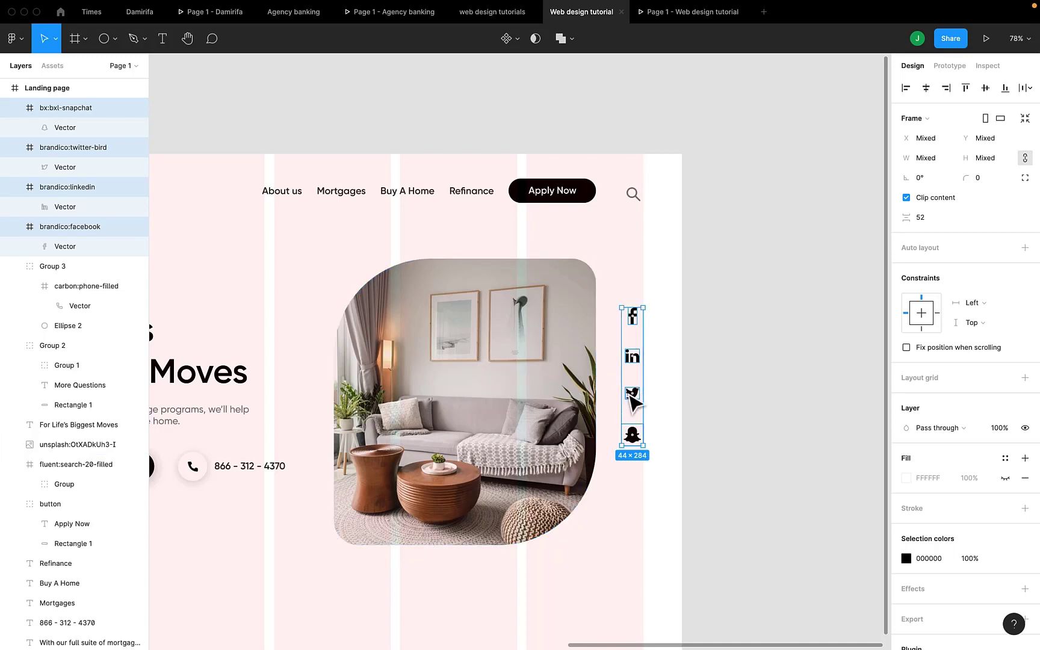
drag(630, 397, 630, 401)
click(708, 22)
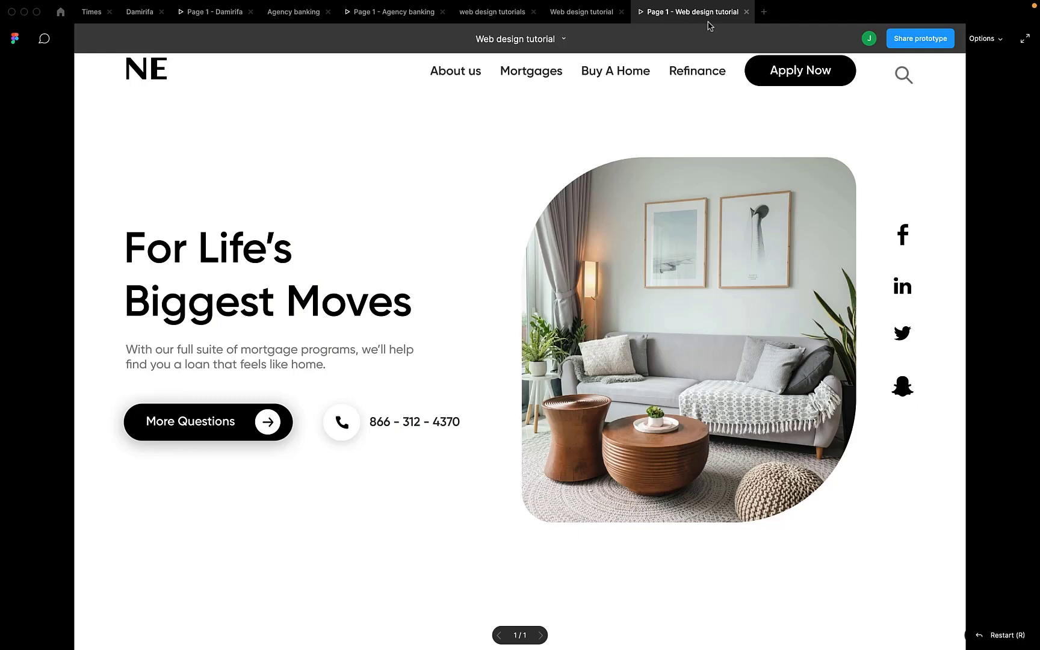
Set the social icons' shared black selection colour to 40% opacity.
click(549, 10)
scroll(374, 406, left, 5)
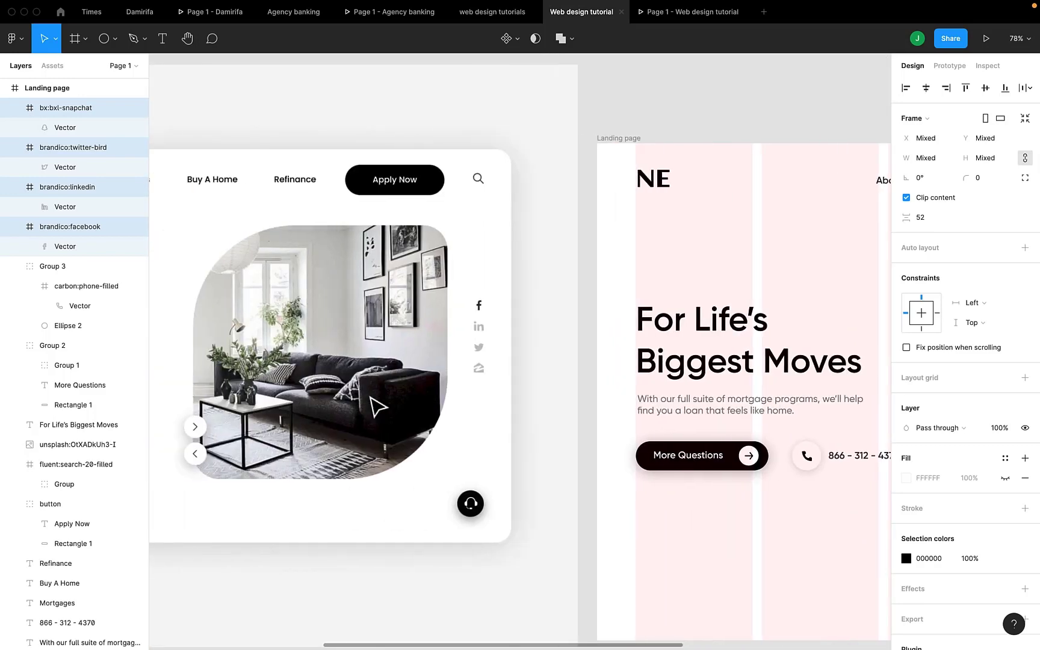
scroll(373, 406, right, 5)
scroll(374, 406, right, 5)
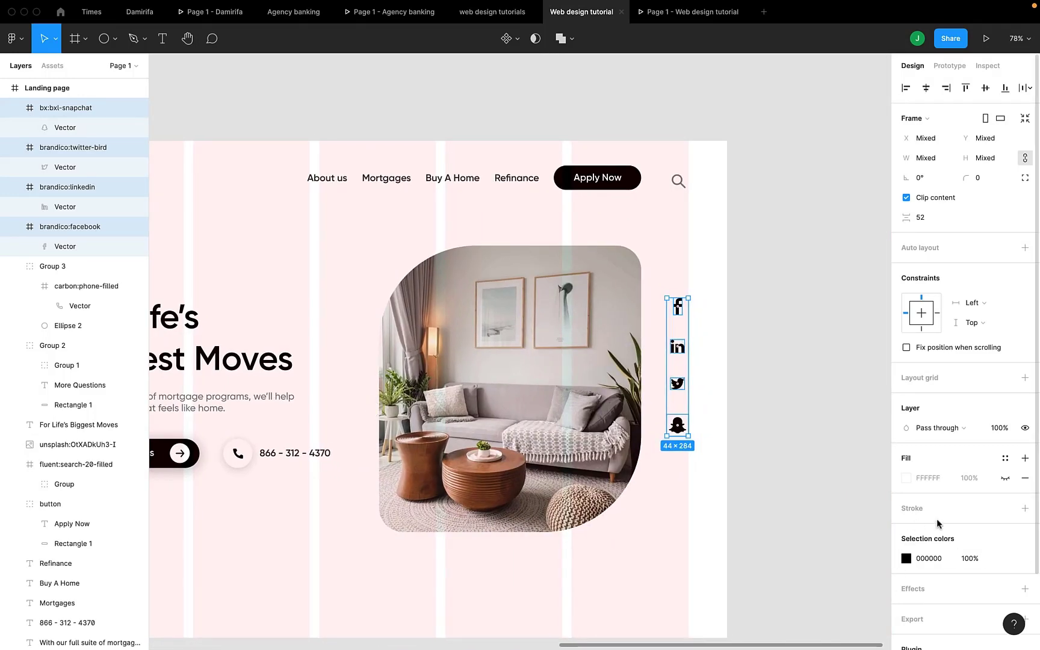
click(972, 559)
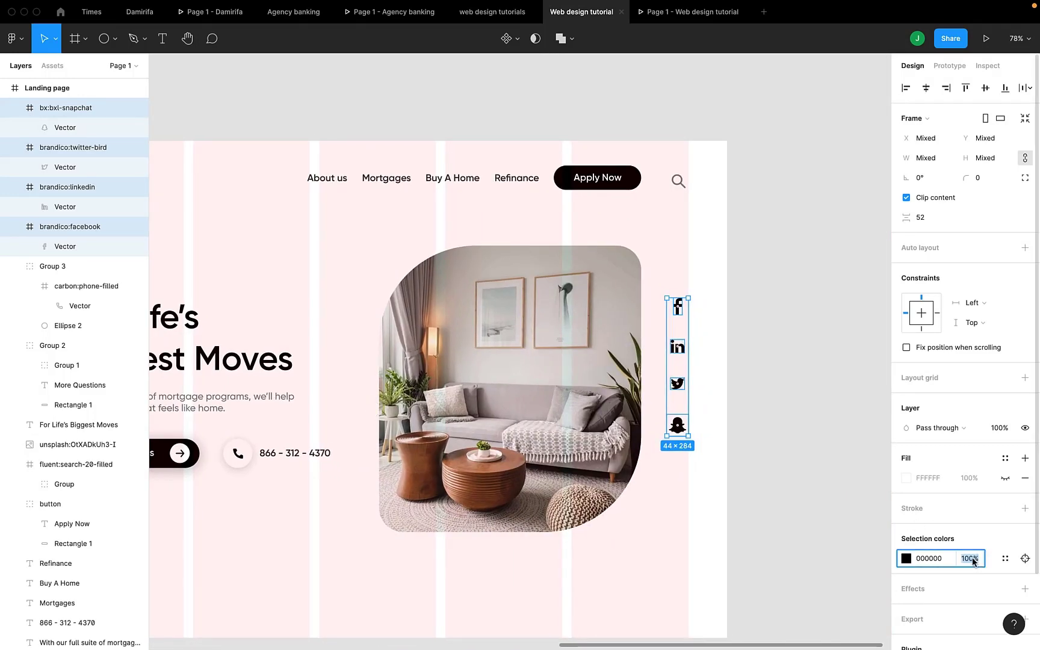
key(Return)
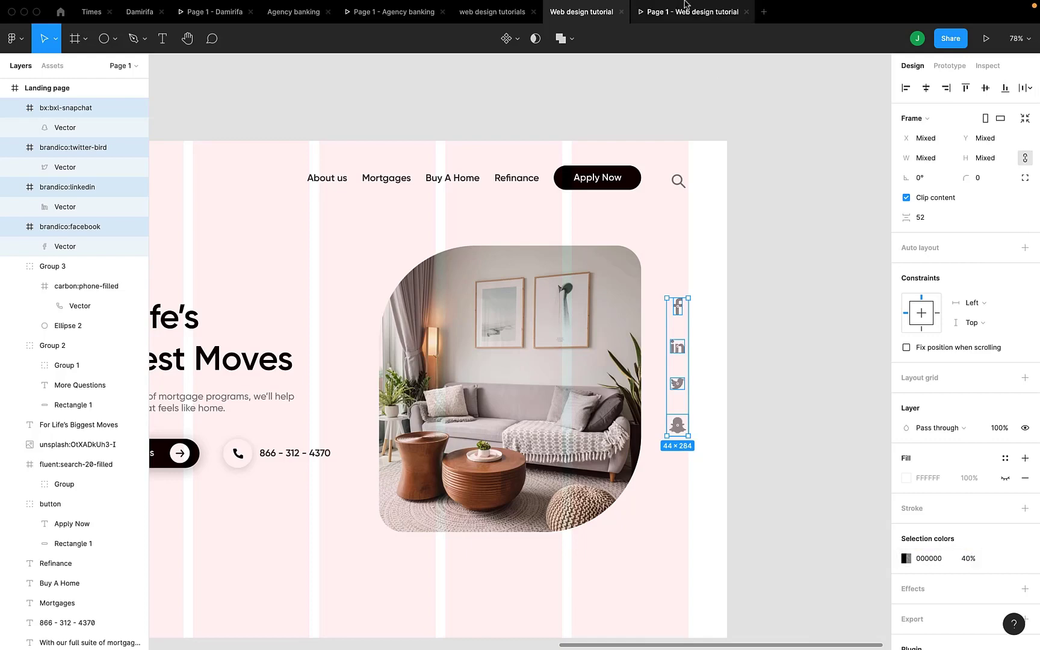
Preview the faded icons in the prototype, then measure the gap between image and icons.
mouse_move(678, 20)
click(665, 19)
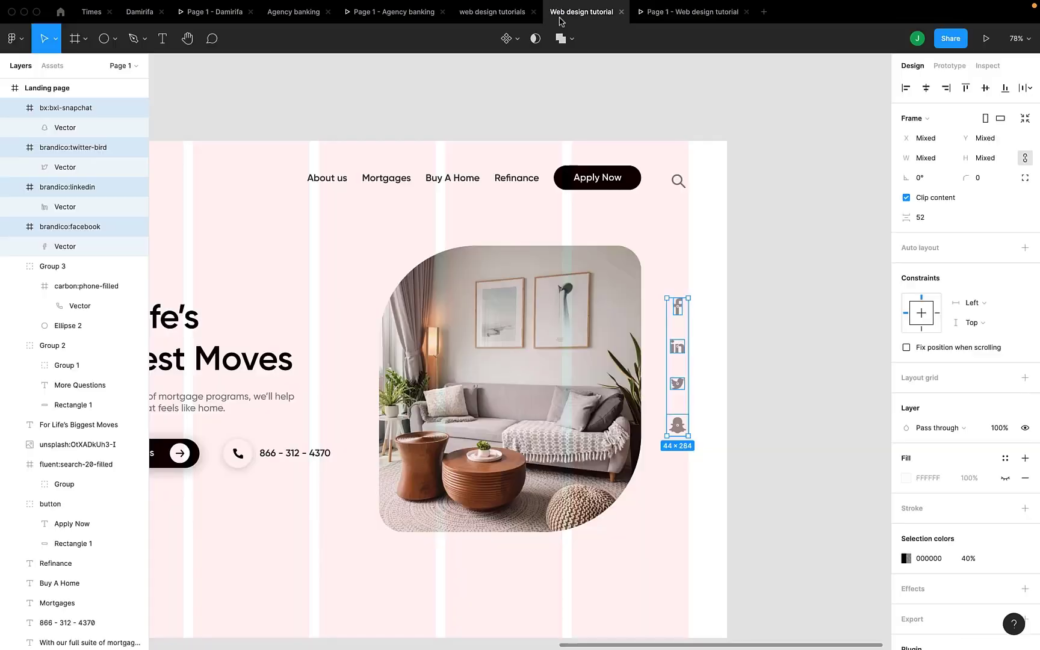
click(561, 19)
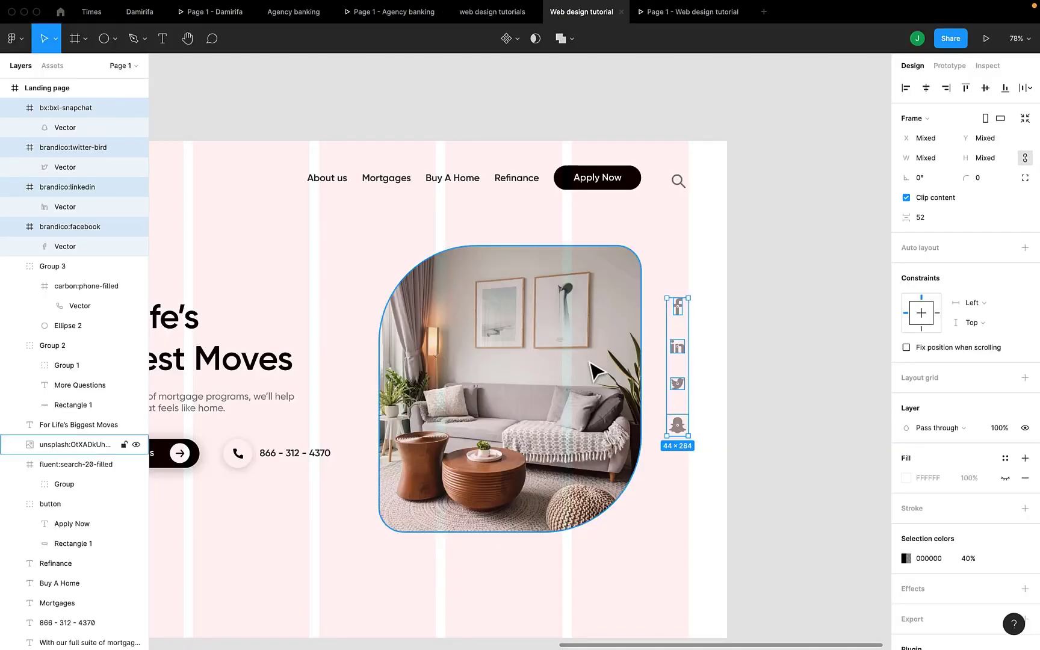
key(alt)
Nudge the hero image right with arrow keys to X 734.
click(599, 370)
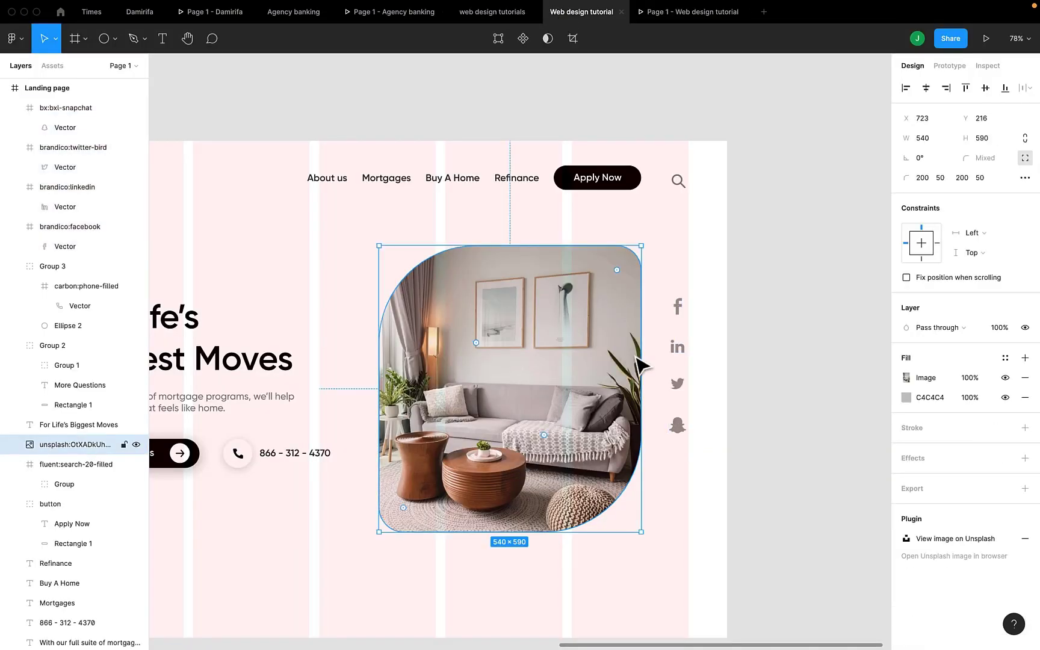
drag(551, 379, 572, 383)
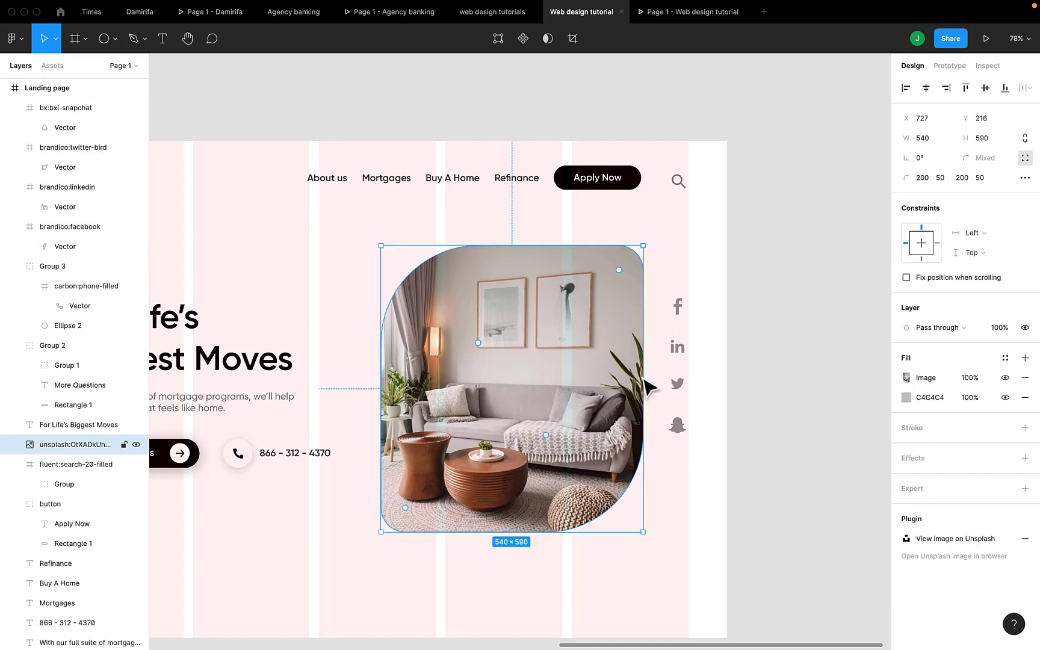
key(shift+Right)
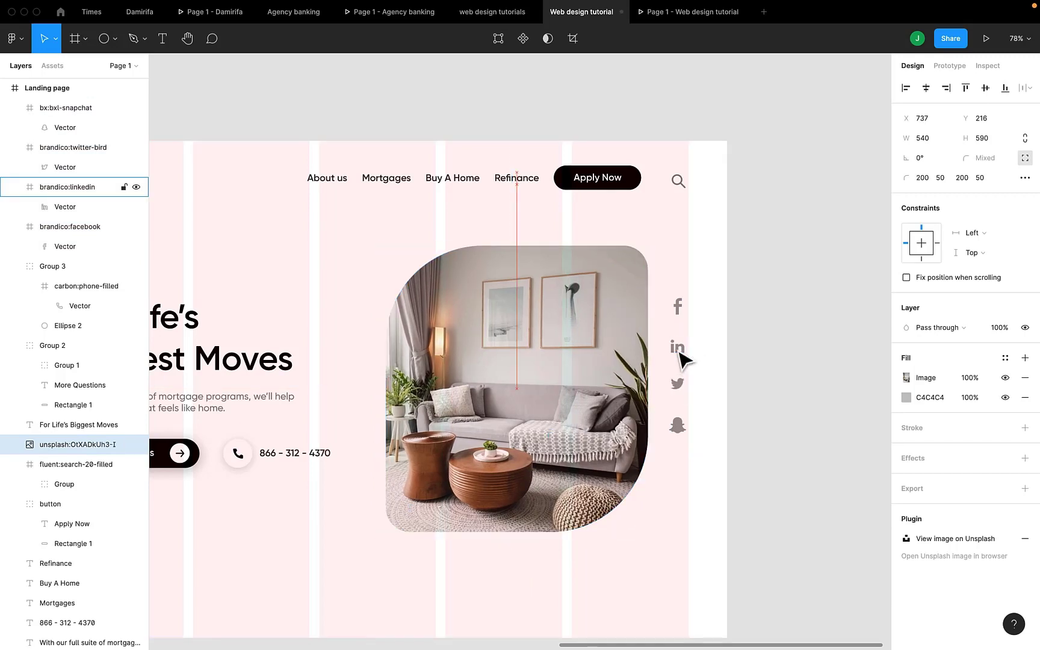
key(Left)
key(Left)
key(Left)
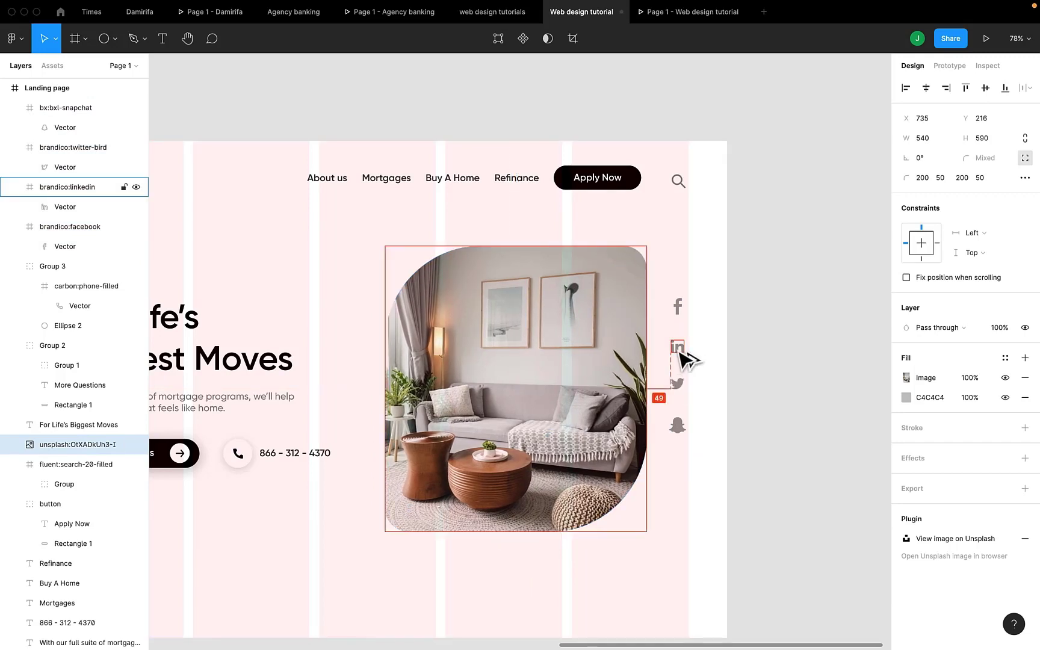
Preview the updated page in the prototype, then fit both frames into view with Shift+1.
click(685, 18)
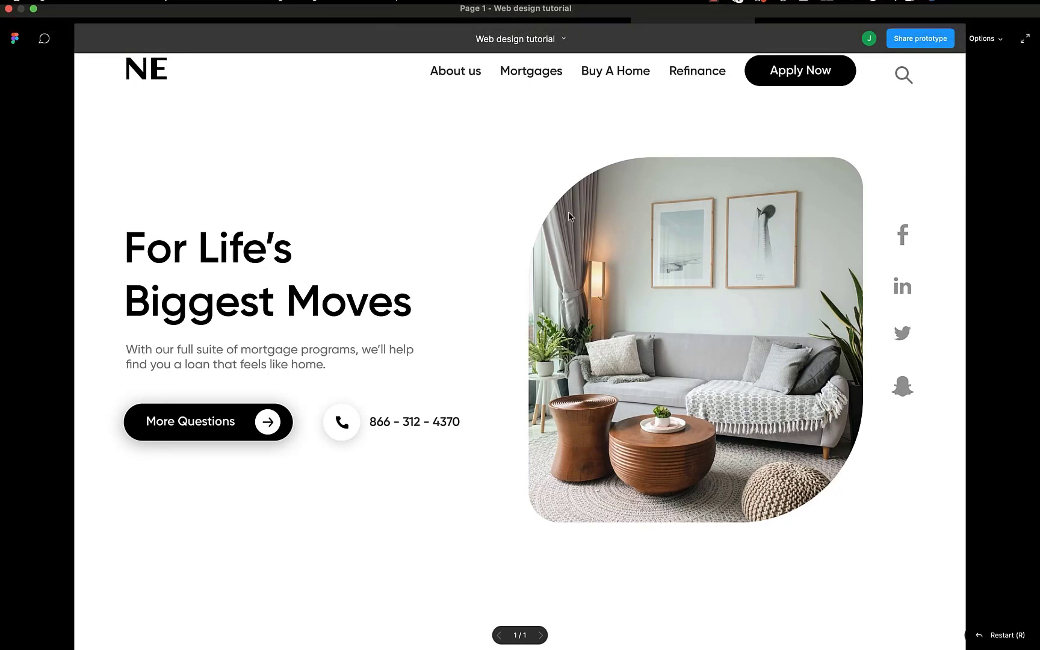
click(585, 15)
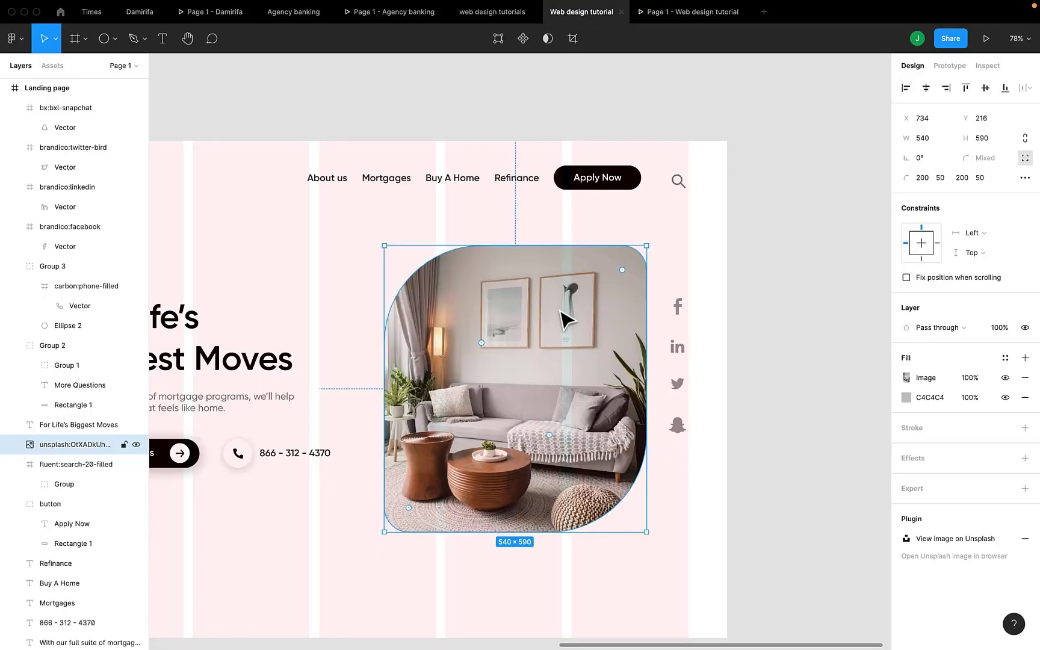
key(shift+1)
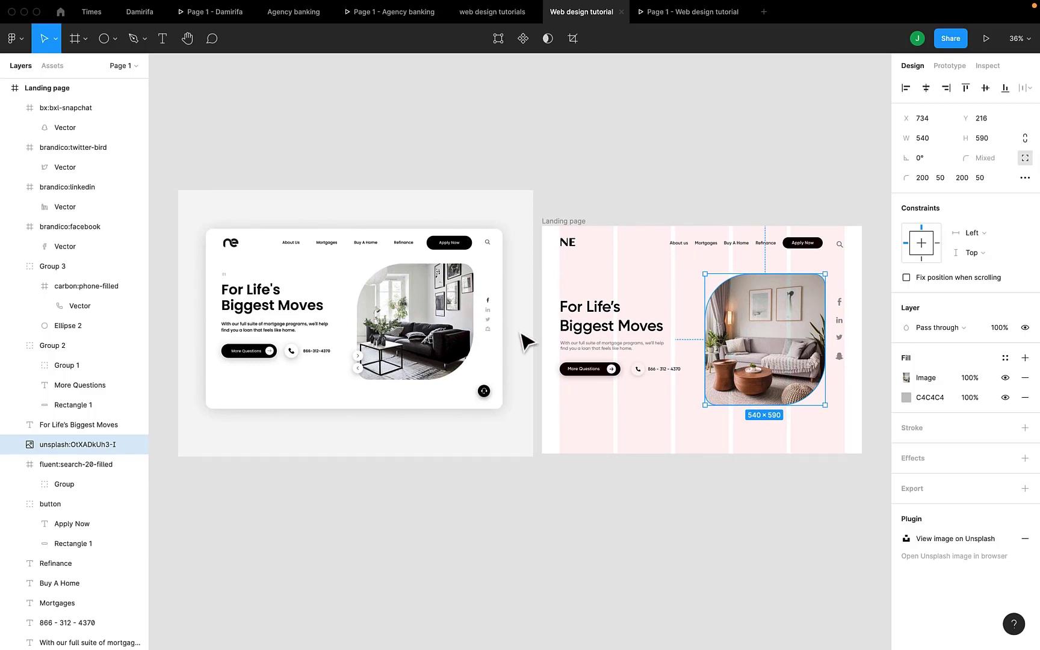
scroll(416, 359, up, 4)
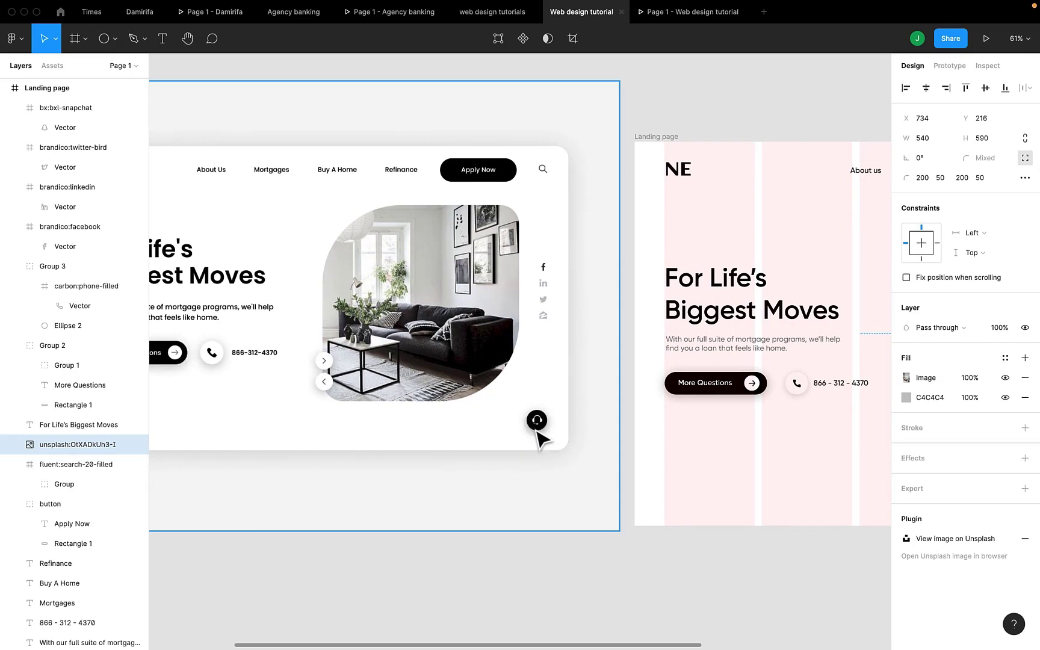
scroll(537, 432, right, 6)
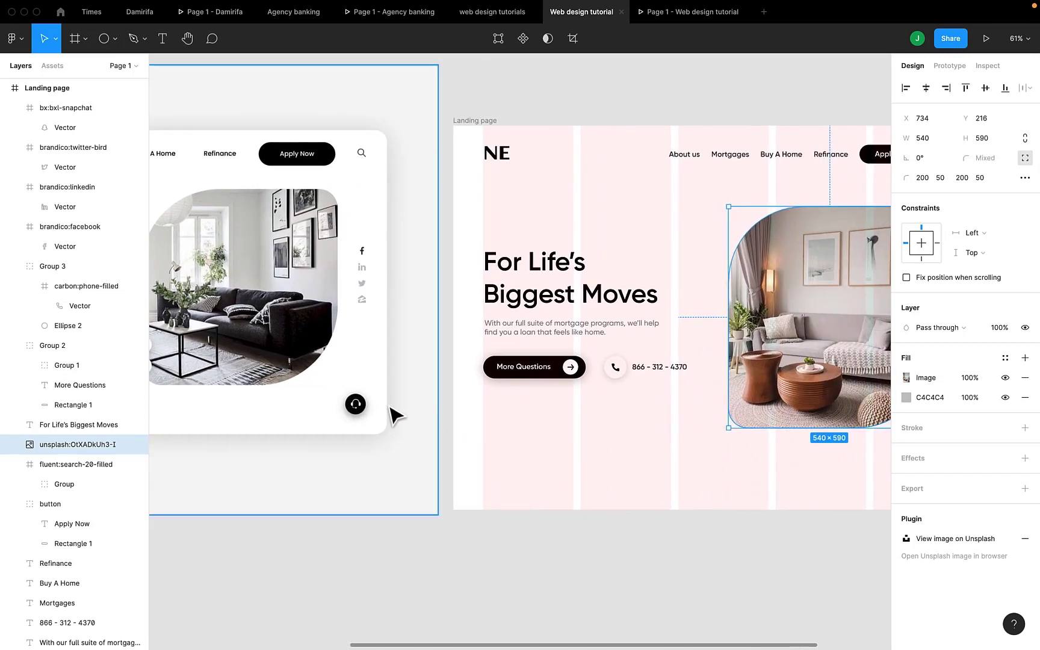
Duplicate the phone button group, move it to the frame's bottom-right, and ungroup it.
click(613, 372)
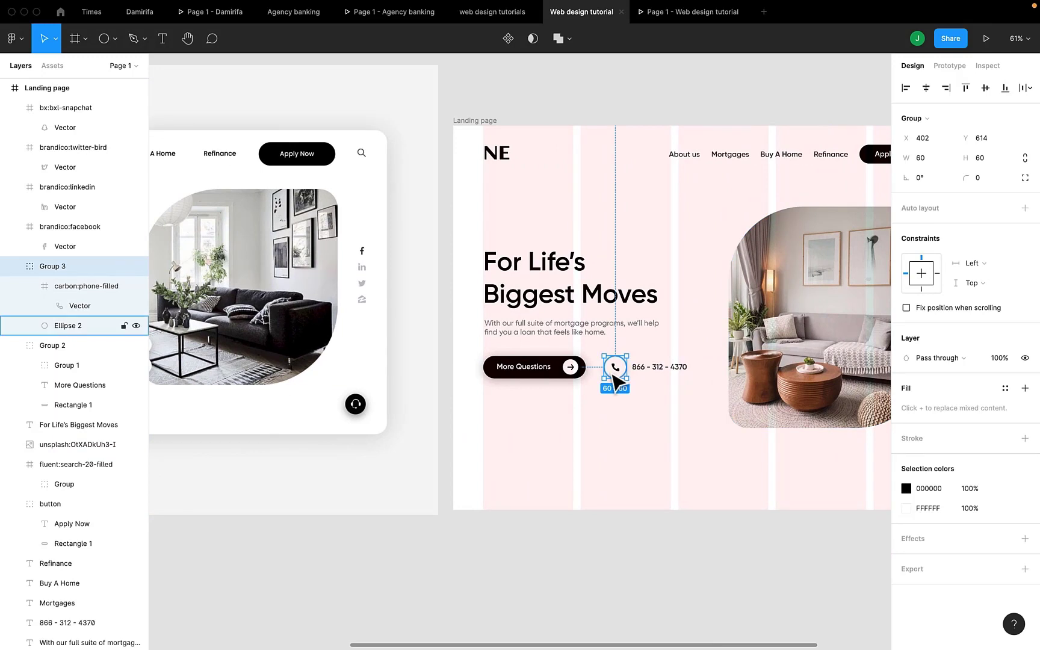
key(super+d)
drag(613, 372, 801, 472)
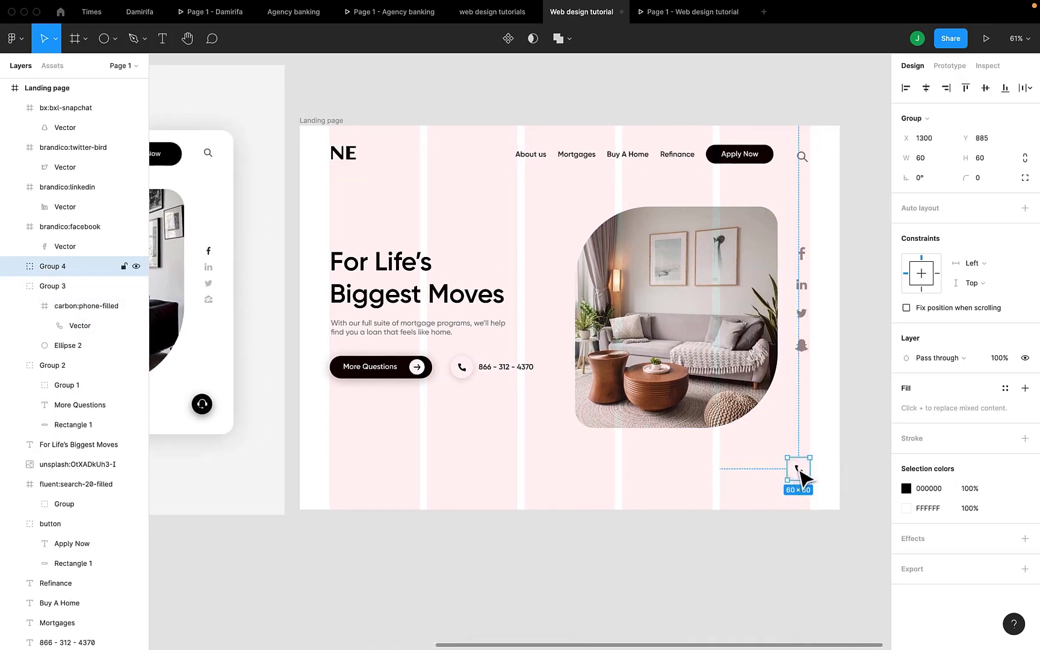
right_click(801, 474)
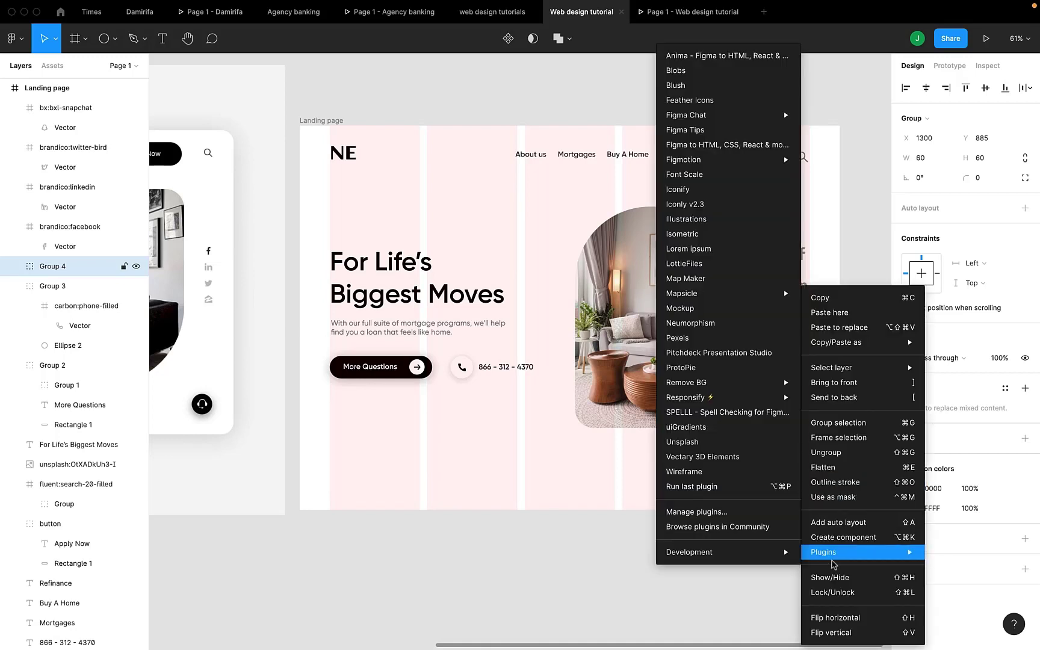
click(833, 452)
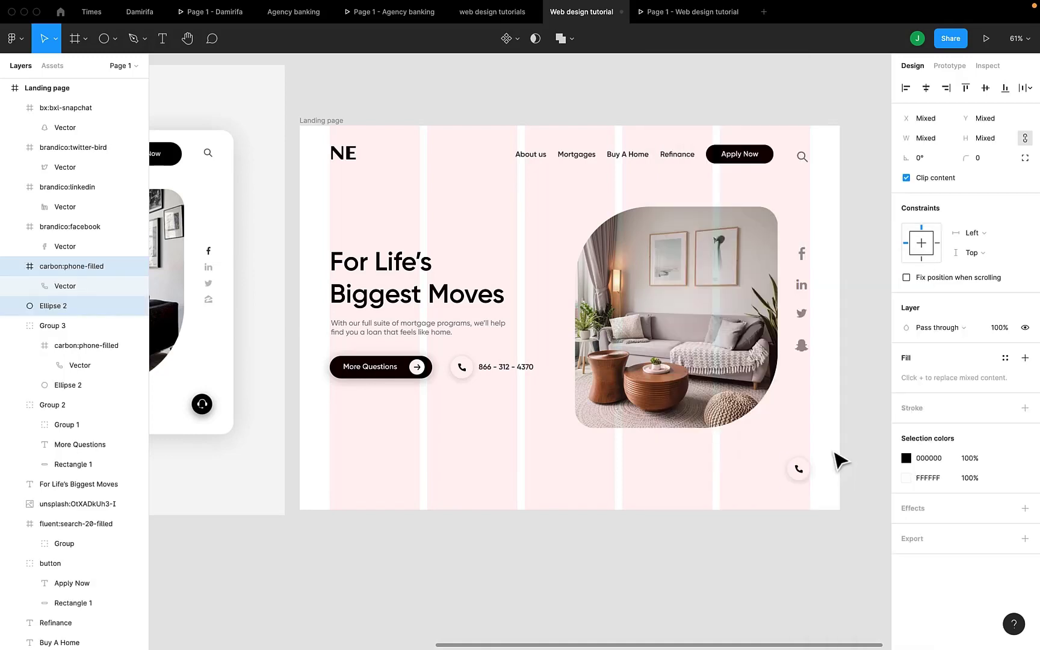
click(803, 495)
Delete the phone icon and fill the remaining circle black (000000).
click(799, 476)
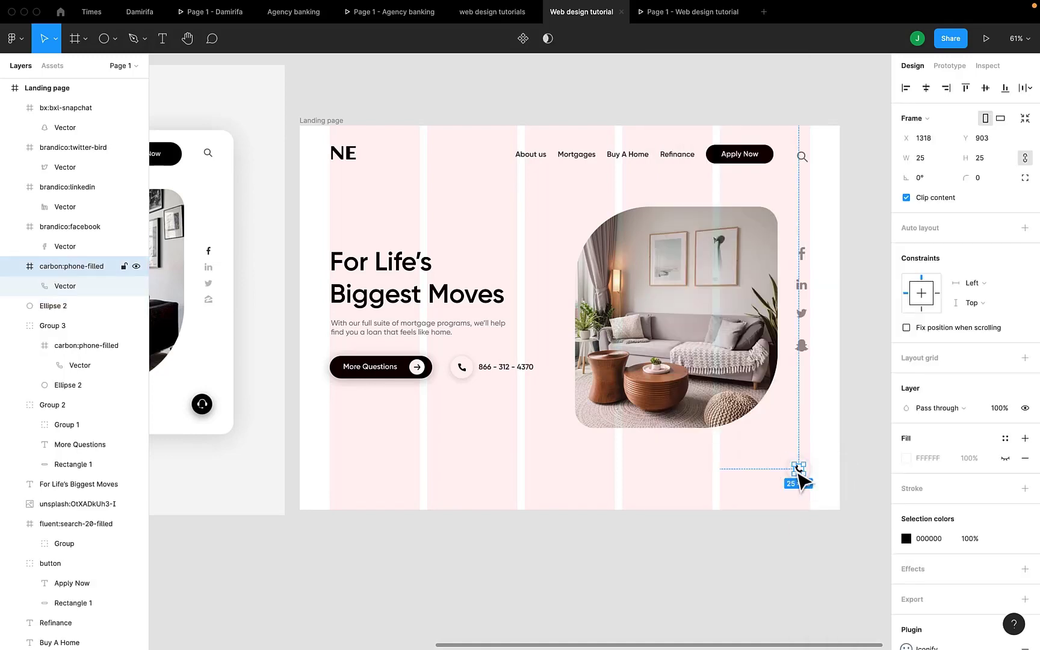
key(Delete)
click(801, 480)
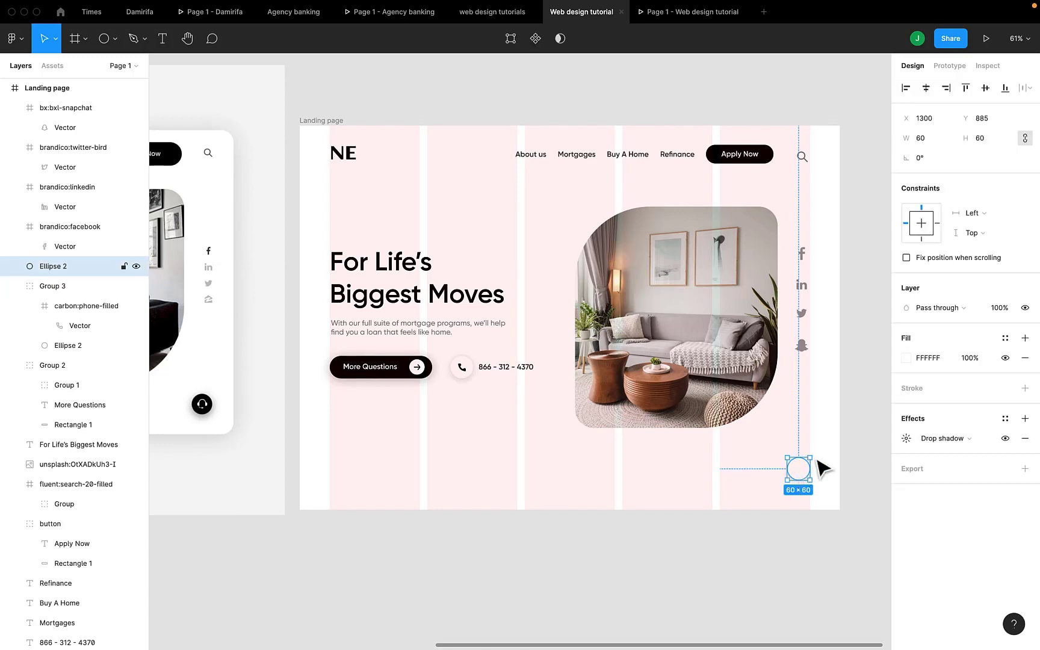
click(906, 357)
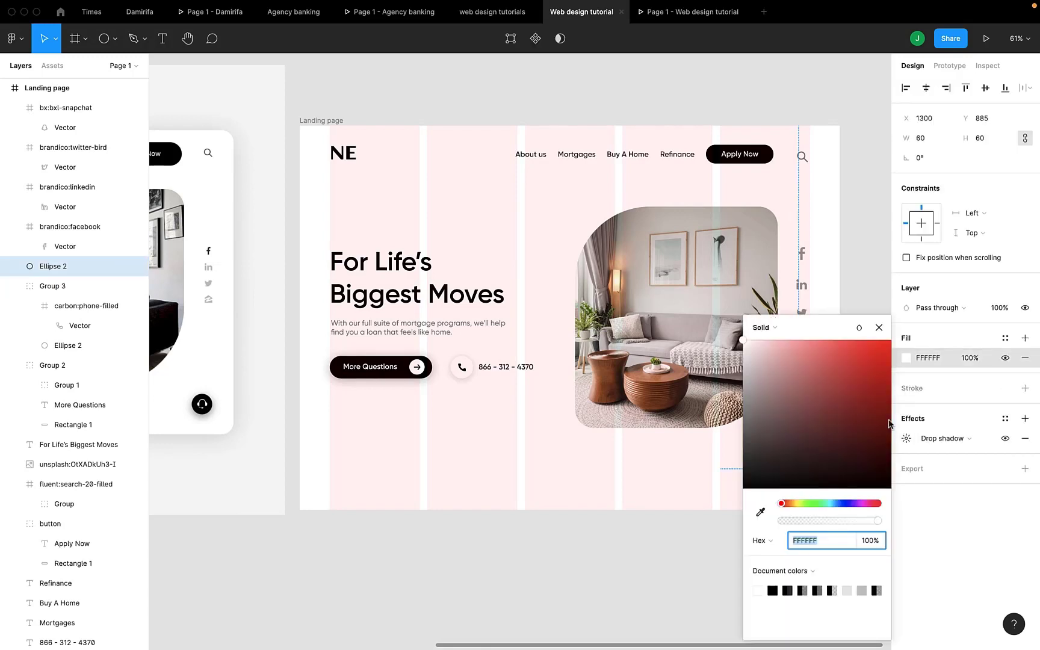
click(774, 589)
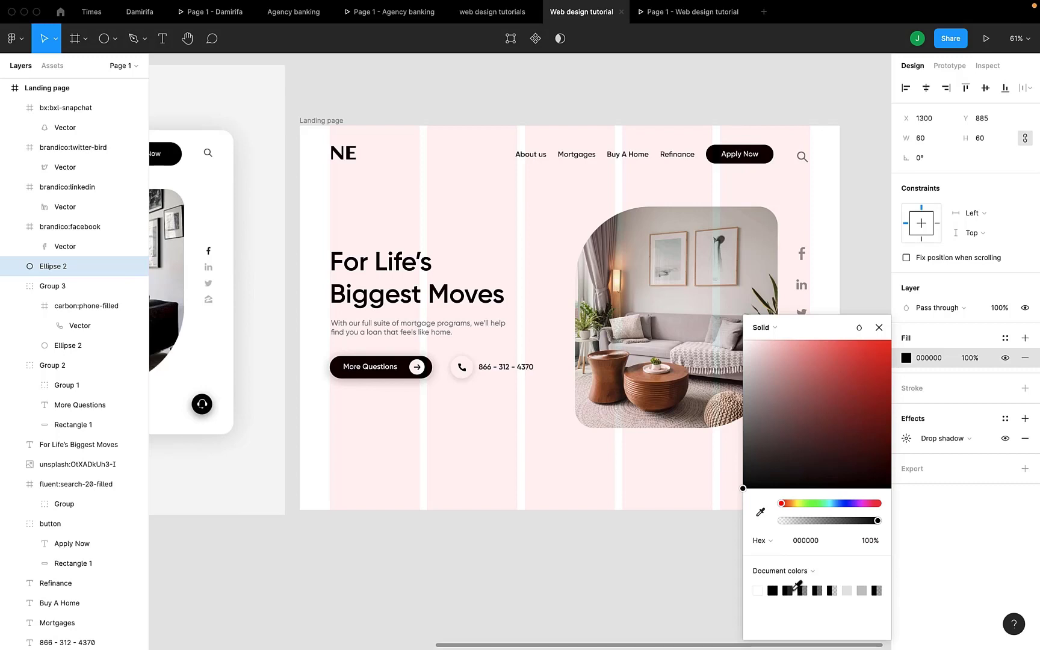
click(721, 616)
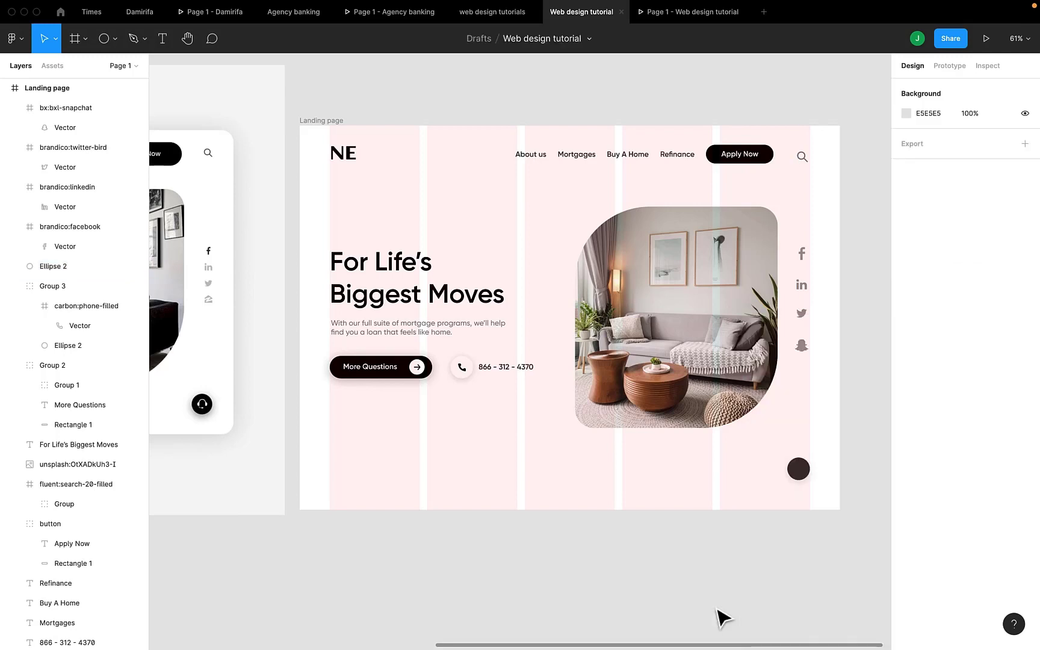
click(804, 466)
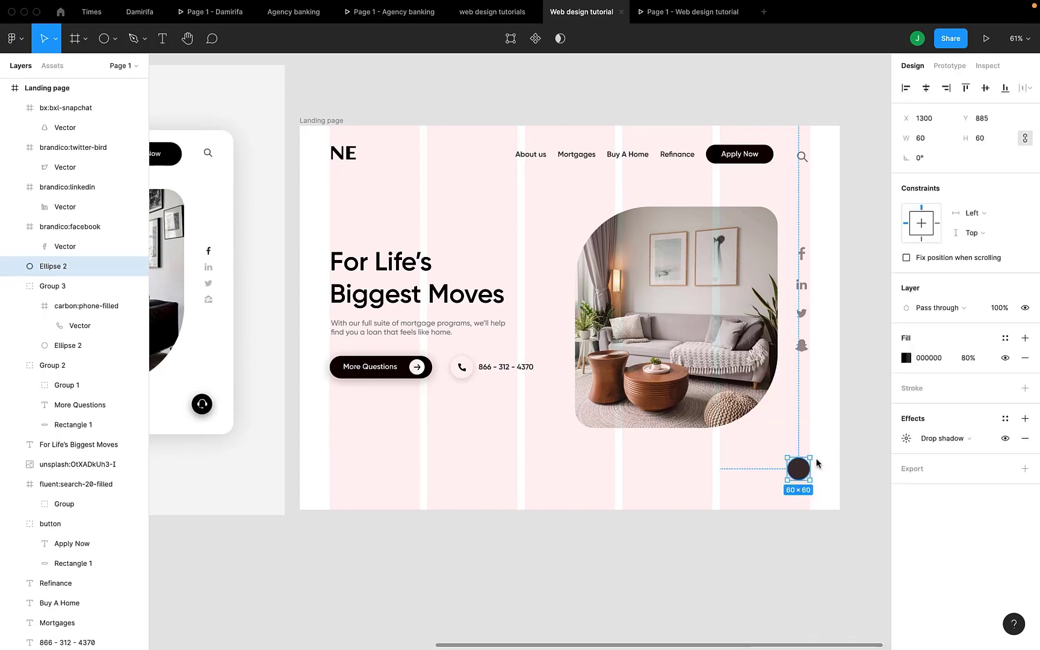
click(906, 357)
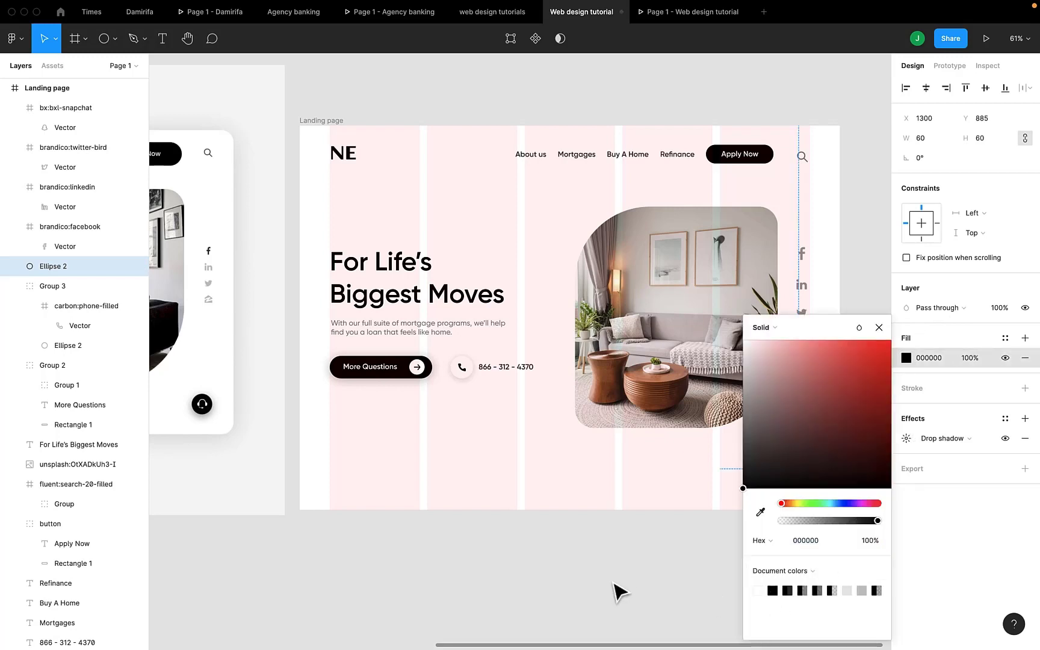
click(613, 585)
scroll(614, 584, right, 2)
Launch the Iconify plugin and search it for 'headphones'.
right_click(819, 374)
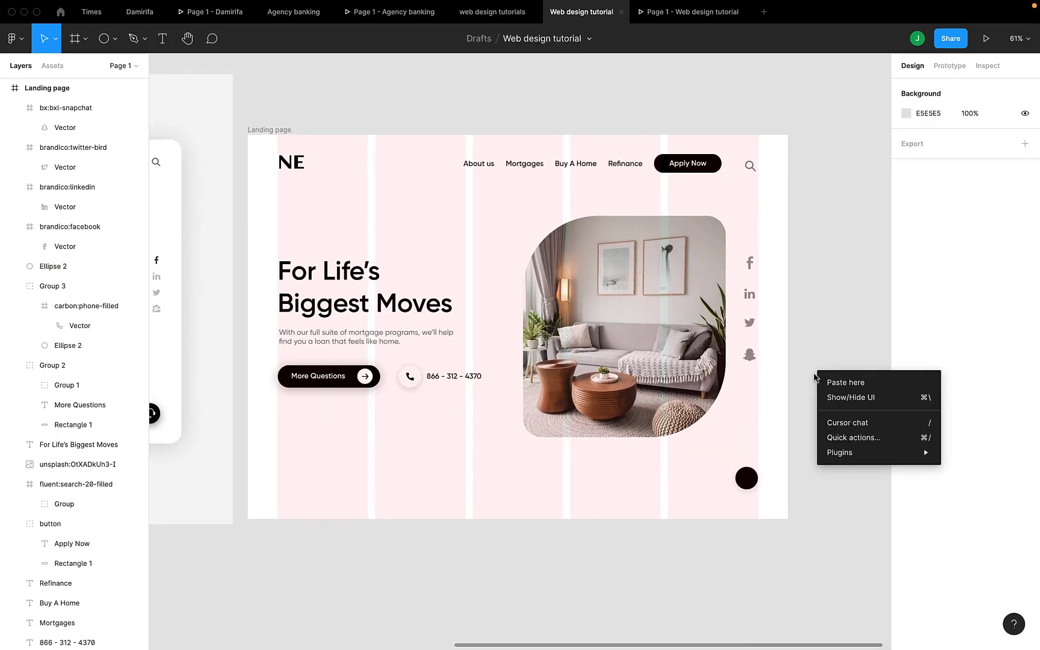
mouse_move(843, 453)
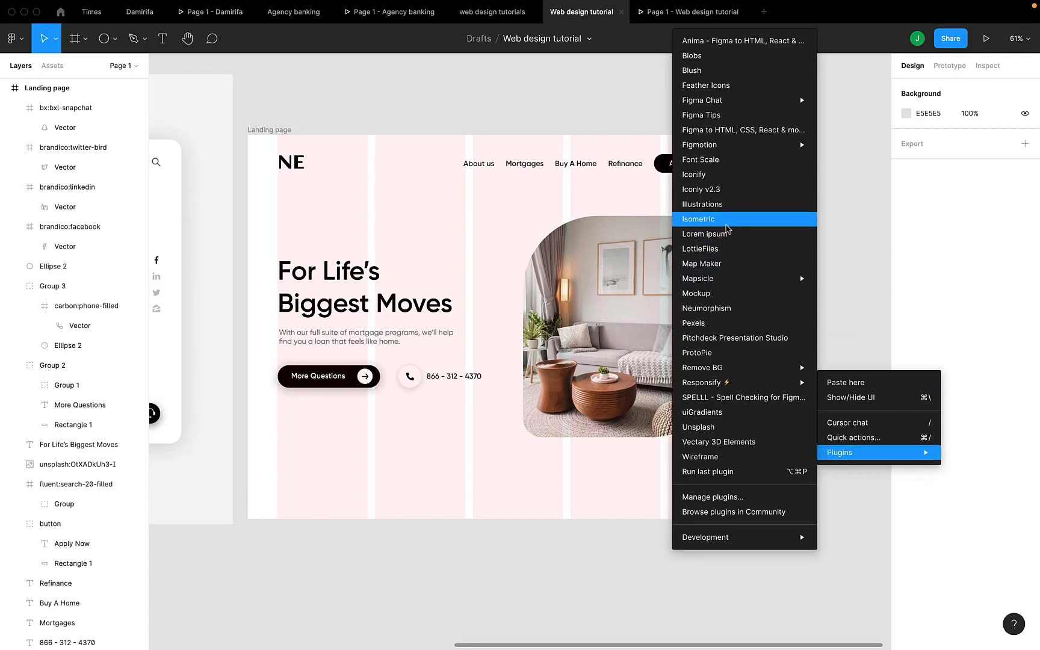
click(722, 174)
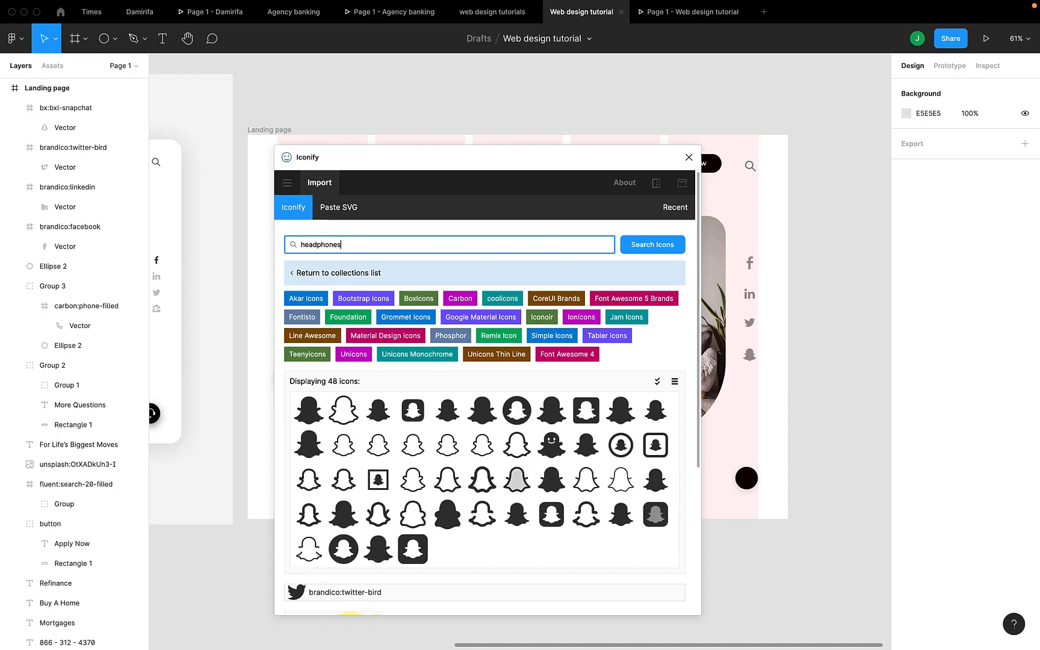
key(Return)
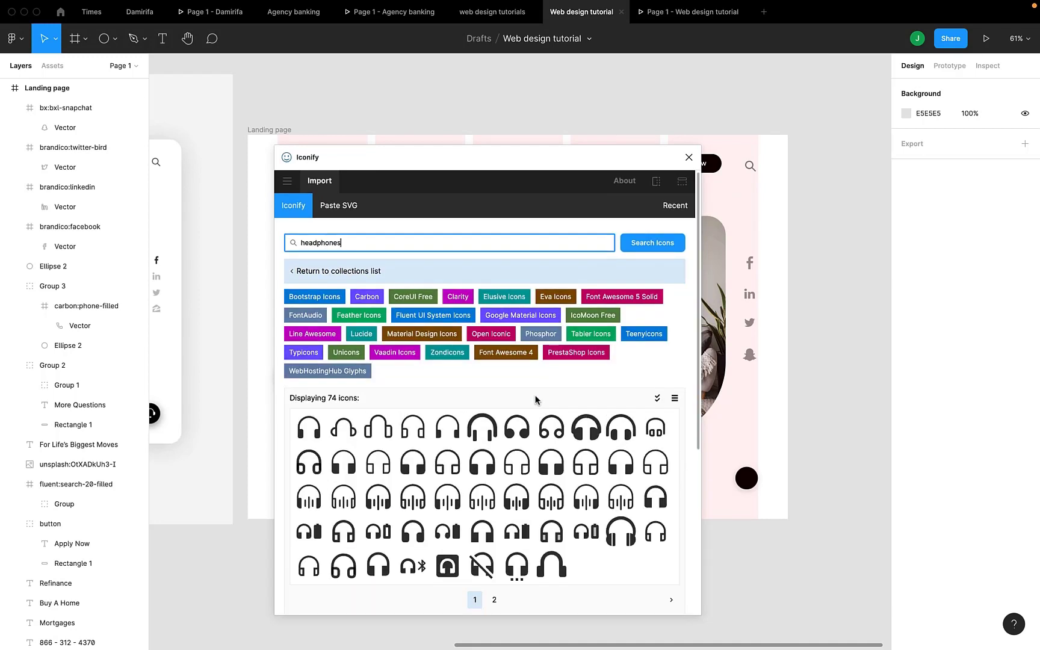
Place the headset icon from the second results page onto the canvas.
scroll(535, 400, down, 1)
scroll(534, 400, up, 1)
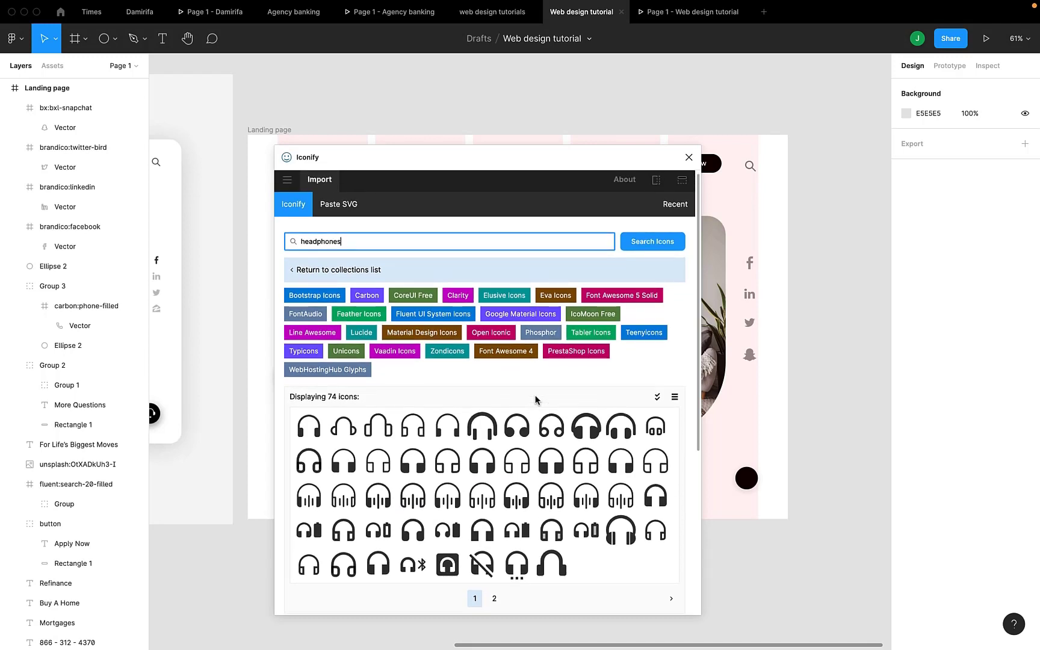
scroll(535, 400, down, 1)
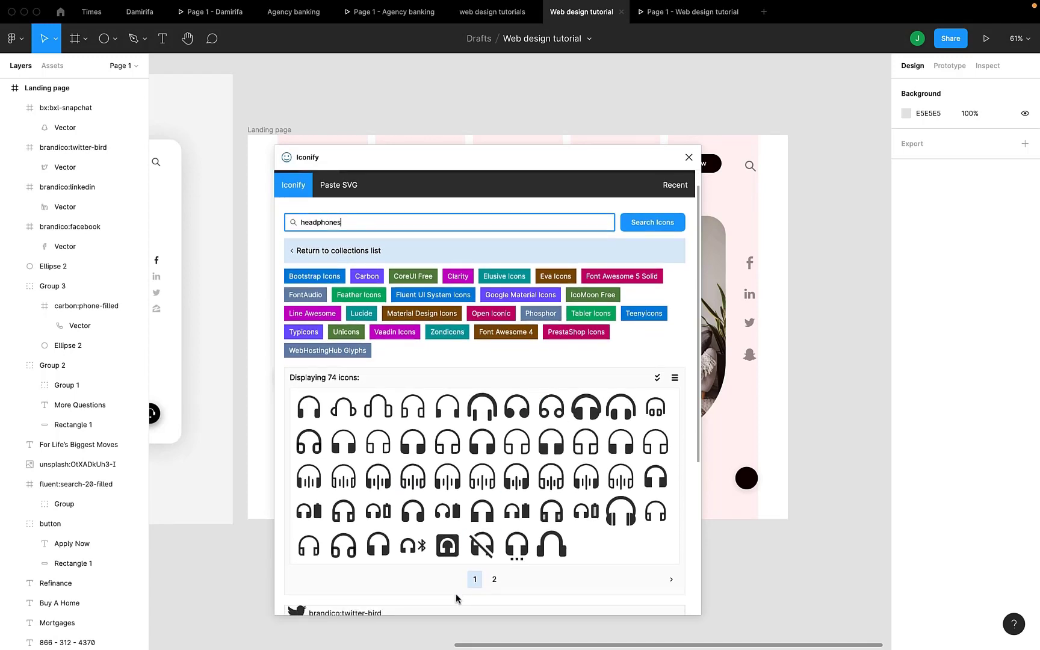
click(495, 580)
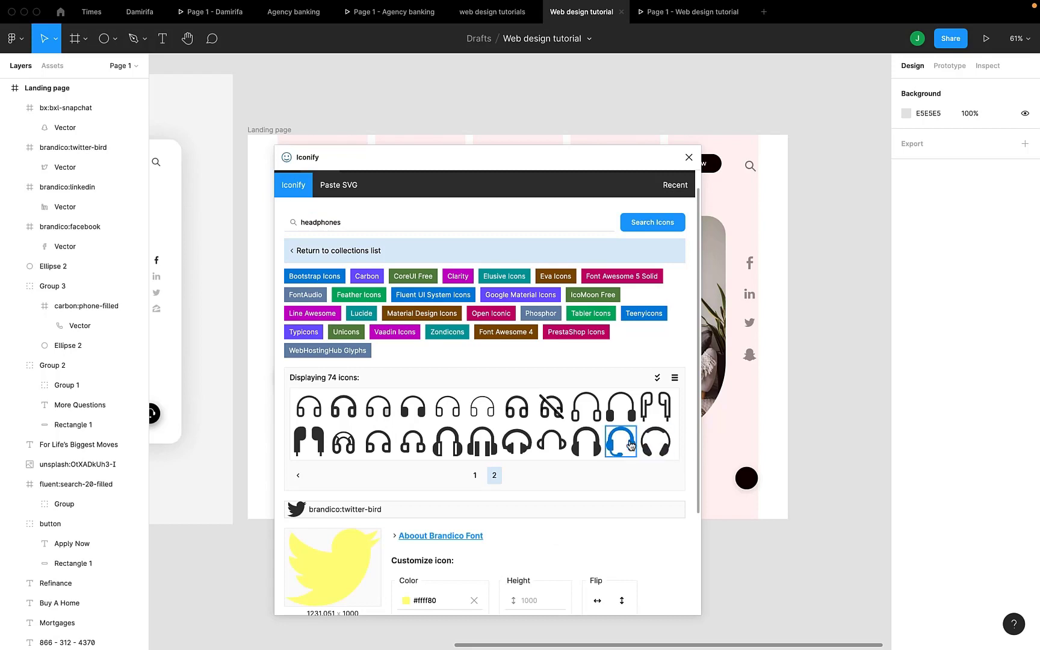
drag(630, 445, 719, 453)
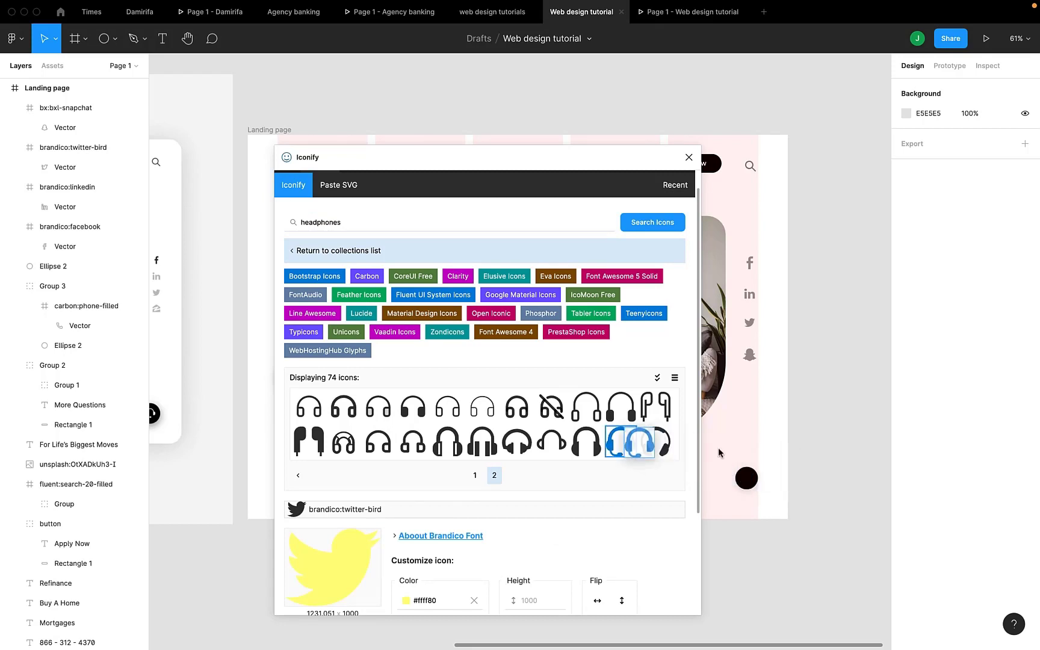
click(688, 157)
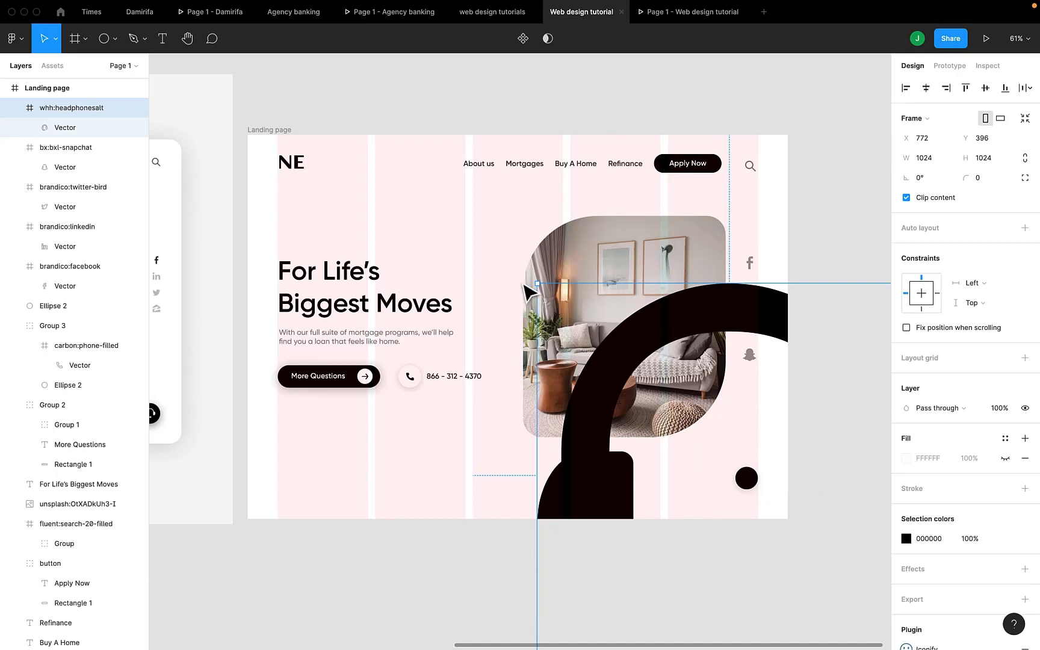
Make the headset icon white (FFFFFF) and shrink it to about 92 px.
drag(540, 283, 678, 427)
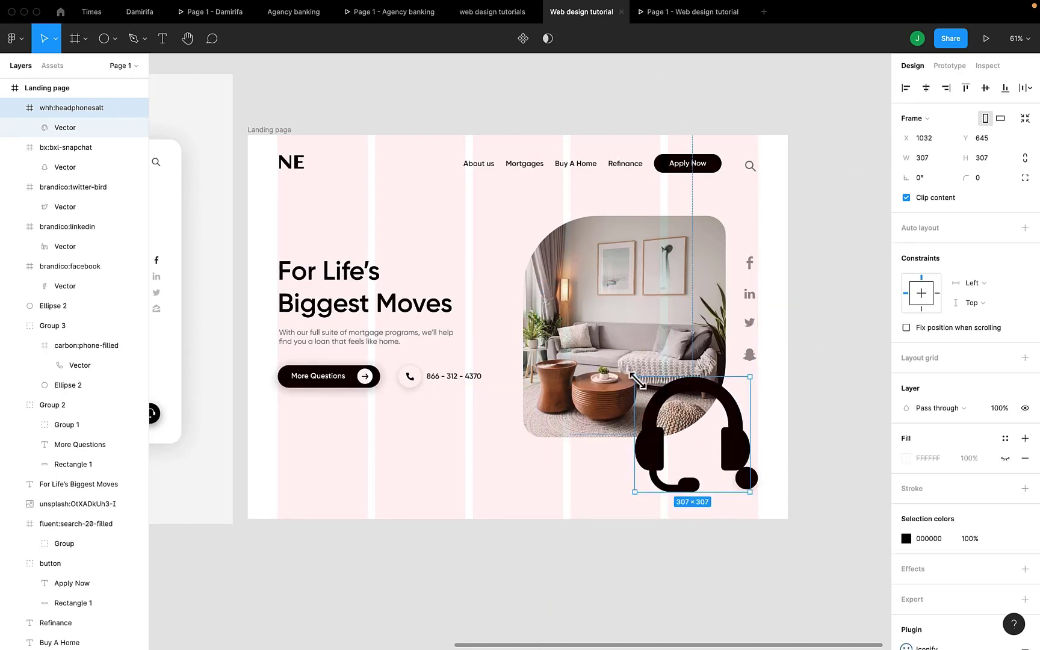
click(907, 538)
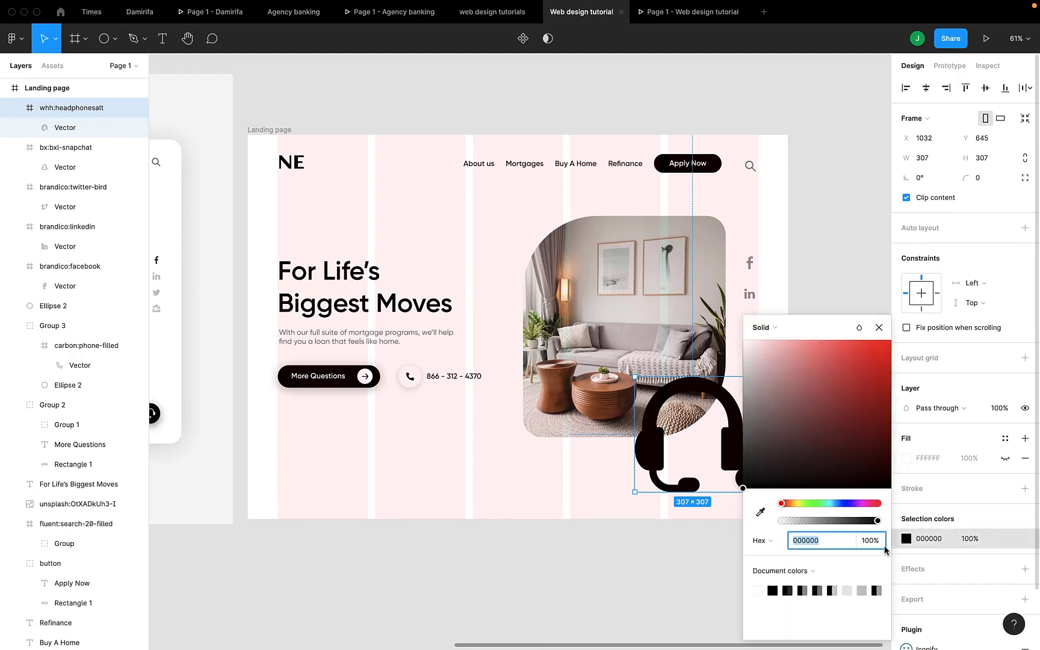
click(758, 591)
click(878, 326)
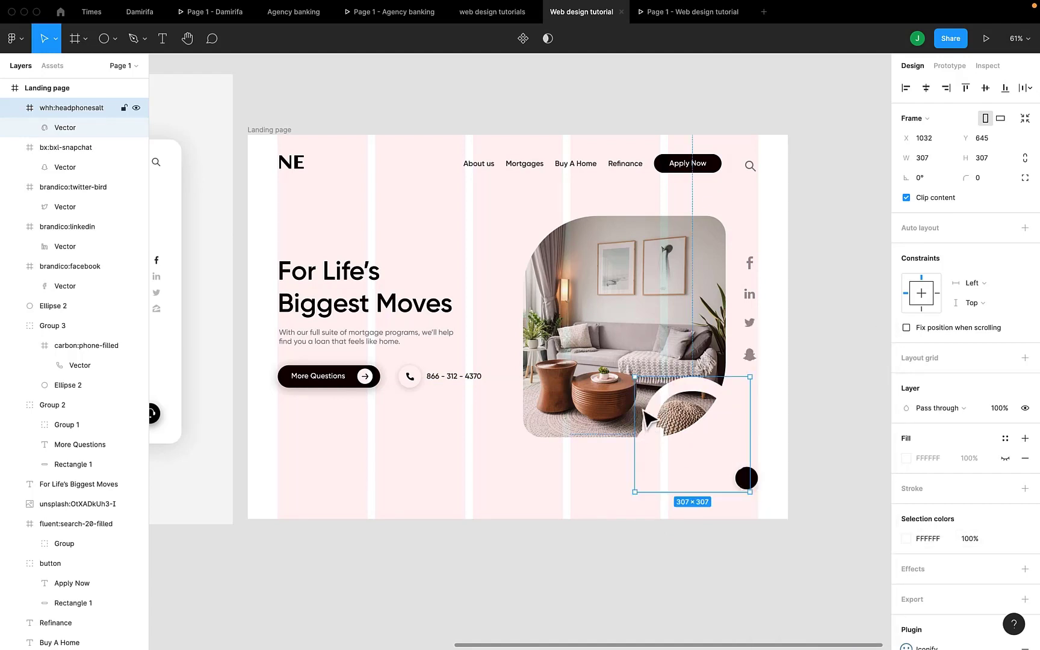
drag(632, 373, 763, 500)
Resize the headset icon to 30 × 30 with proportions locked.
scroll(737, 467, up, 5)
scroll(739, 467, up, 3)
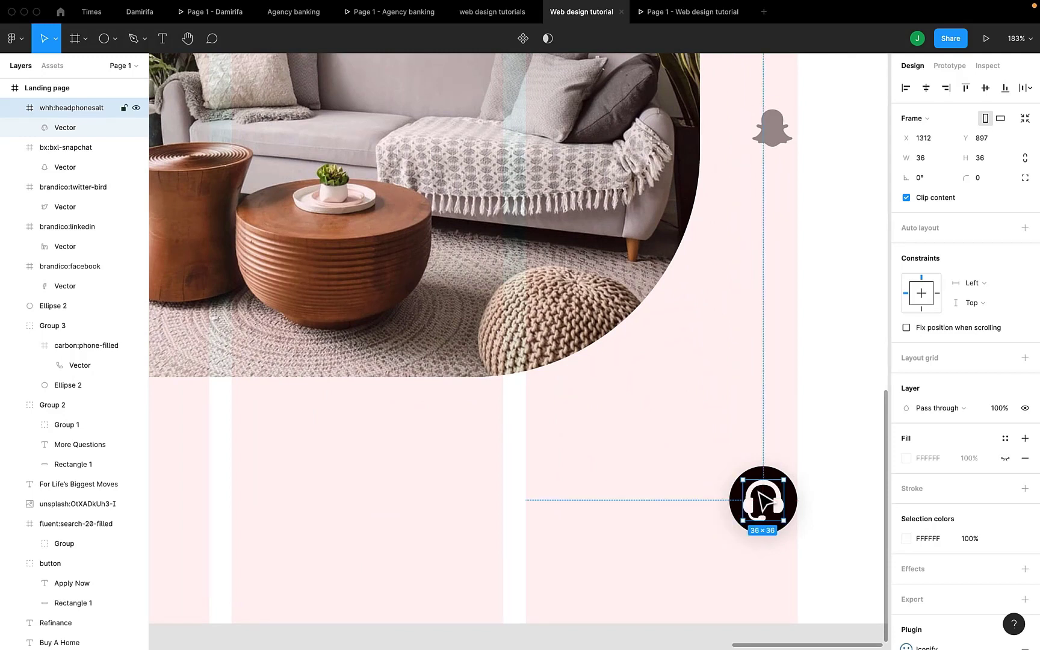
click(1025, 157)
click(981, 158)
text(32)
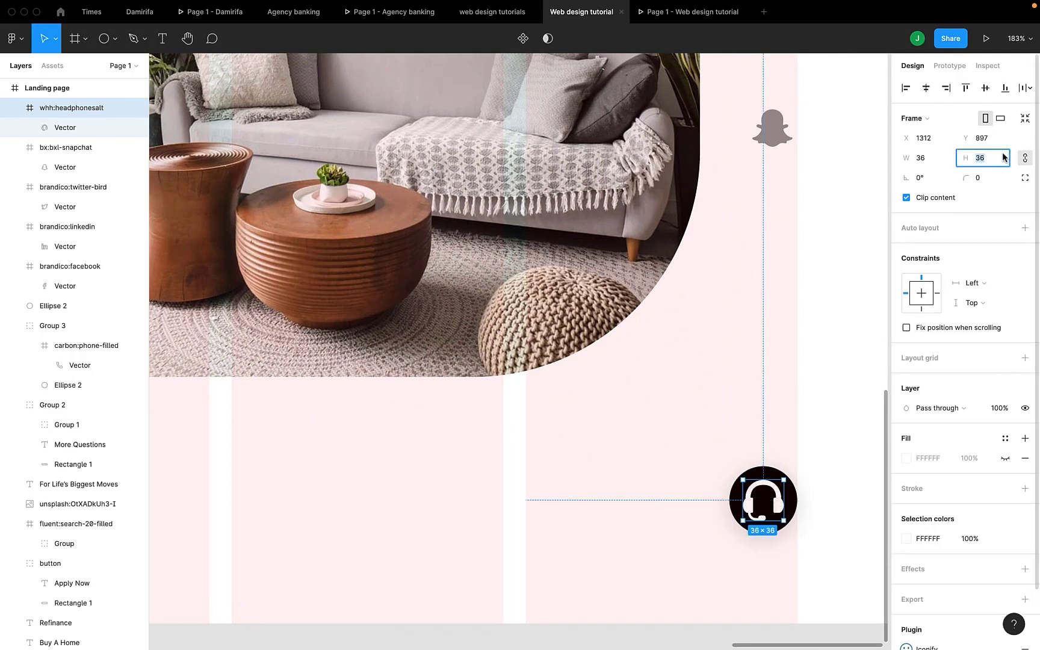
key(Return)
text(30)
key(Return)
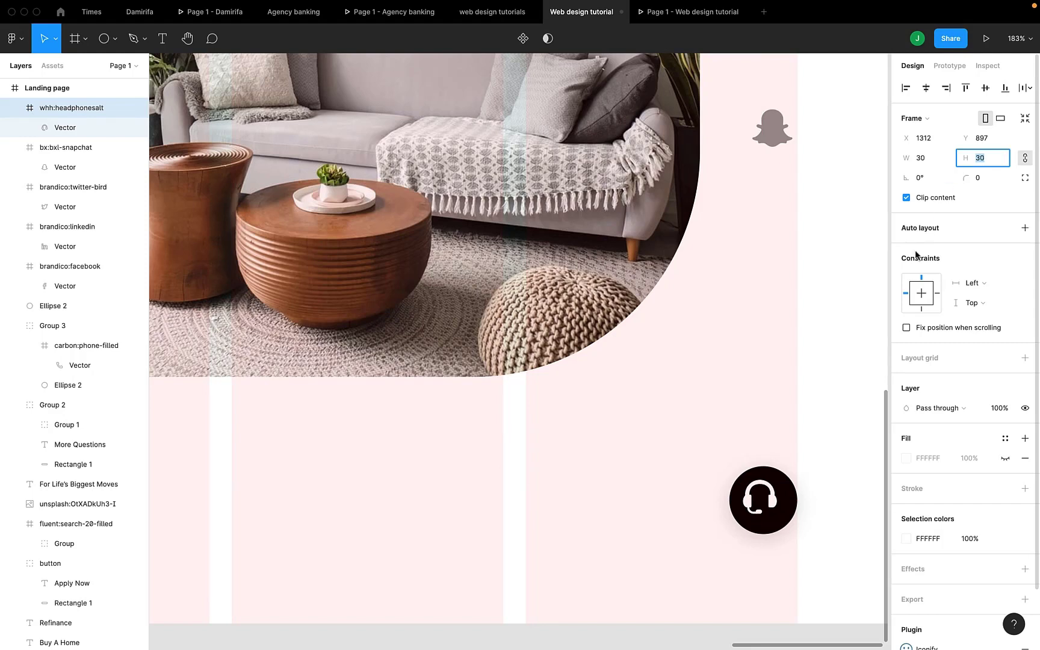
Centre the headset on the black circle and group them together.
shift+click(789, 493)
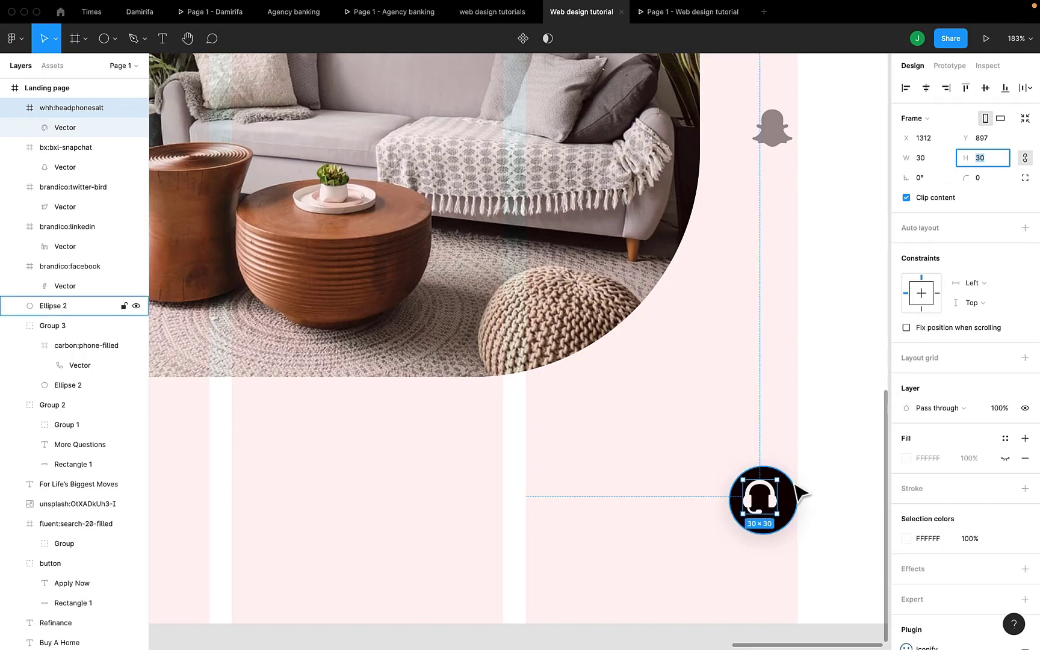
click(925, 88)
click(984, 88)
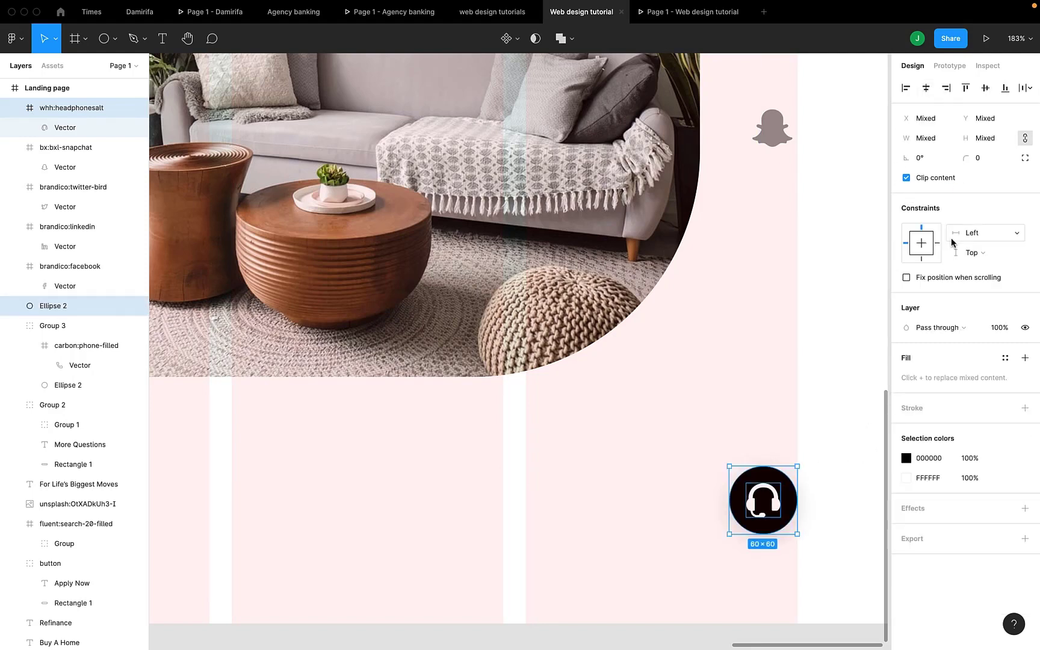
key(super+g)
scroll(727, 483, down, 5)
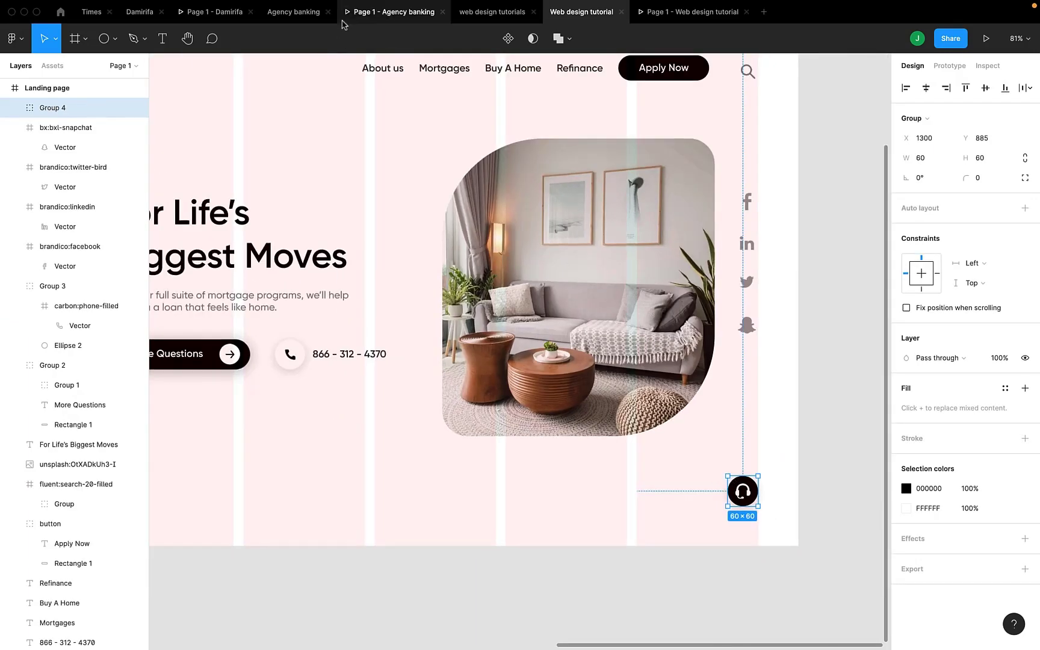
Check the support button in the prototype, then go back and bring the hero frame into view.
click(679, 13)
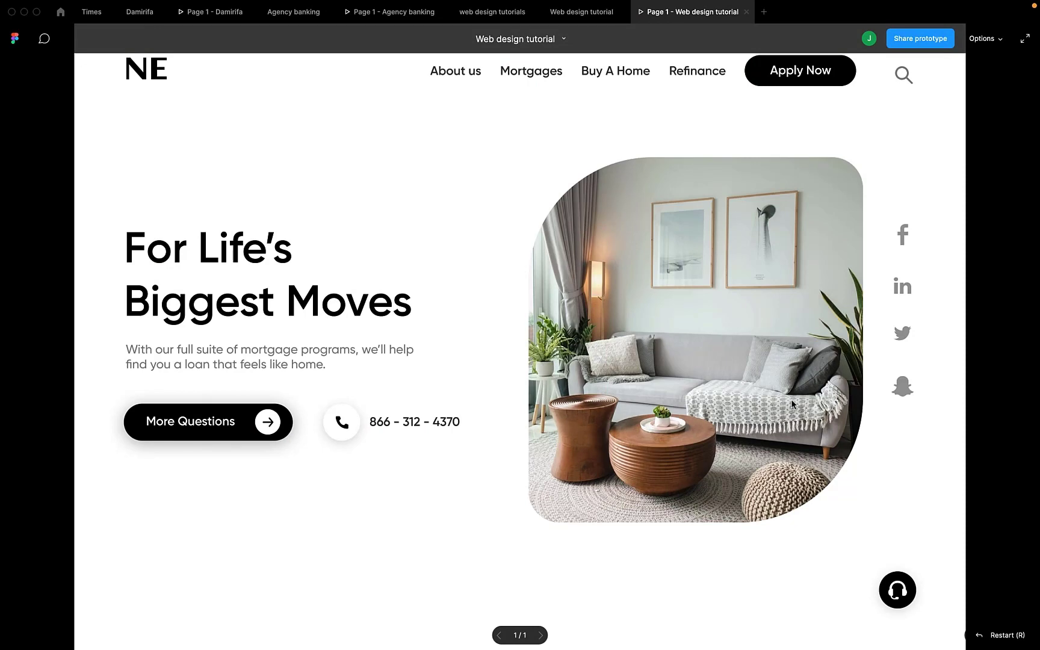
click(581, 12)
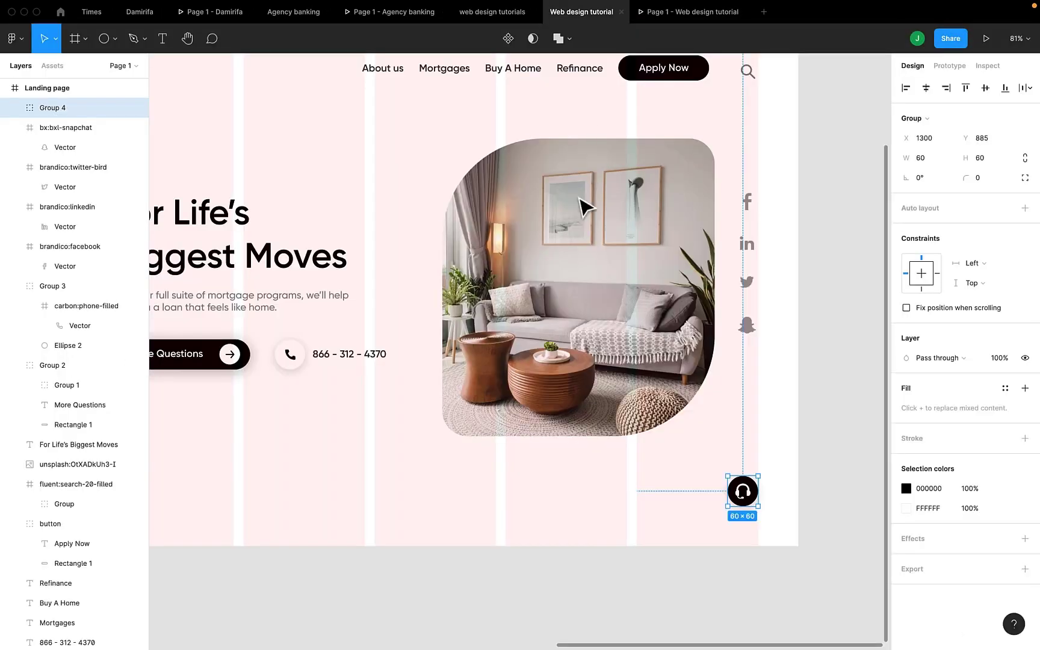
scroll(587, 253, left, 10)
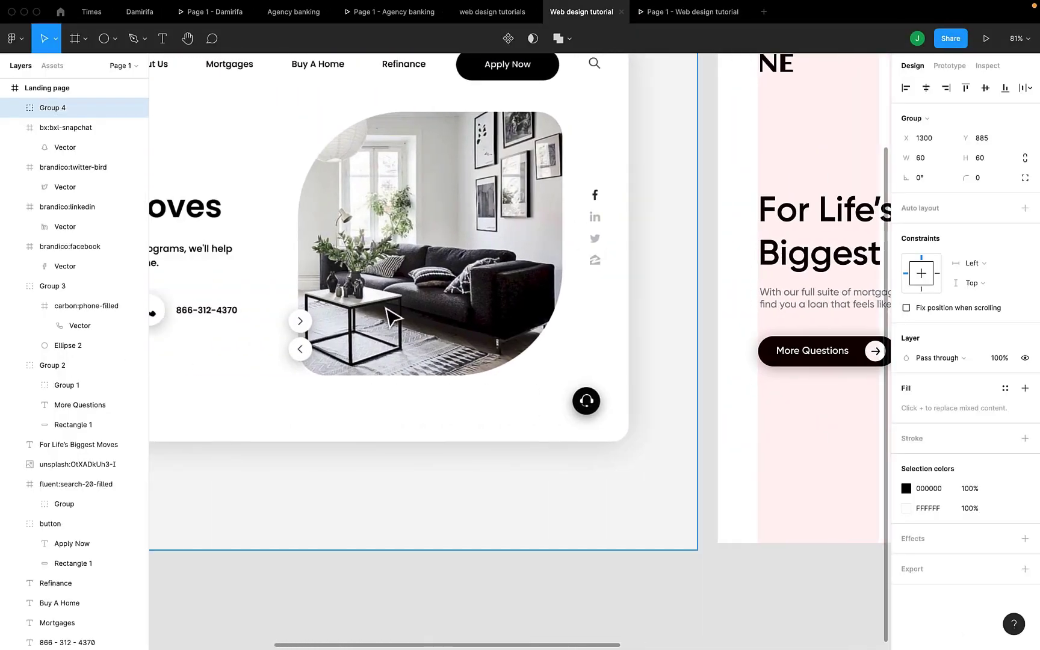
scroll(308, 370, right, 10)
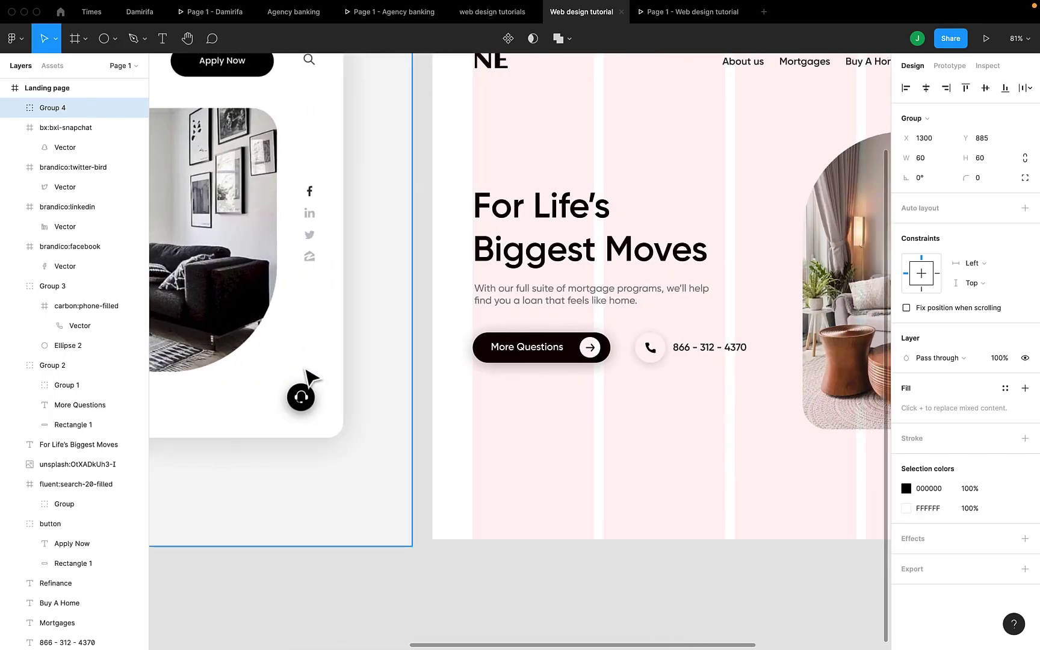
scroll(310, 374, right, 5)
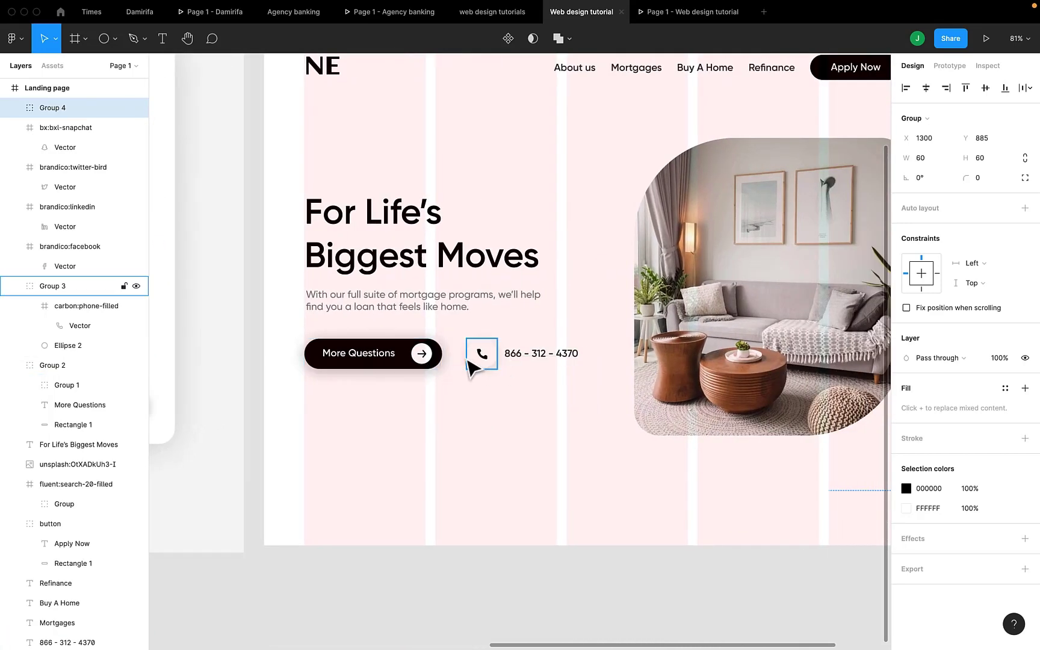
scroll(434, 374, left, 10)
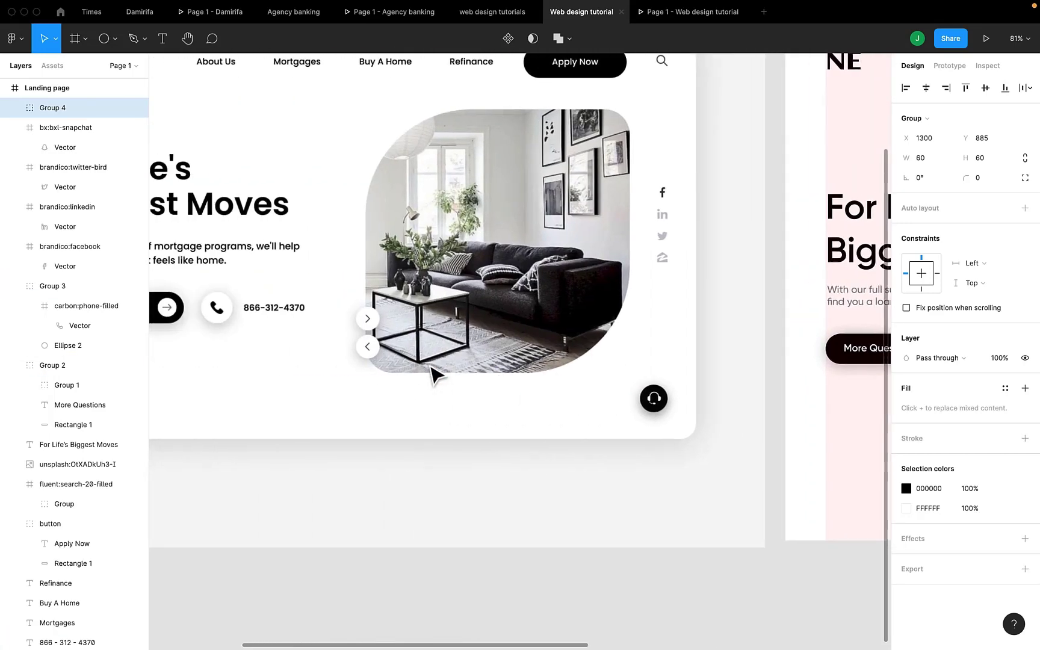
scroll(433, 373, right, 10)
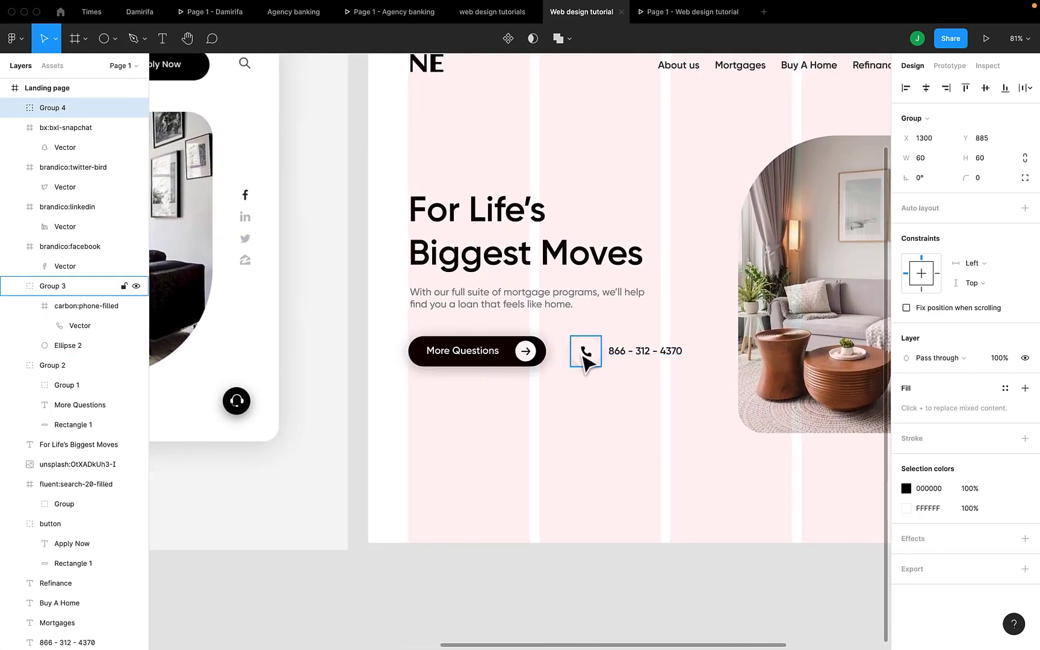
Copy the phone button onto the photo's left edge, ungroup it and delete the phone icon.
click(584, 357)
key(ctrl+d)
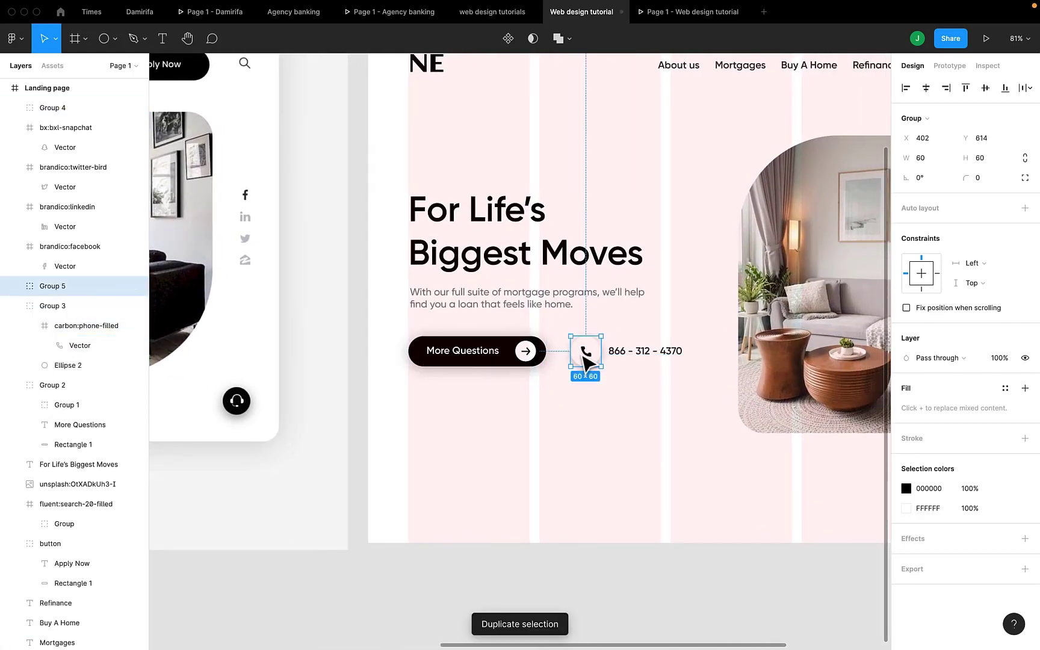
drag(582, 355, 734, 380)
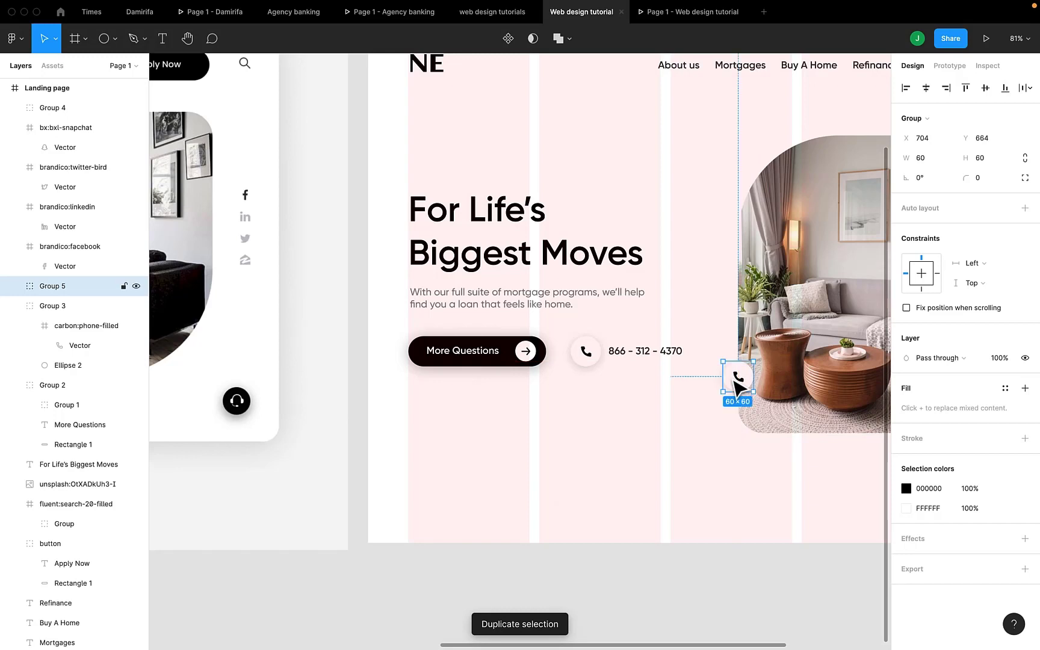
right_click(735, 384)
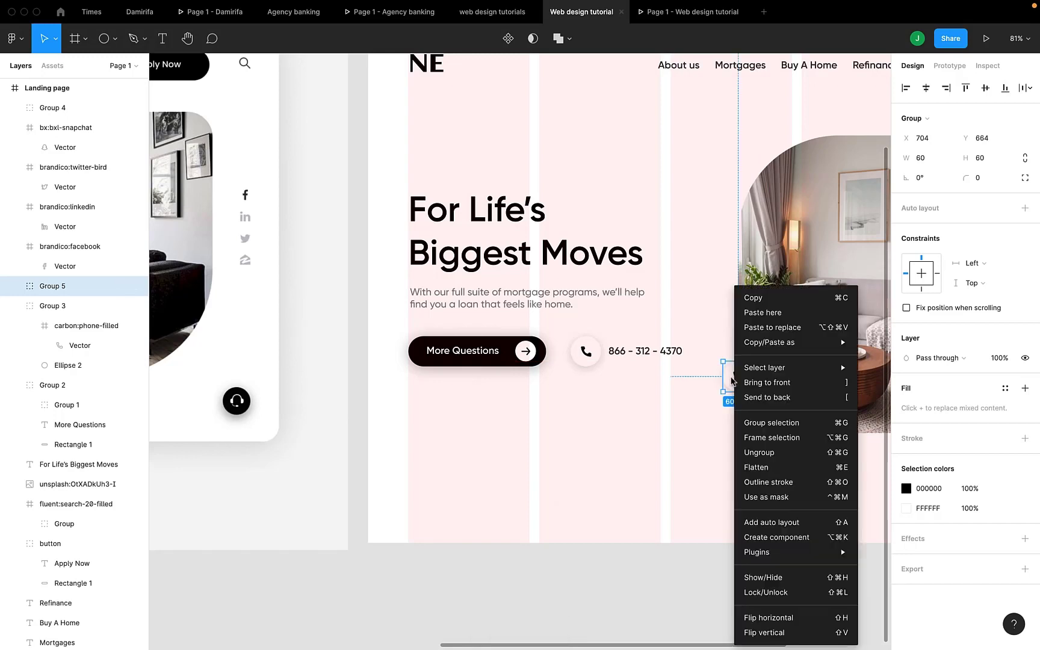
click(777, 452)
click(788, 396)
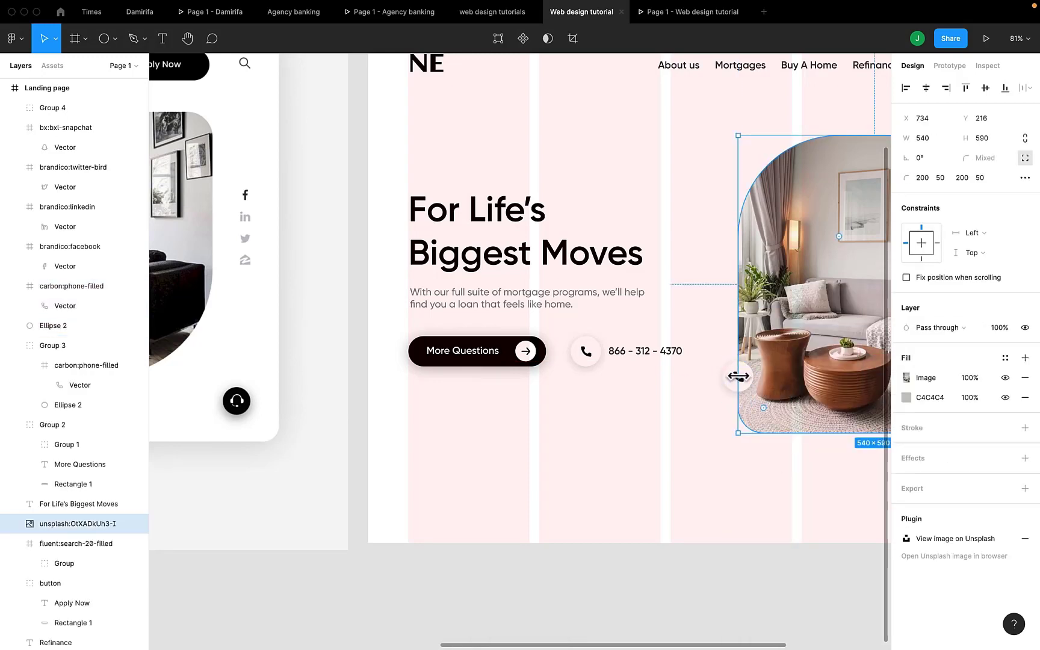
click(707, 406)
click(738, 378)
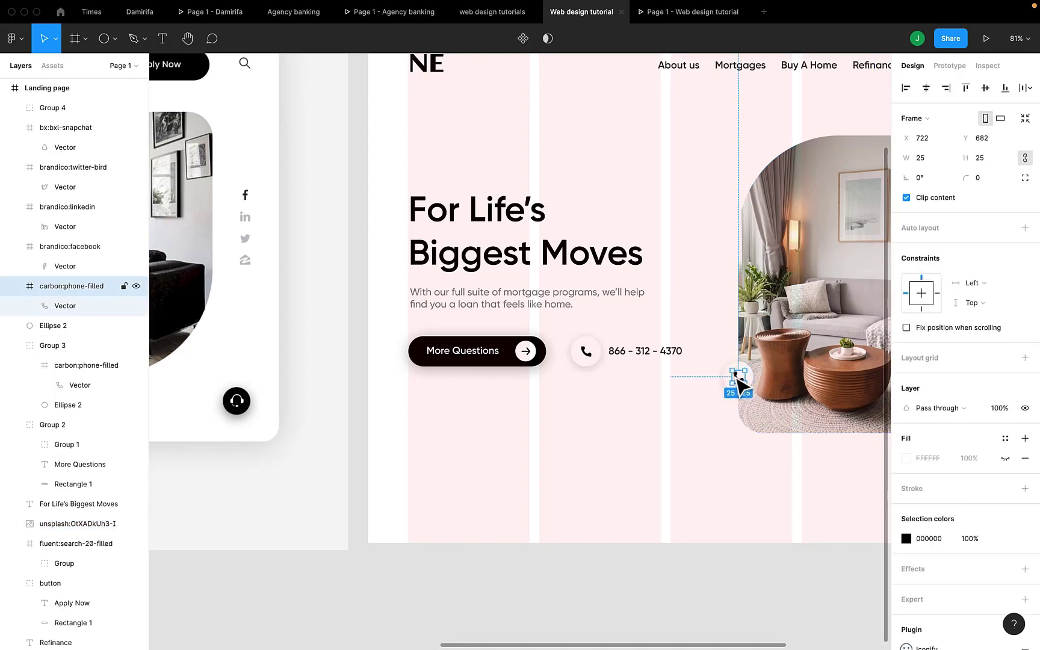
key(Delete)
Shrink the empty white circle slightly and check it in the prototype preview.
scroll(738, 377, up, 5)
scroll(674, 416, right, 3)
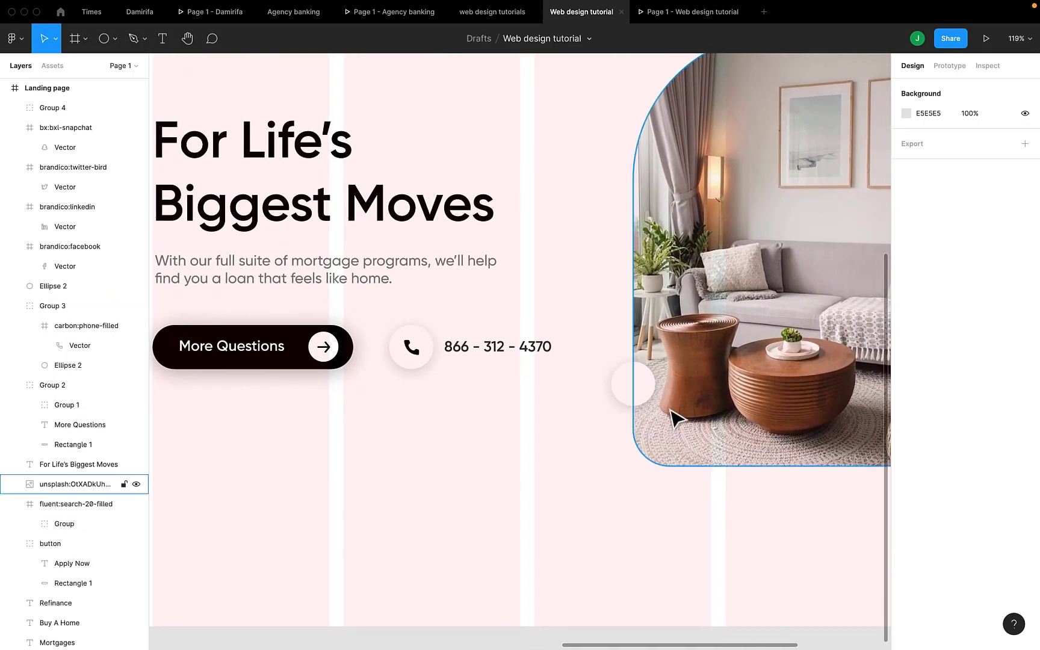
click(634, 380)
click(940, 139)
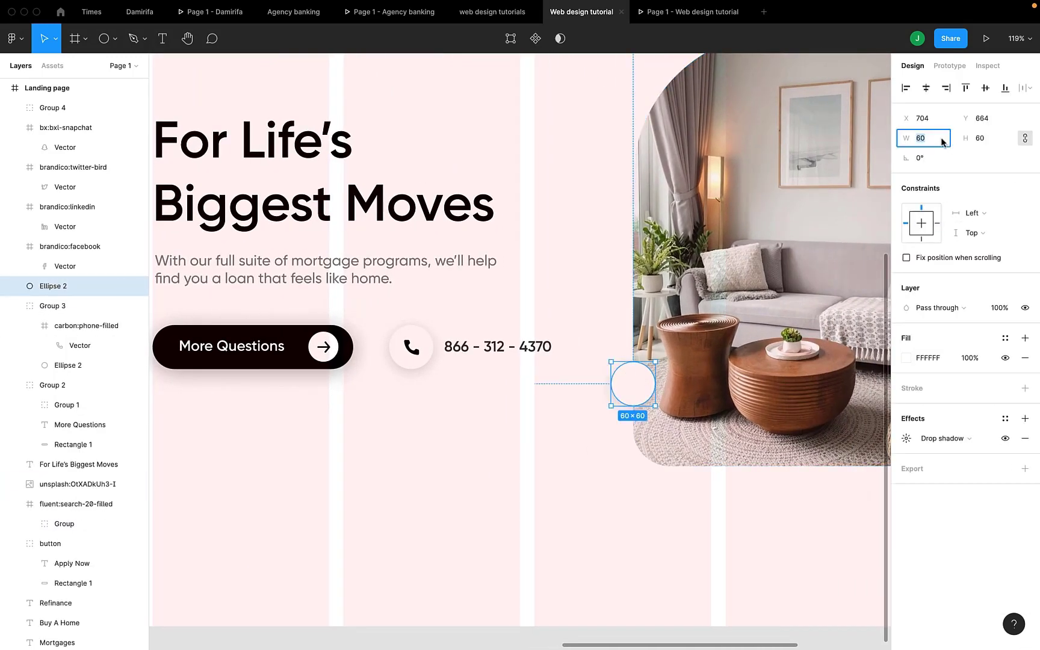
key(Down)
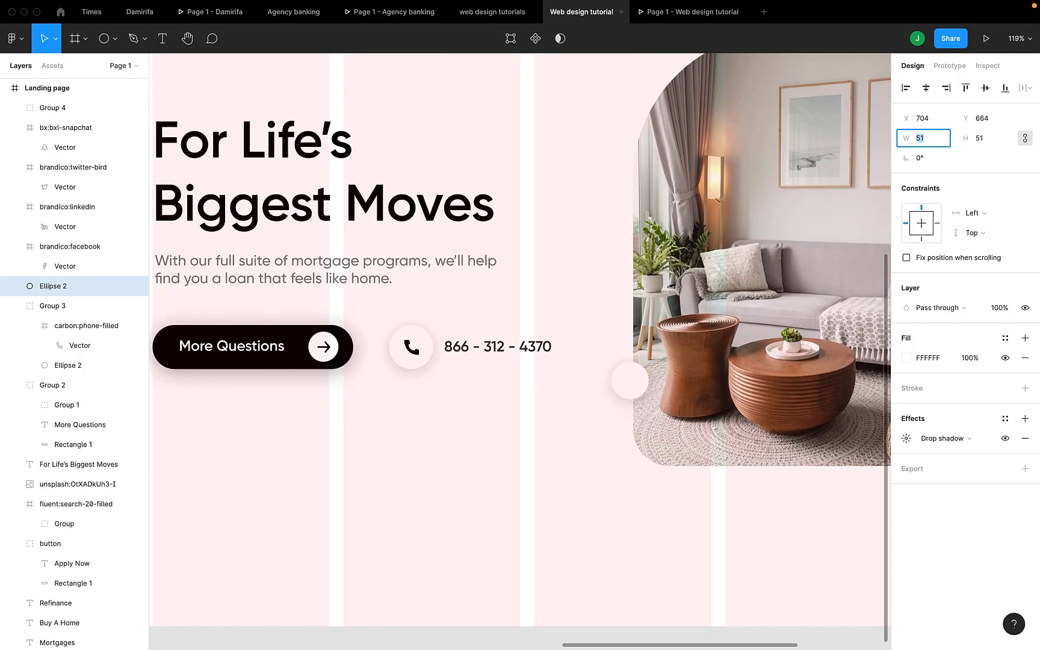
click(693, 12)
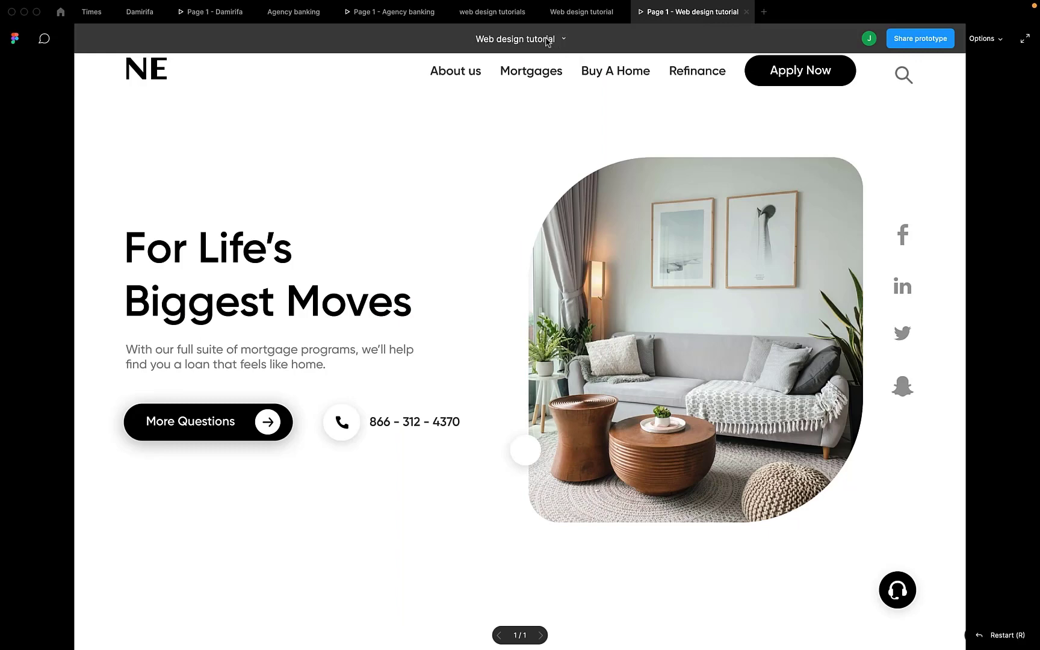
click(573, 21)
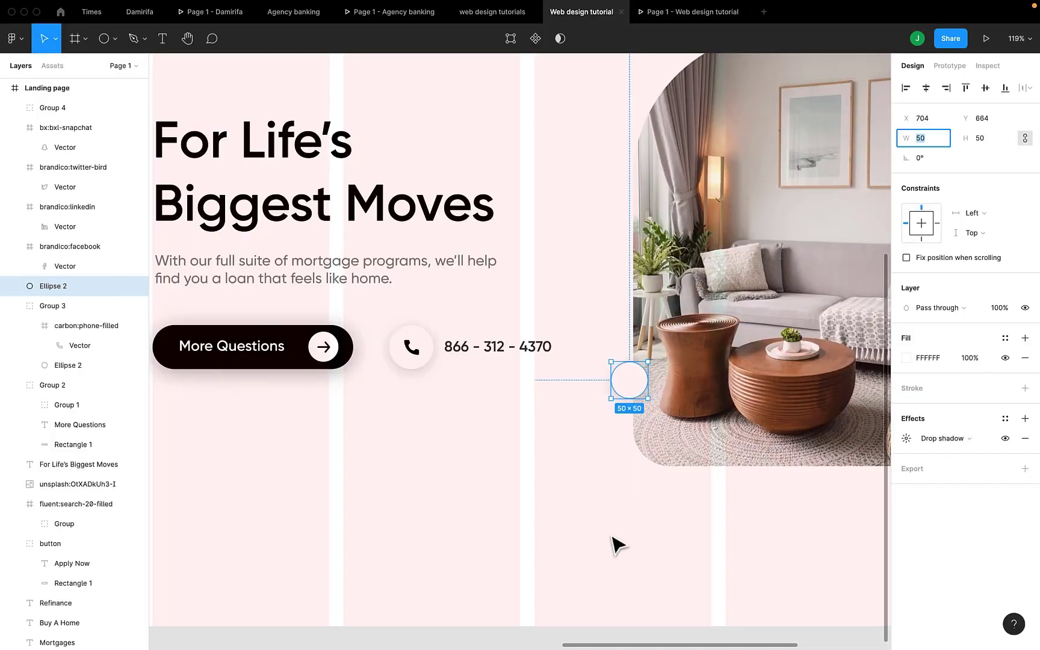
scroll(613, 544, down, 2)
scroll(612, 543, down, 5)
scroll(612, 543, left, 5)
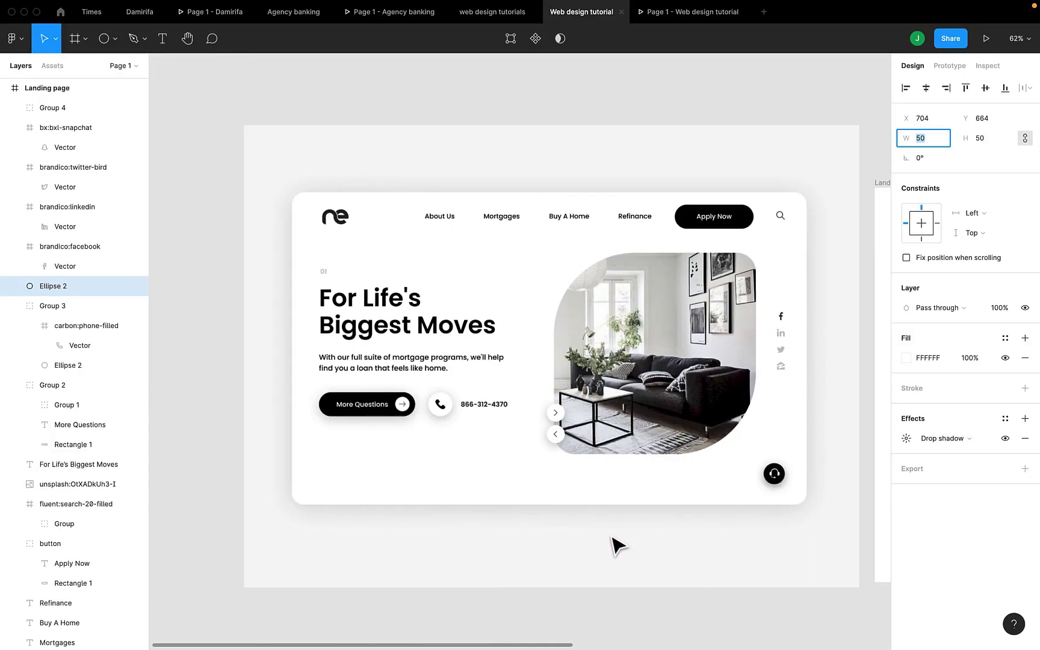
scroll(613, 543, right, 8)
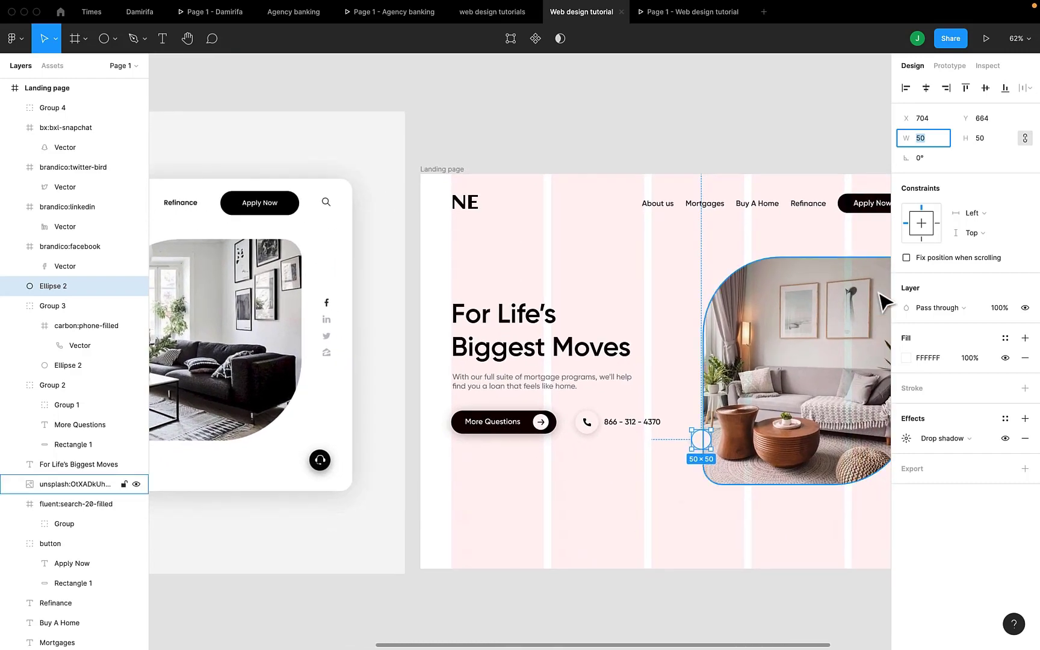
Resize the circle to 49 and position it on the photo's left edge.
click(704, 18)
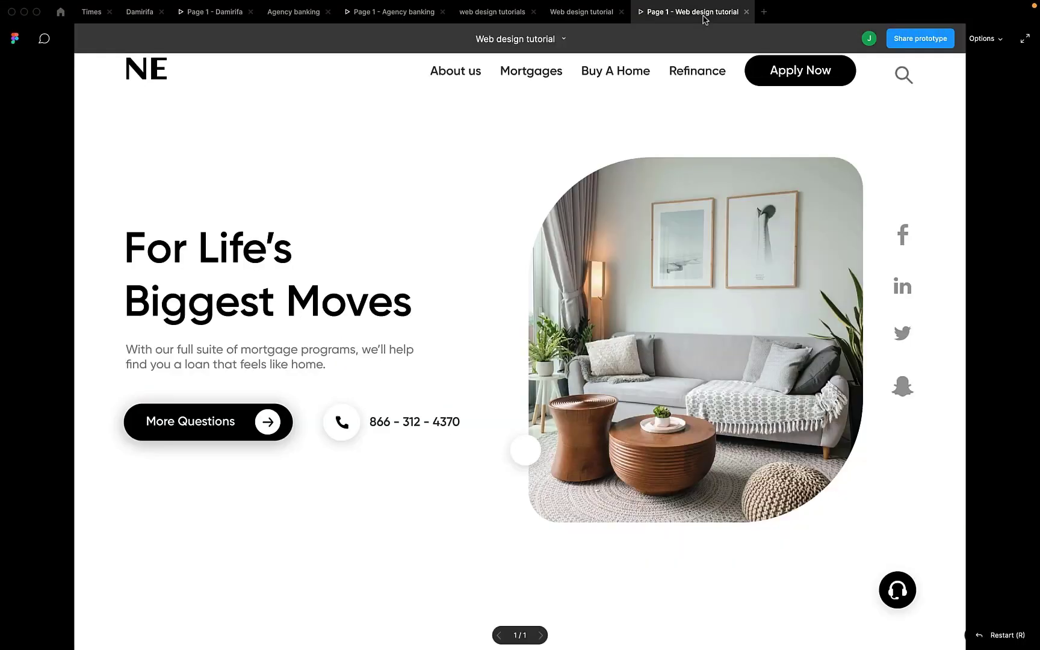
click(583, 19)
text(49)
key(Return)
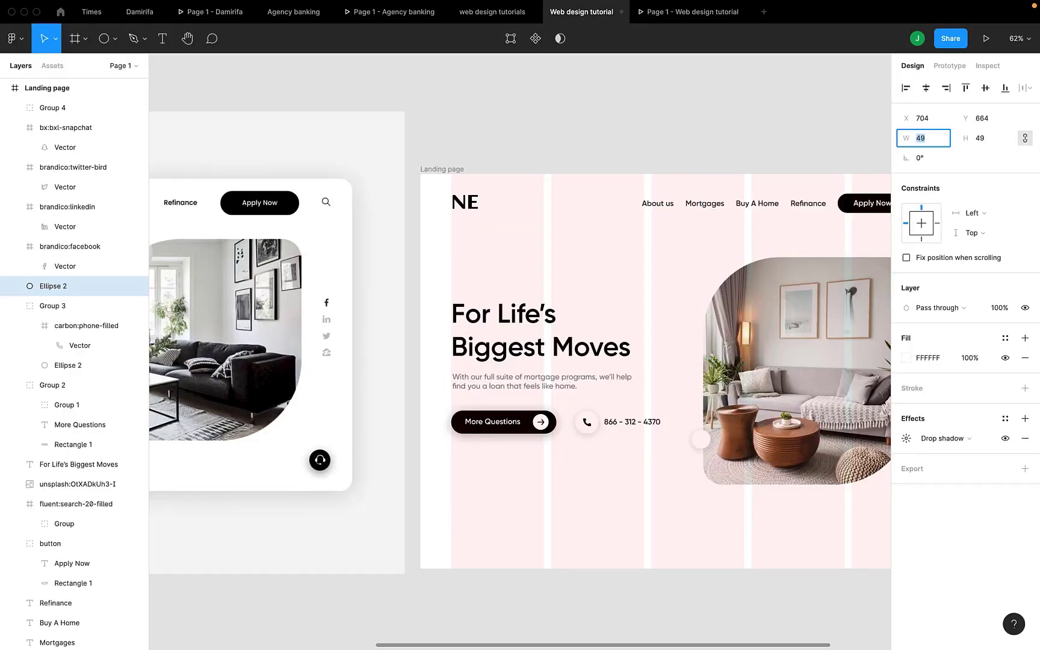
click(679, 18)
click(570, 14)
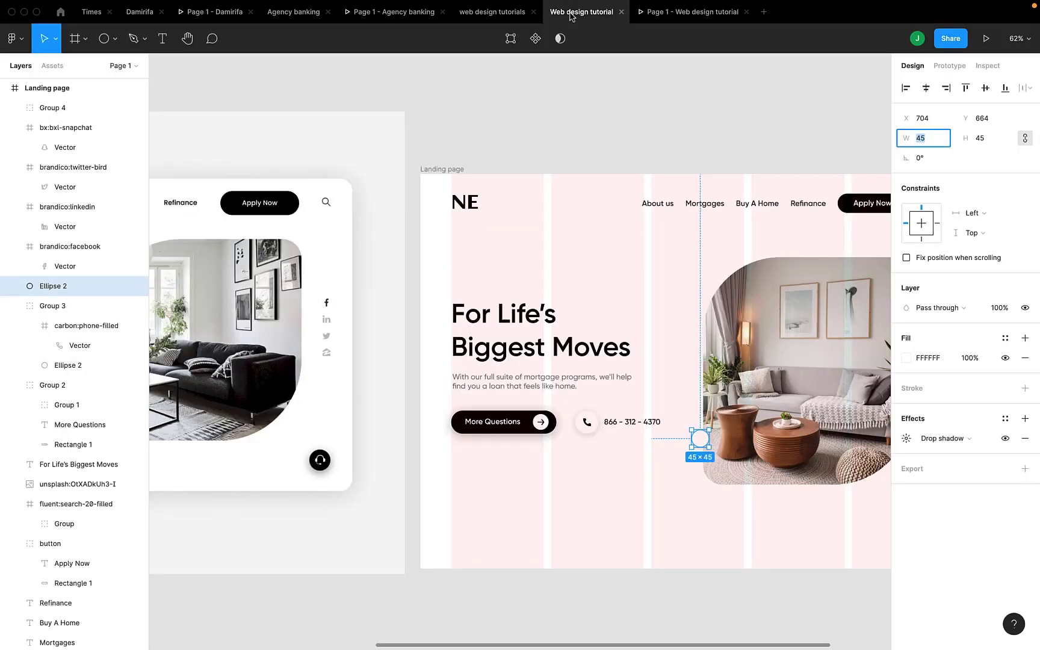
scroll(653, 364, right, 4)
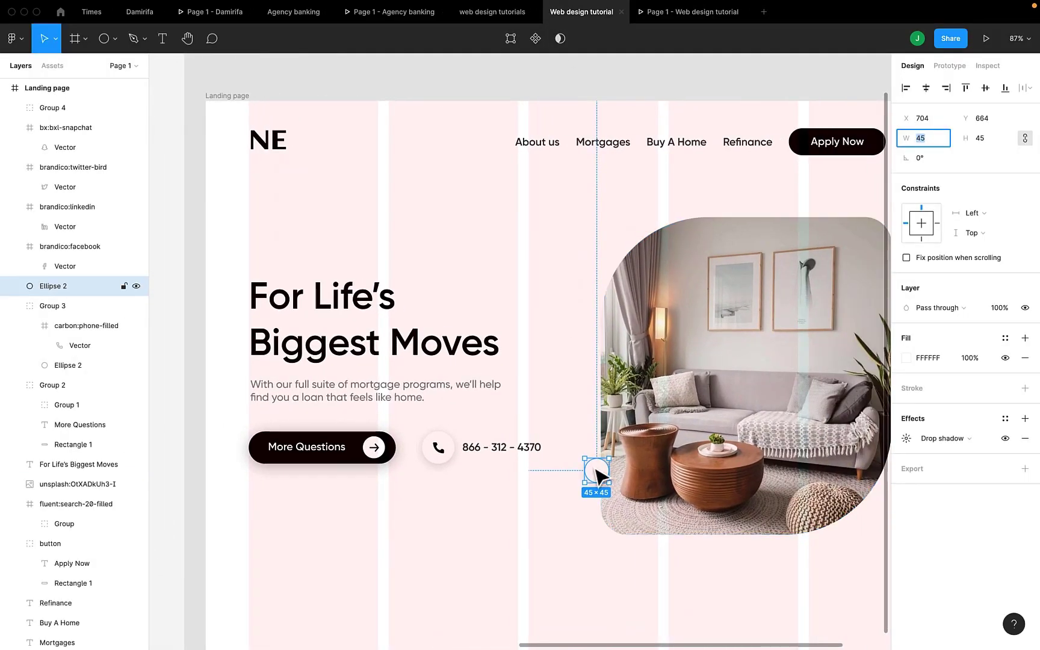
drag(602, 475, 604, 468)
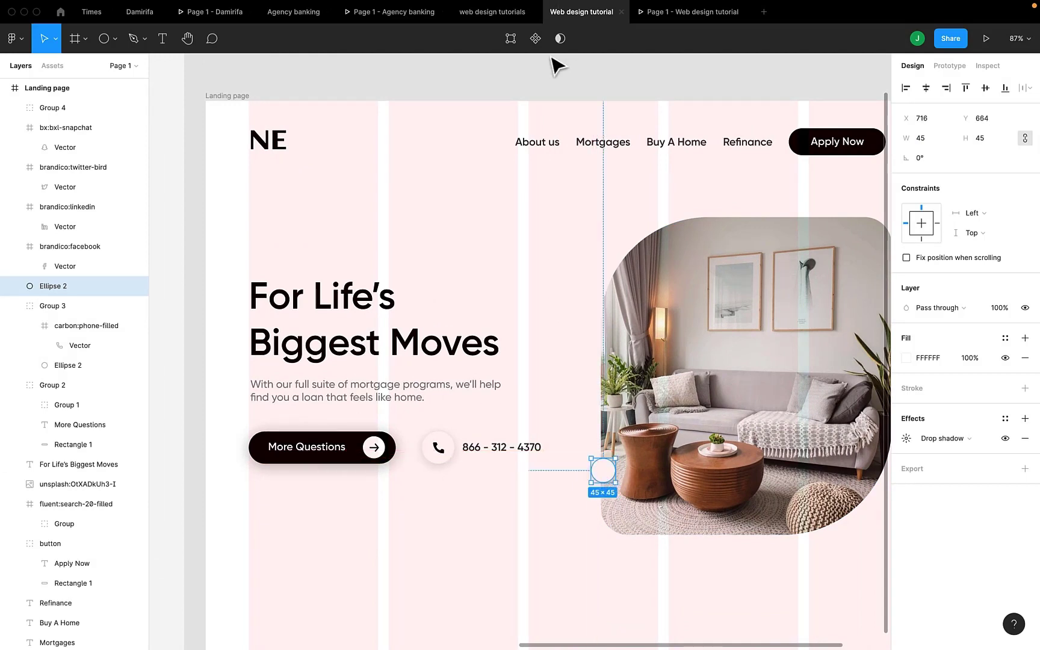
Search Iconify for 'for' and drag the eva arrow-ios-forward-outline icon onto the hero photo.
right_click(528, 86)
mouse_move(565, 162)
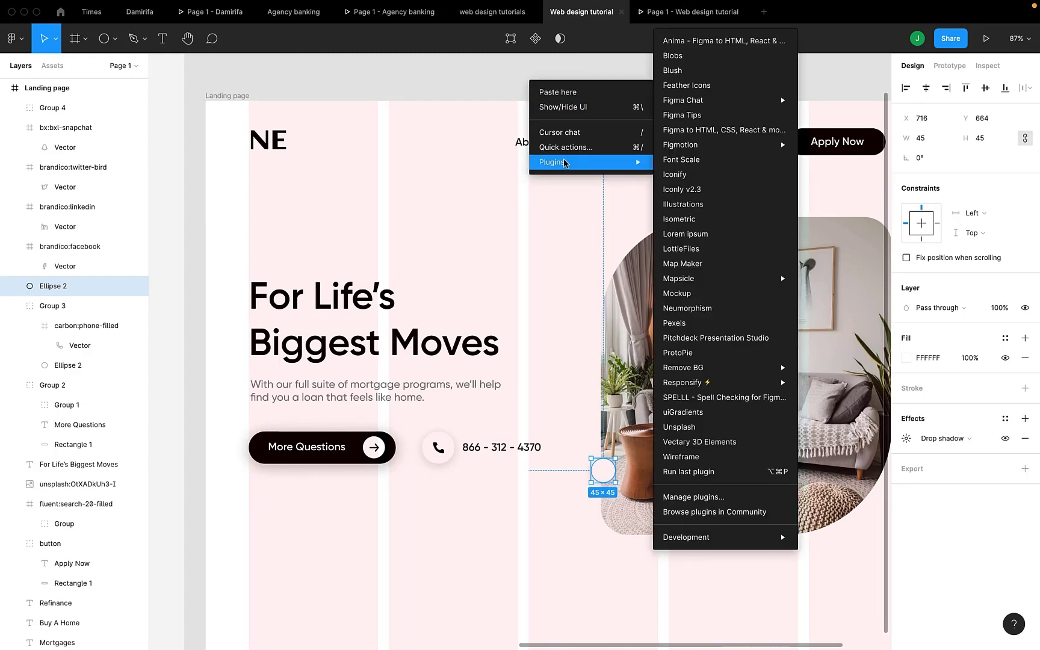
click(668, 174)
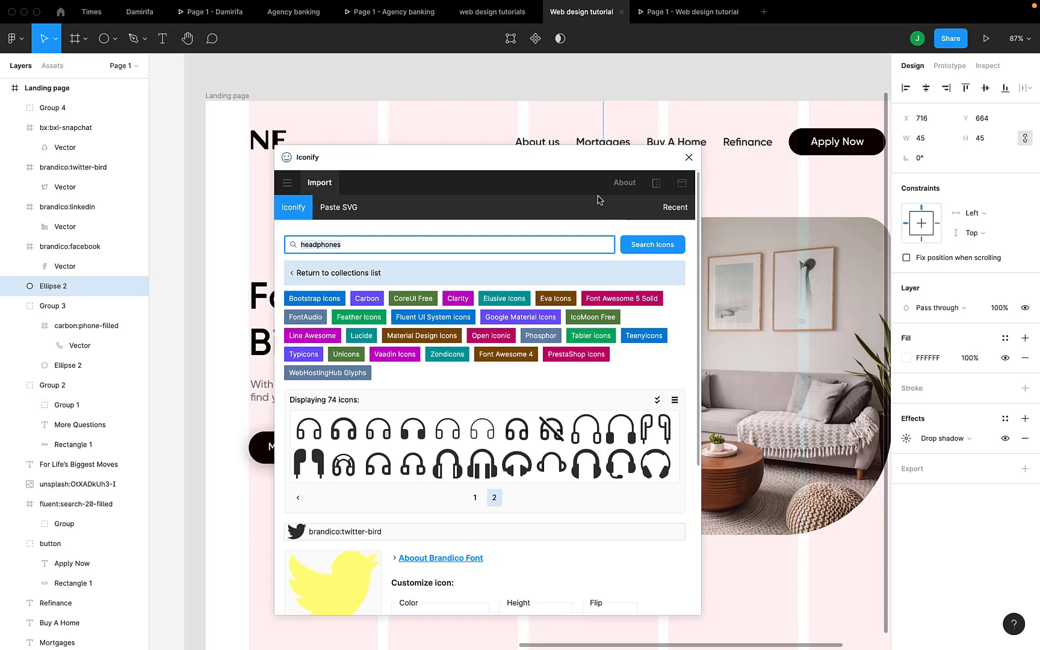
text(forward)
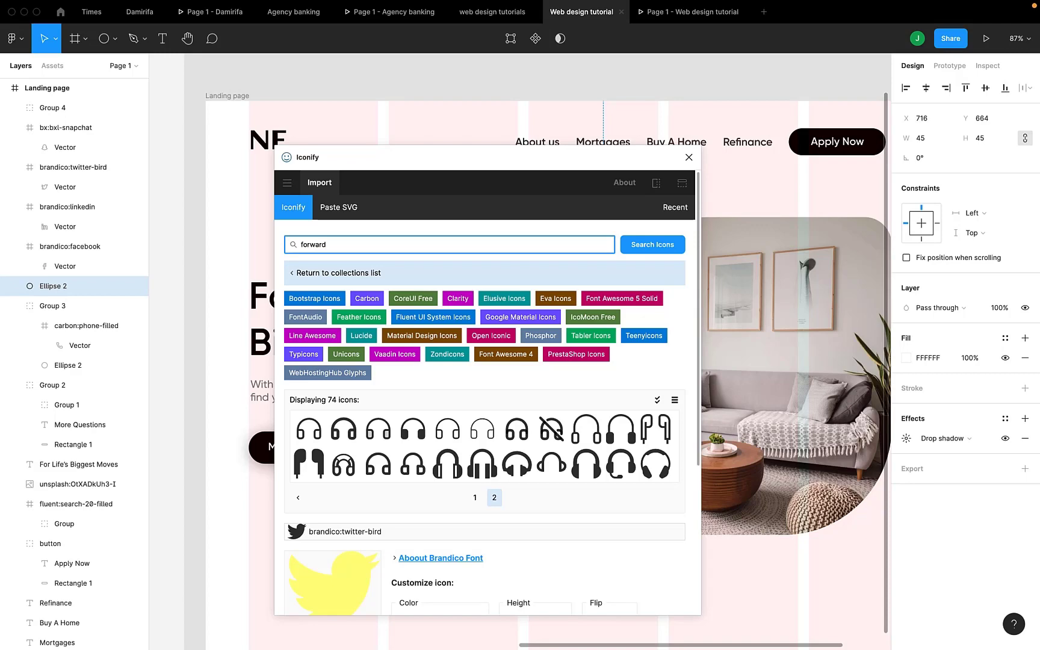
key(Return)
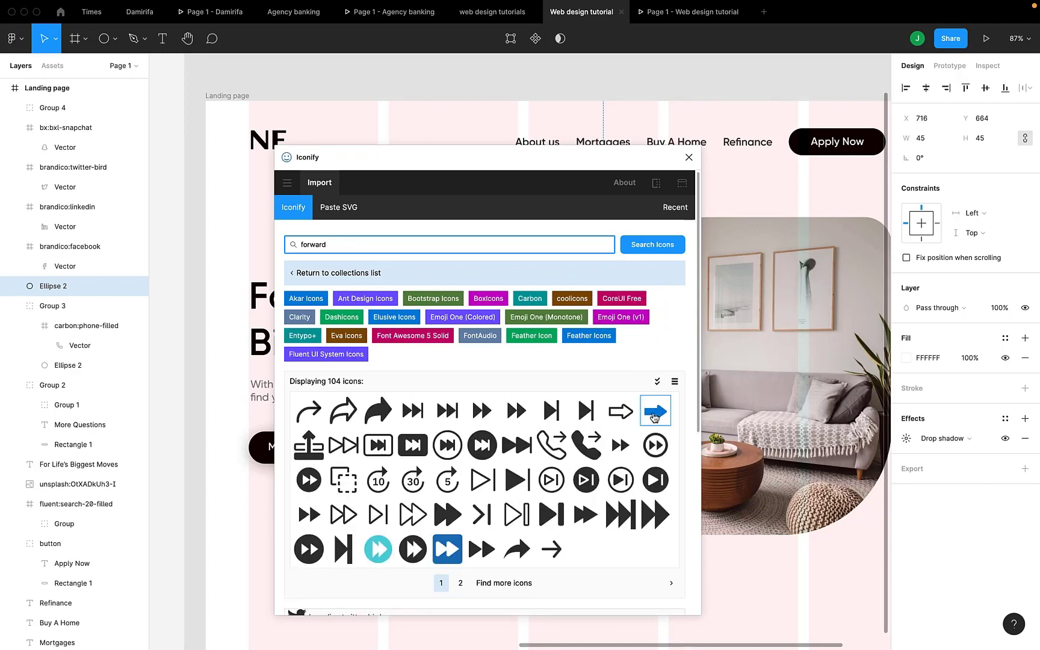
scroll(618, 480, down, 1)
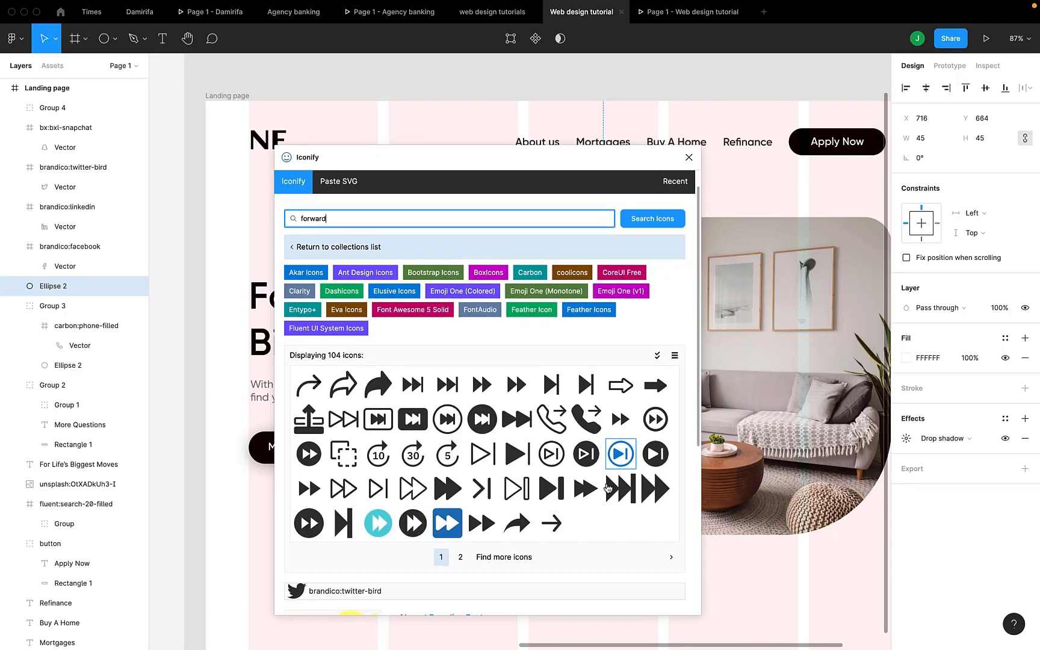
click(461, 556)
scroll(380, 482, down, 1)
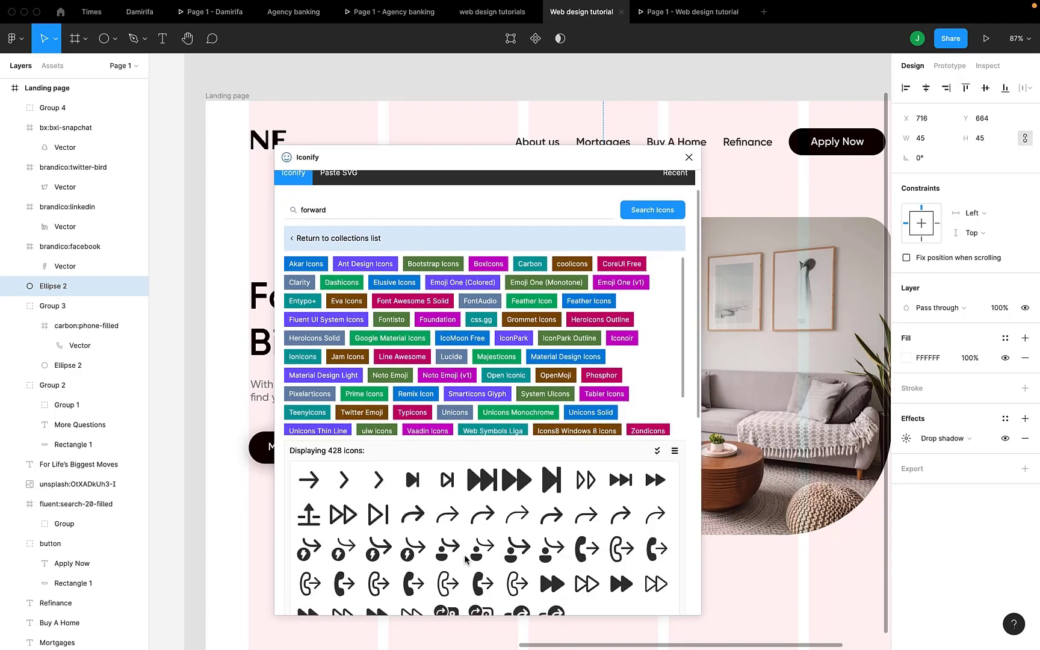
drag(373, 483, 746, 417)
Close the icon library, move the arrow onto the white circle, and centre it vertically.
click(689, 157)
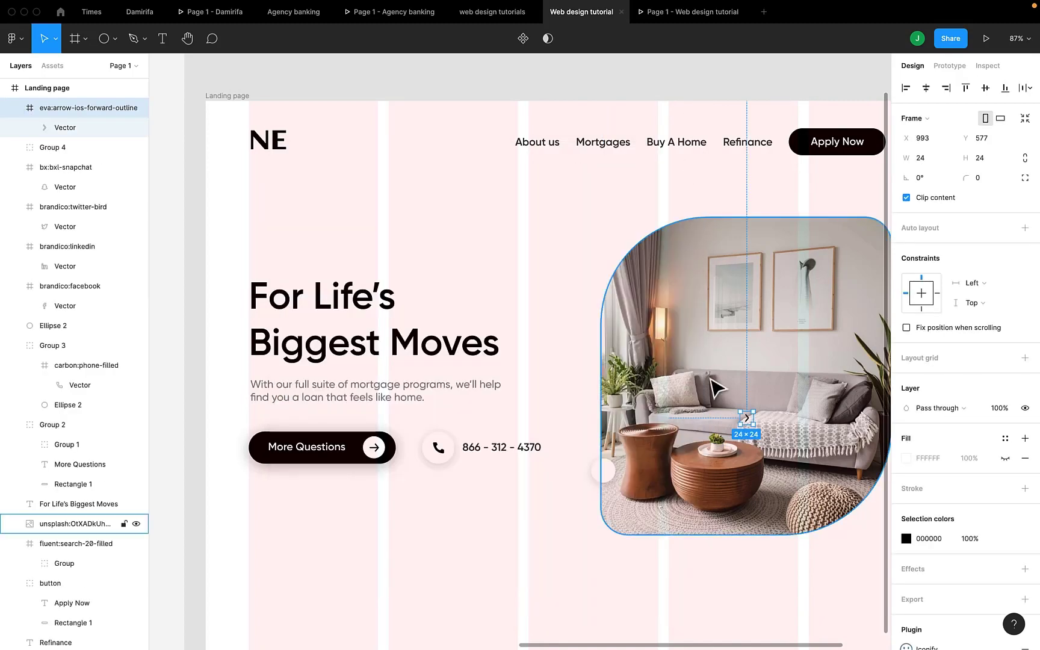
drag(750, 422, 606, 473)
scroll(607, 473, up, 5)
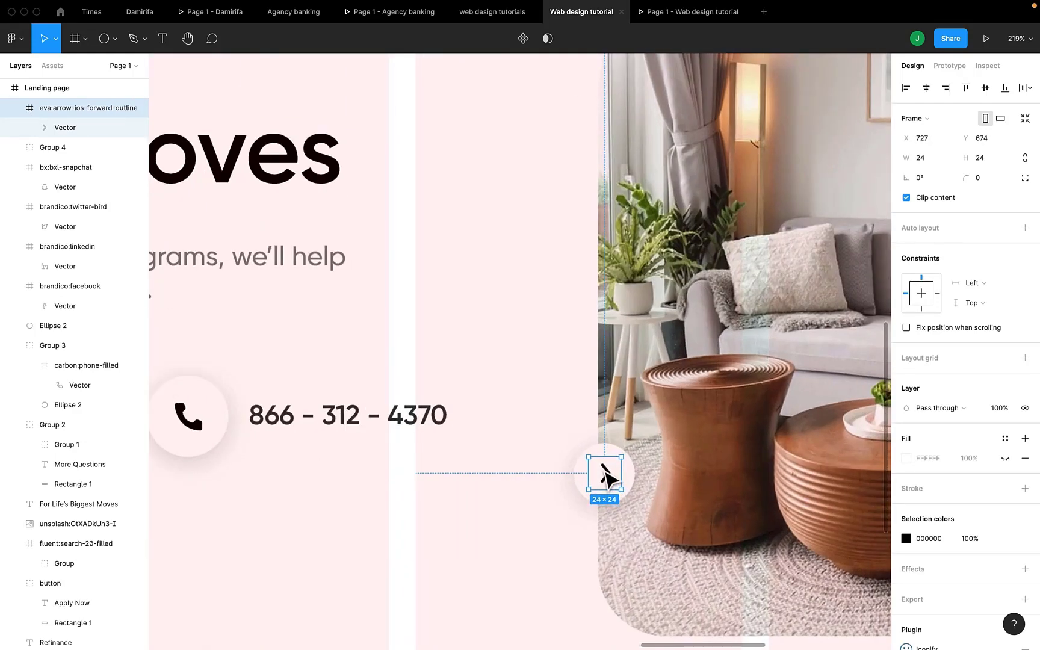
shift+click(581, 478)
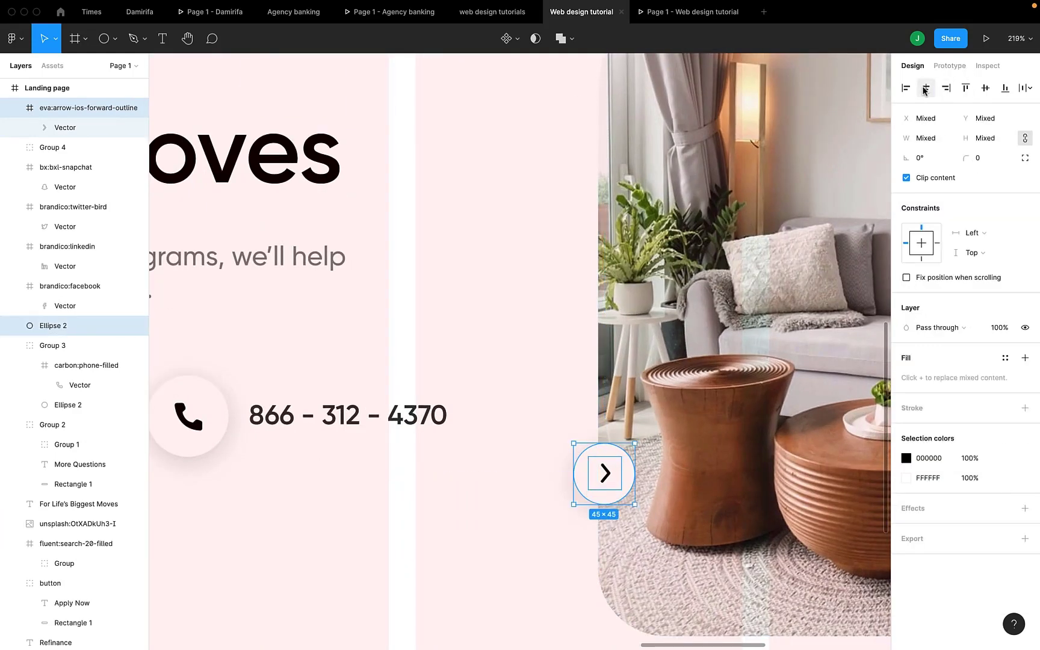
click(984, 90)
click(662, 8)
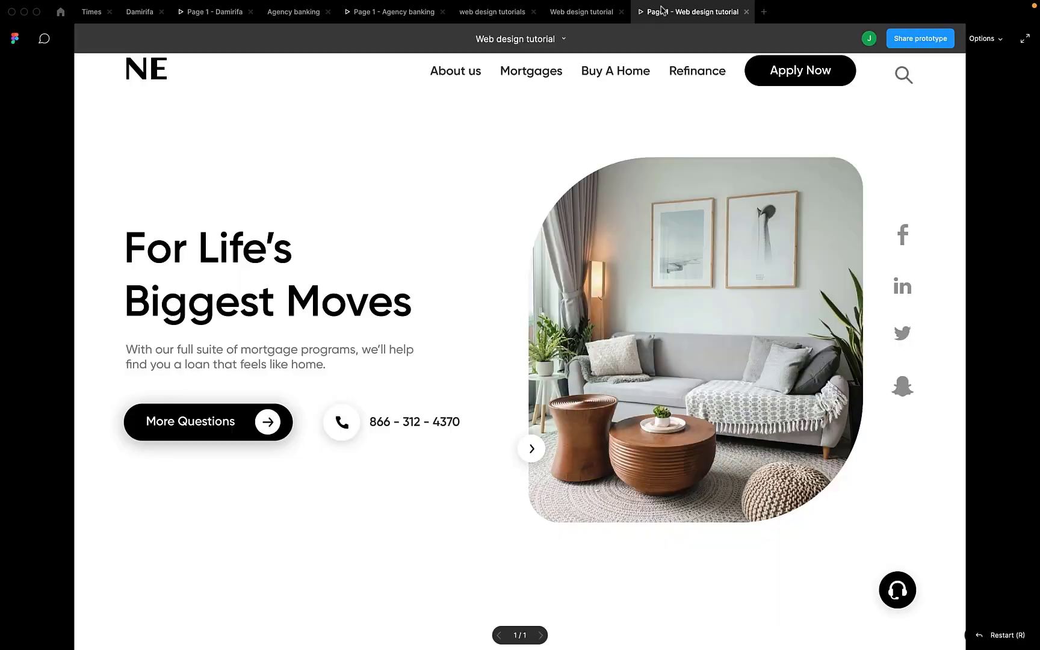
click(581, 11)
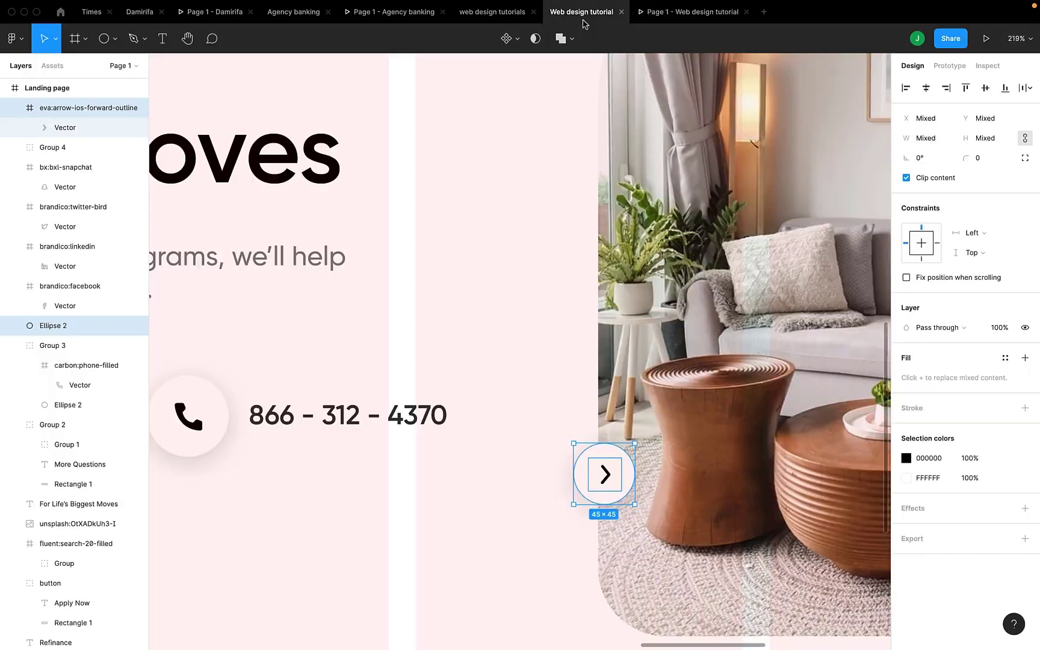
Lock the arrow's proportions, centre it on the circle both ways, and group them as Group 5.
click(605, 474)
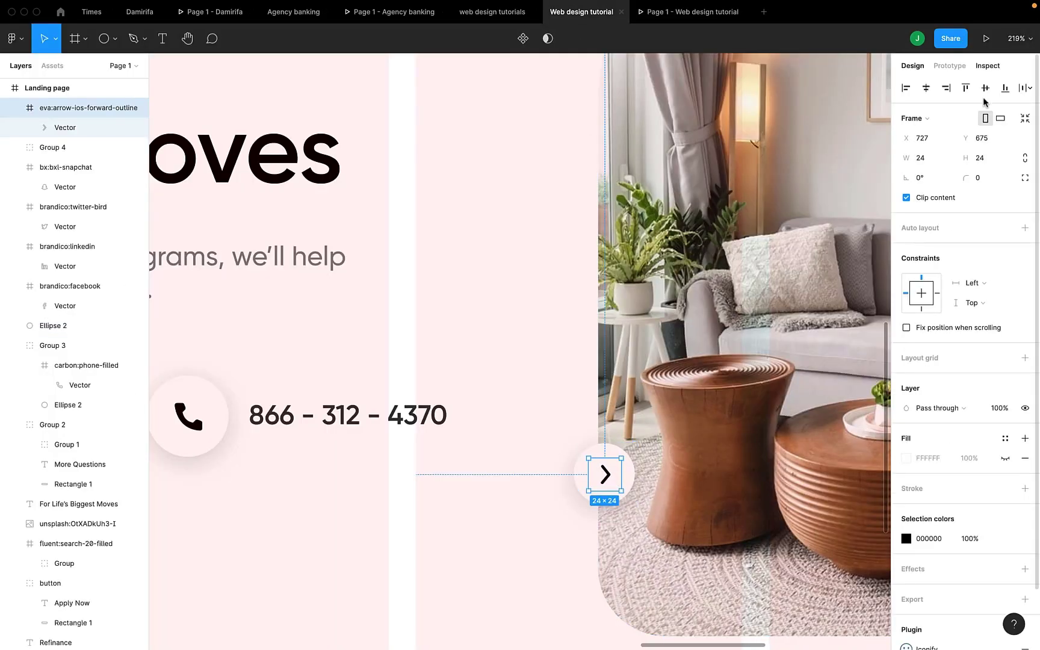
click(1026, 159)
click(978, 159)
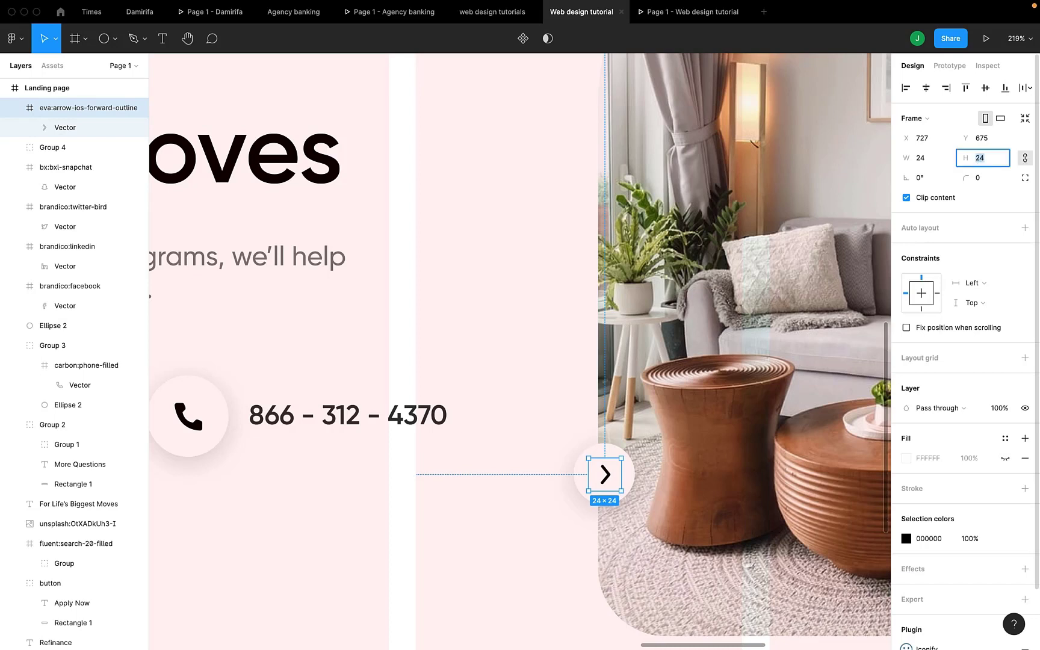
shift+click(613, 446)
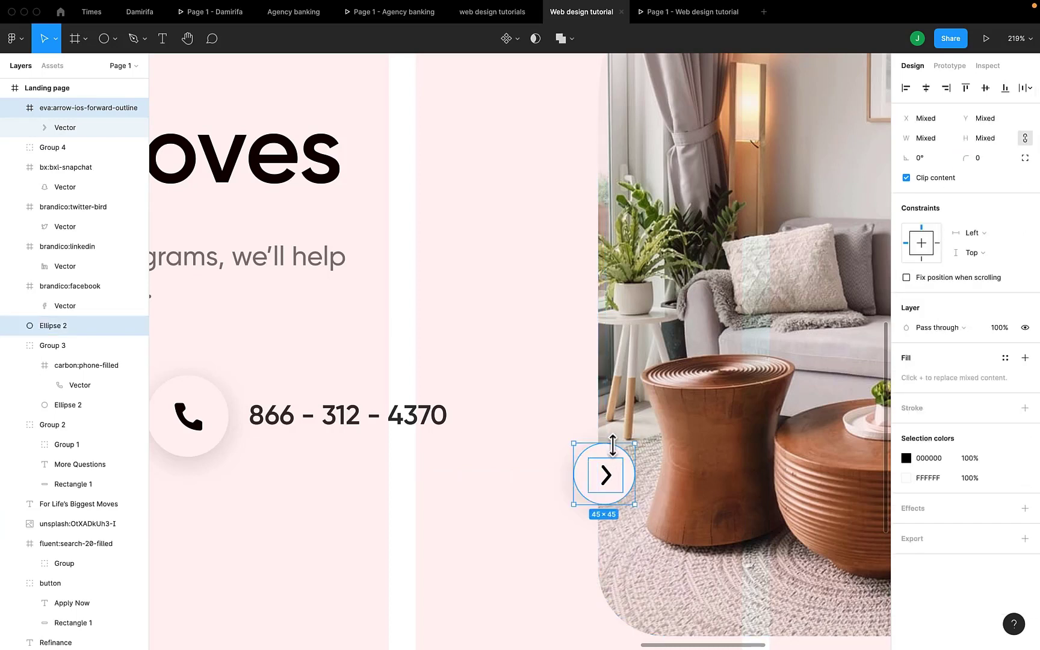
click(926, 88)
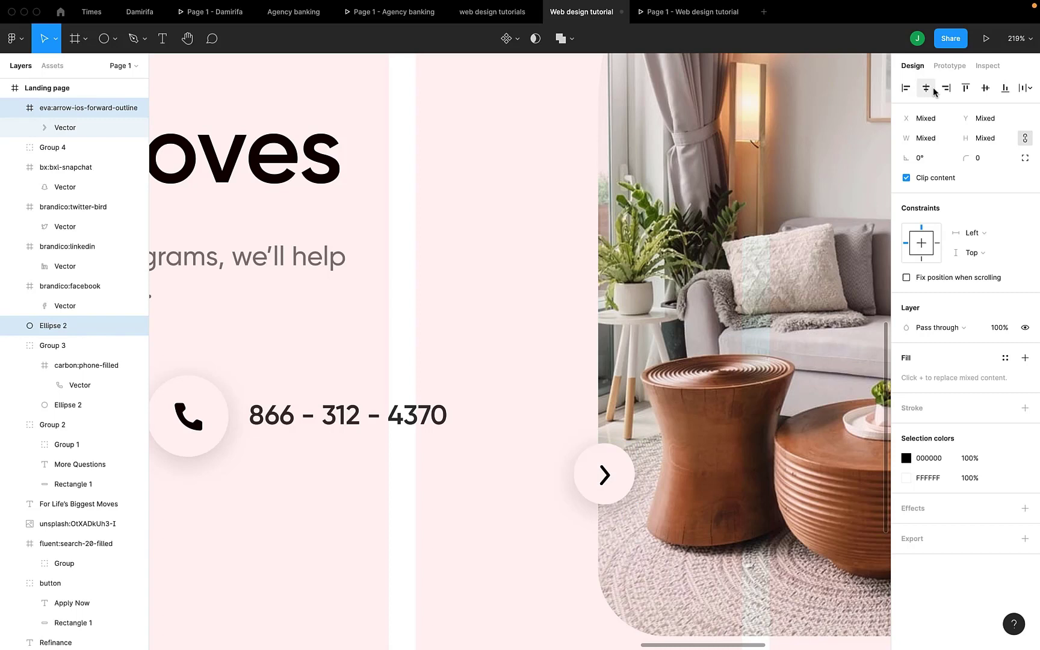
click(983, 87)
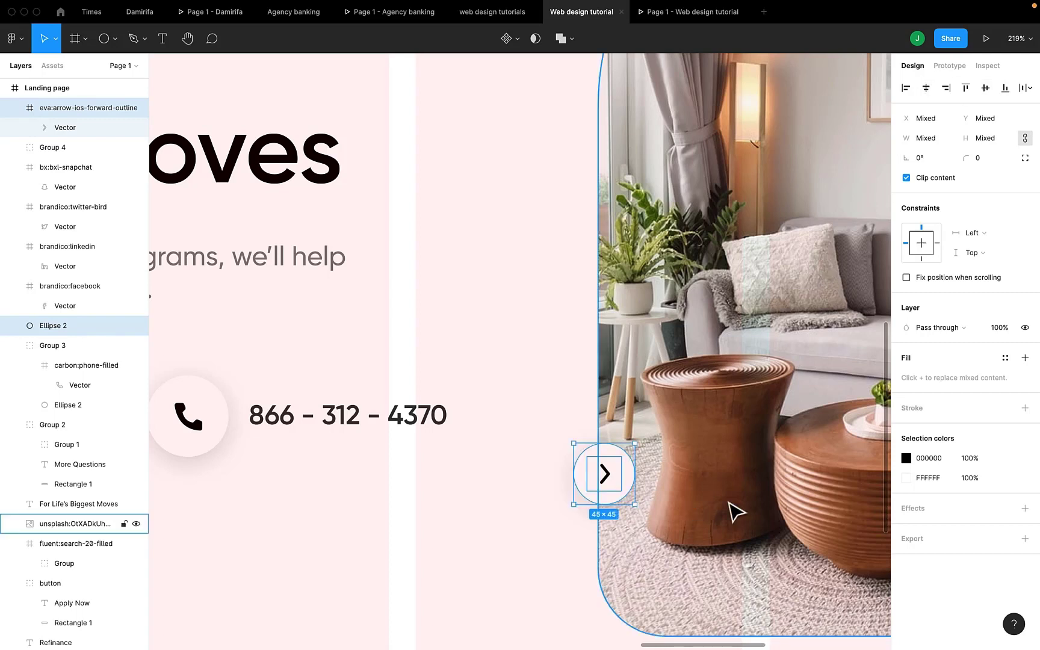
key(super+g)
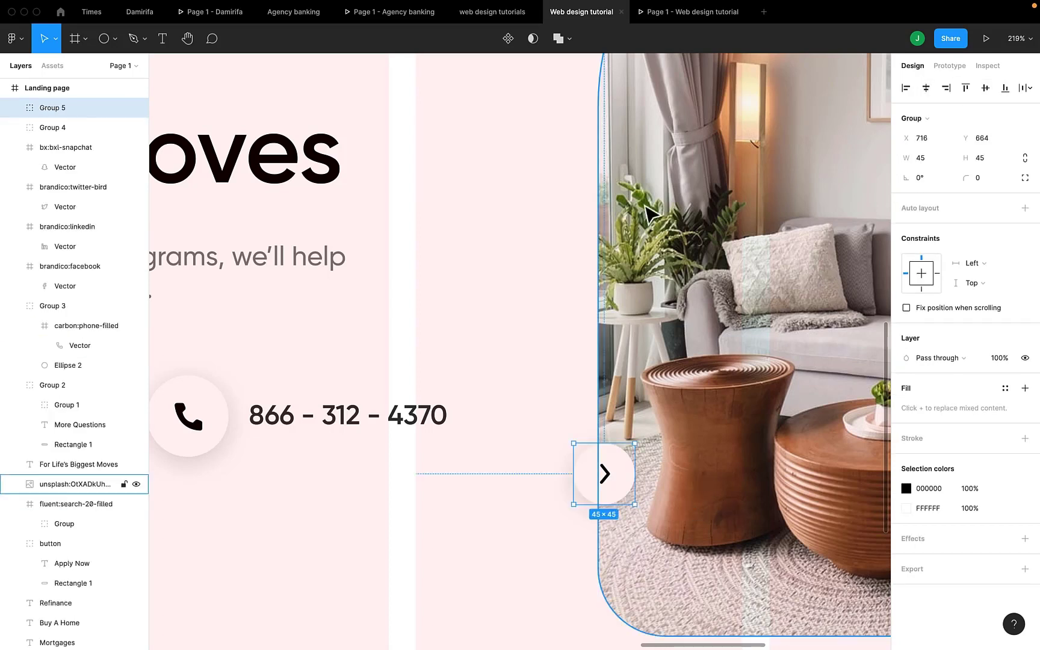
click(642, 16)
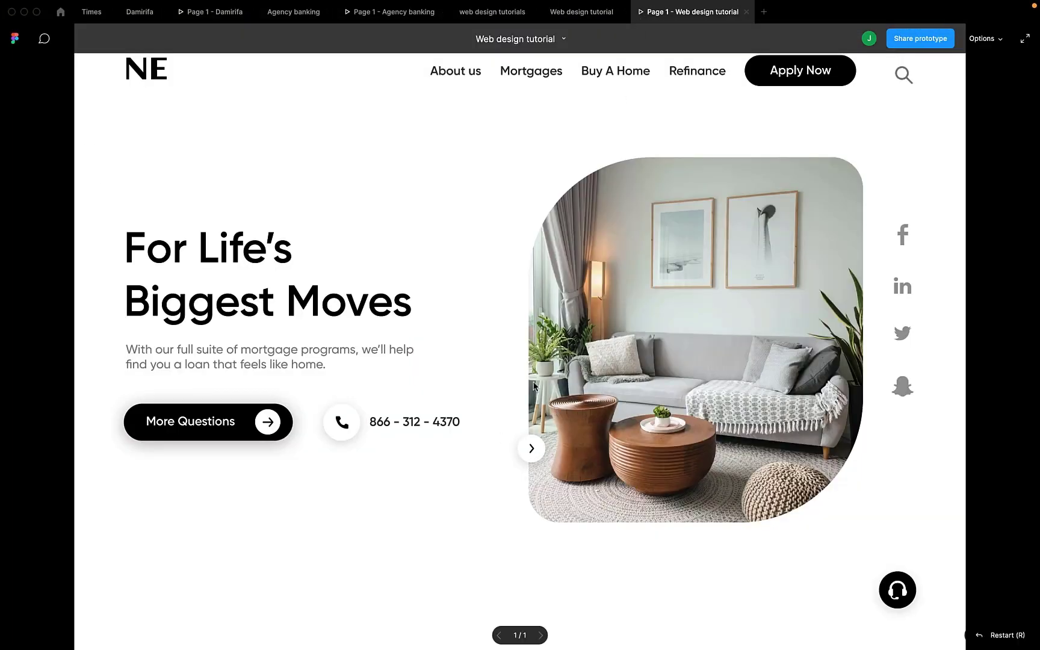
click(581, 11)
scroll(447, 494, down, 3)
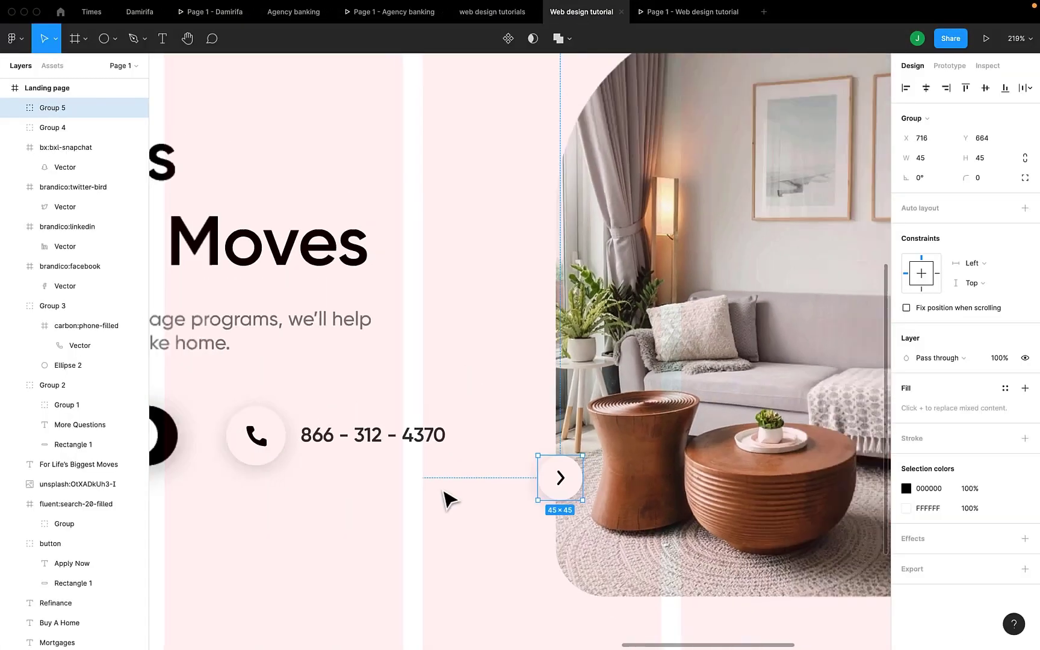
Duplicate the arrow button just below as Group 6 and flip its arrow horizontally.
drag(540, 479, 546, 535)
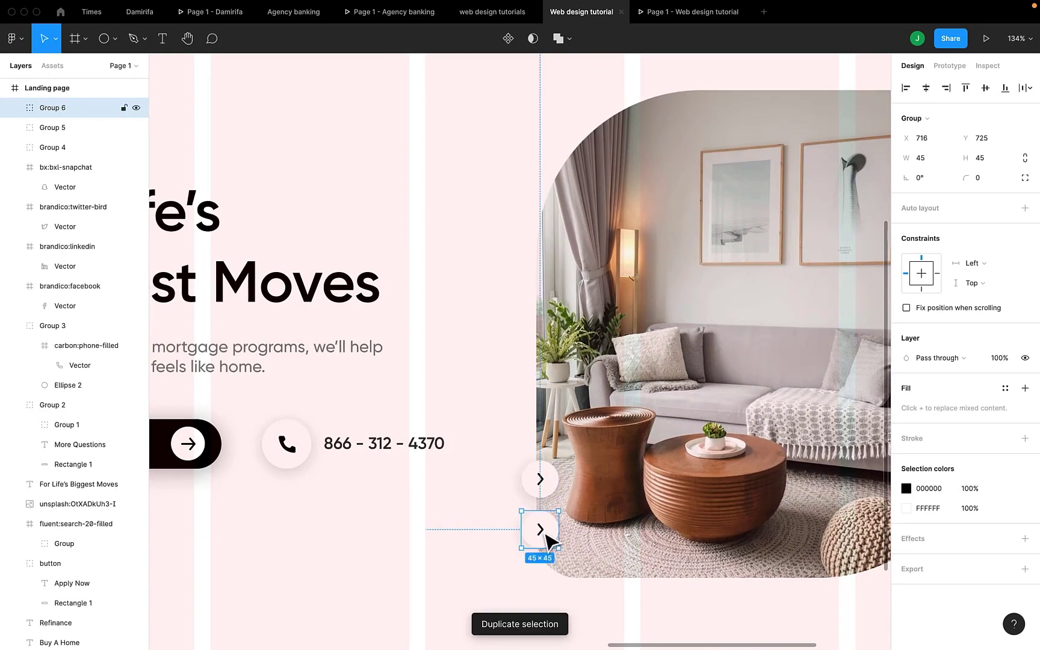
double_click(543, 534)
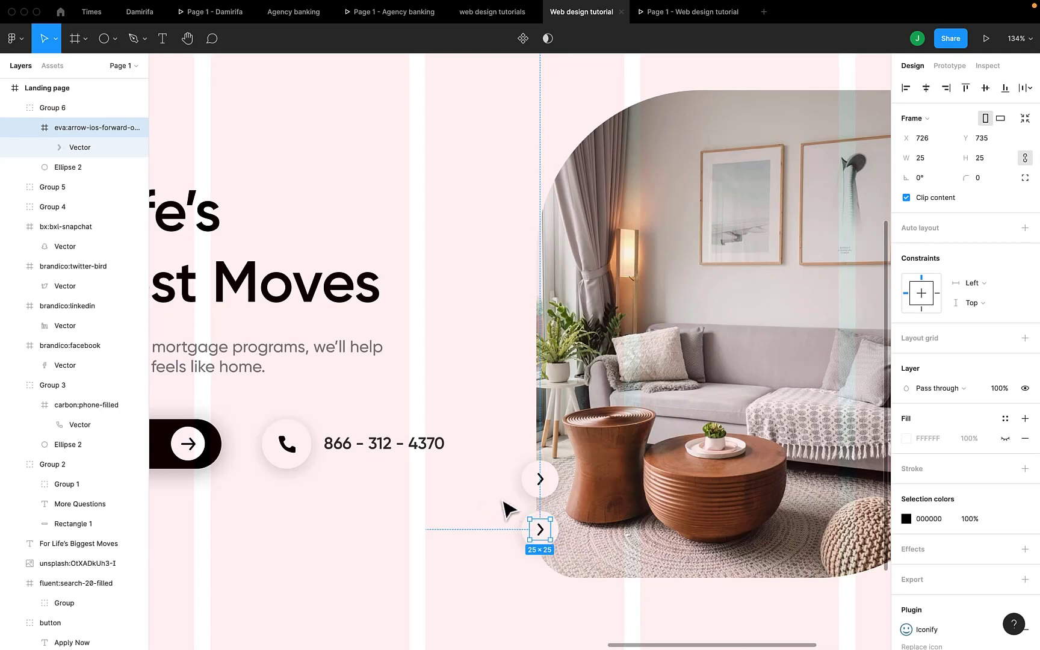
right_click(541, 532)
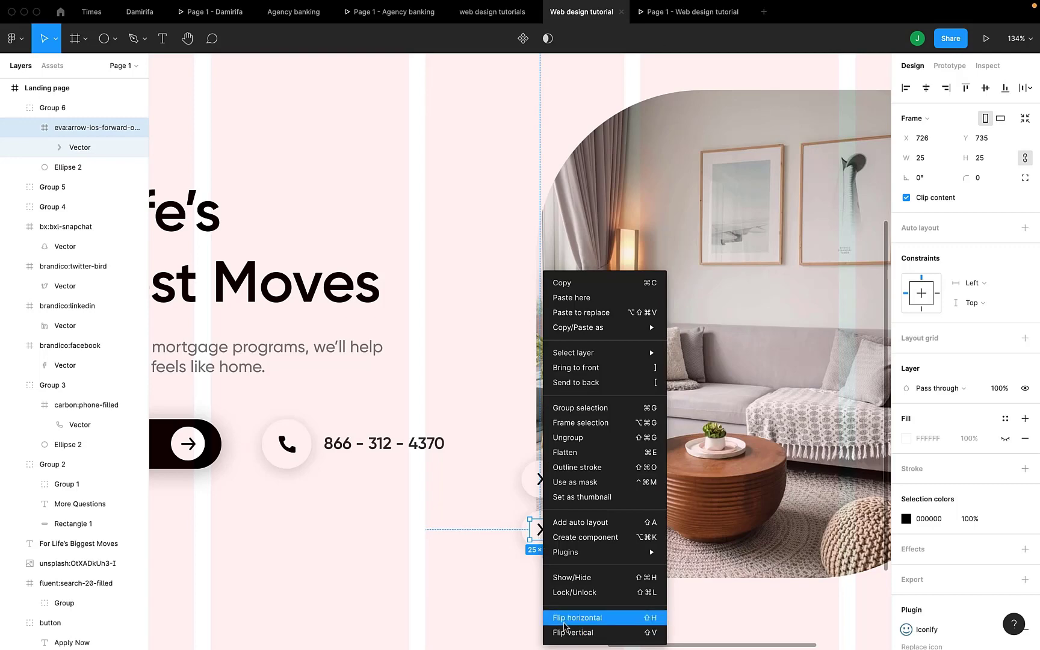
click(576, 617)
click(452, 567)
scroll(452, 567, down, 5)
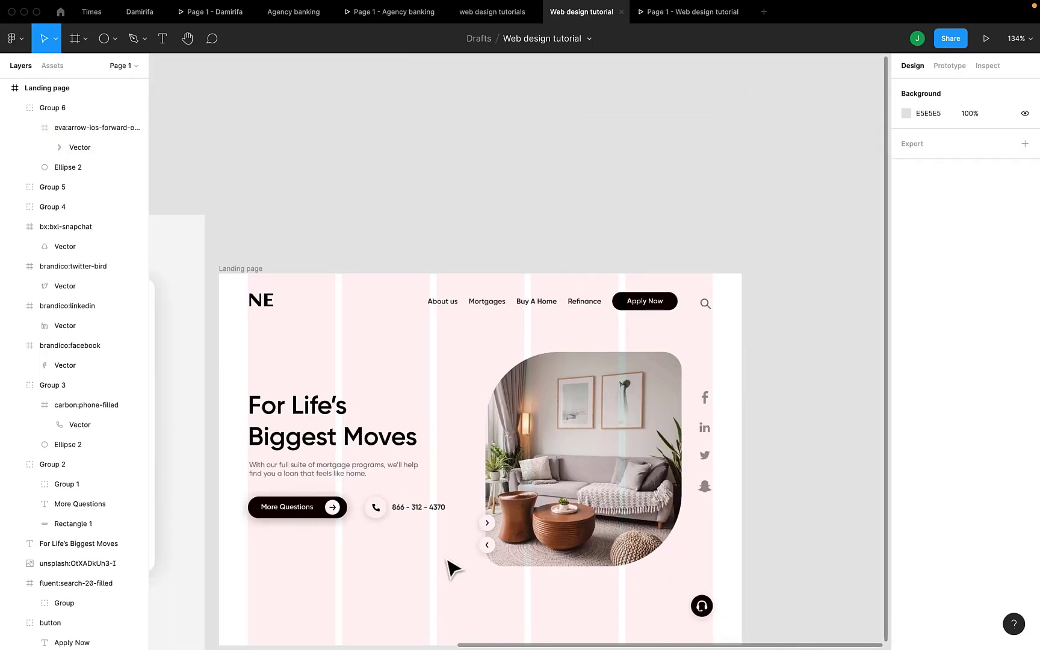
Turn off the Landing page frame's layout grid visibility, removing the pink column guides.
scroll(453, 568, left, 10)
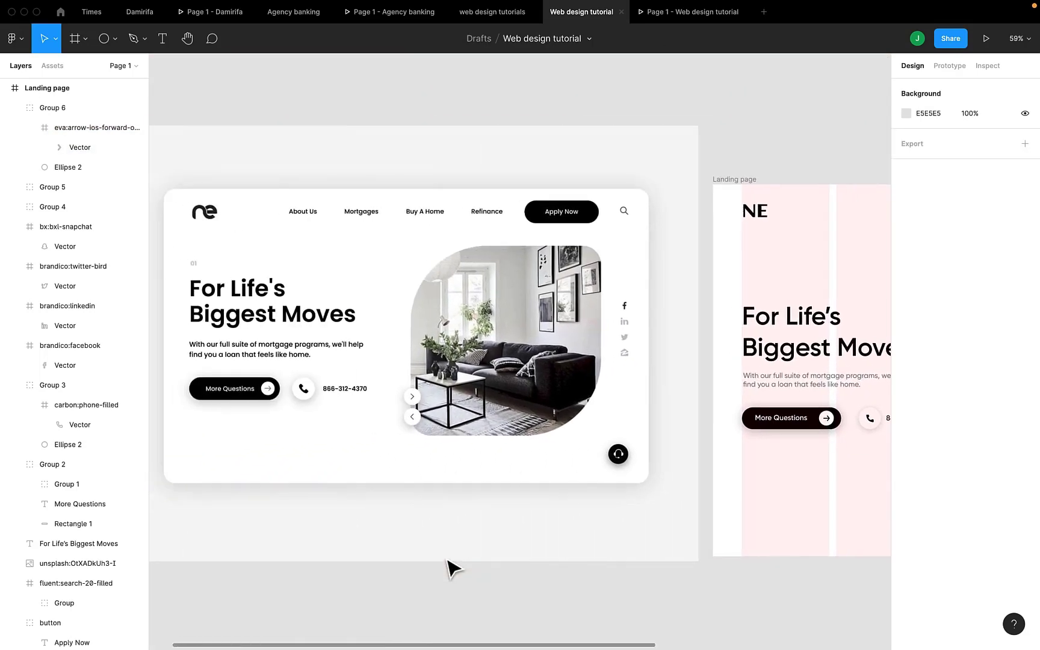
scroll(453, 567, right, 5)
scroll(453, 568, down, 3)
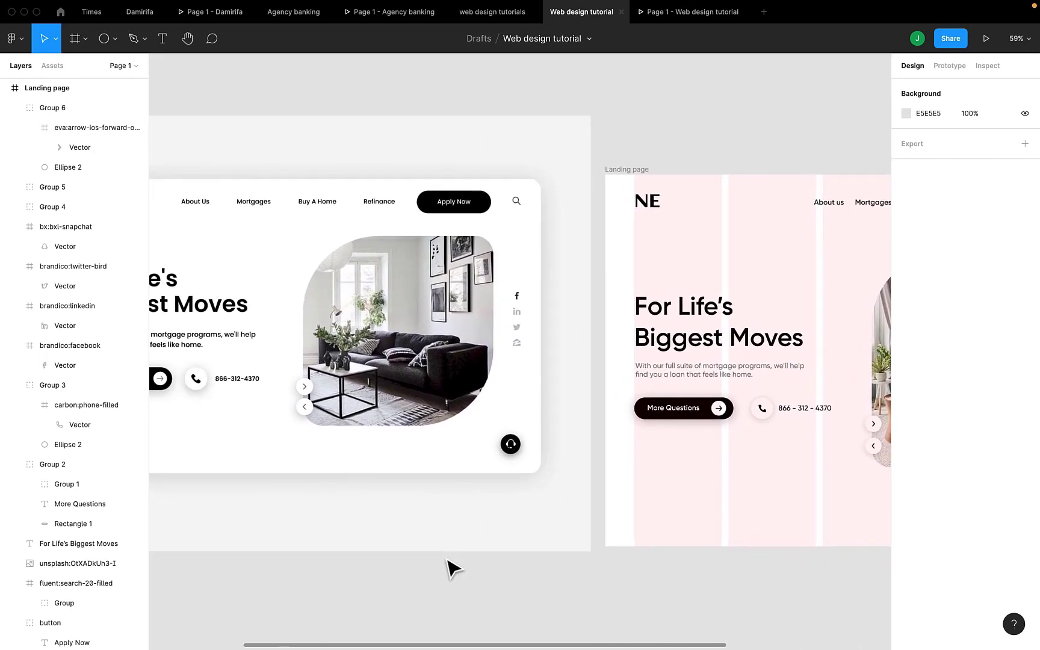
scroll(453, 565, down, 5)
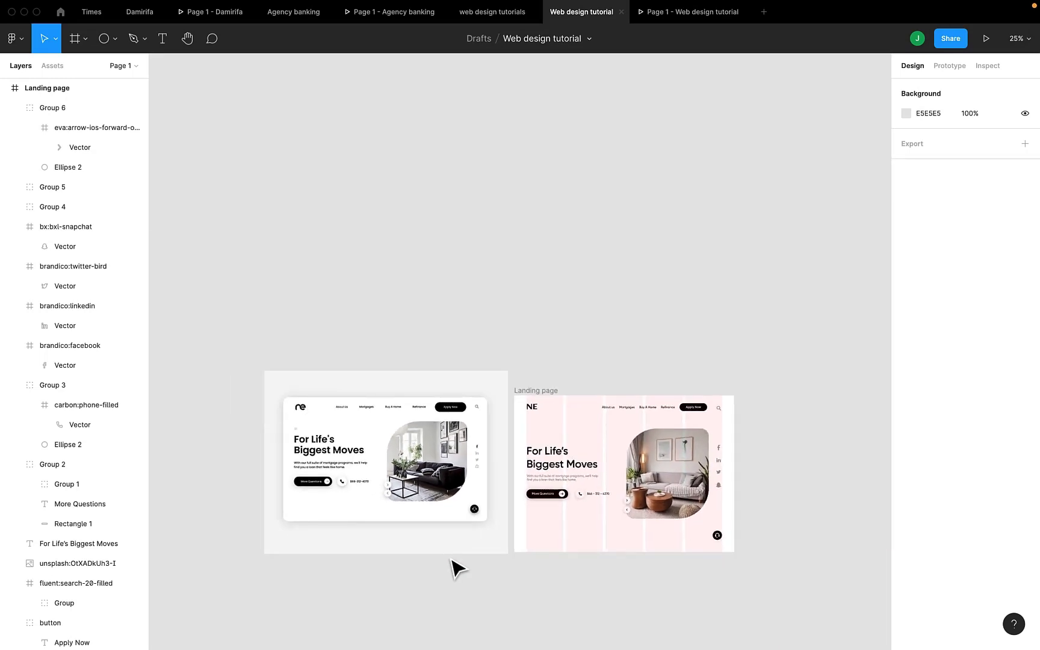
scroll(452, 566, up, 5)
click(590, 281)
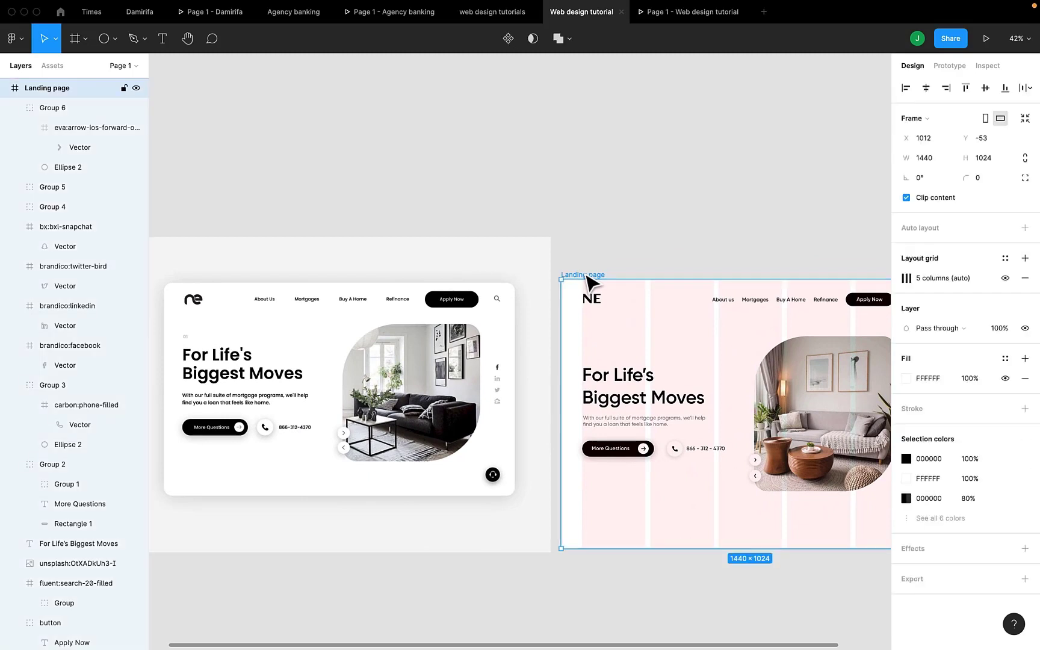
click(1004, 278)
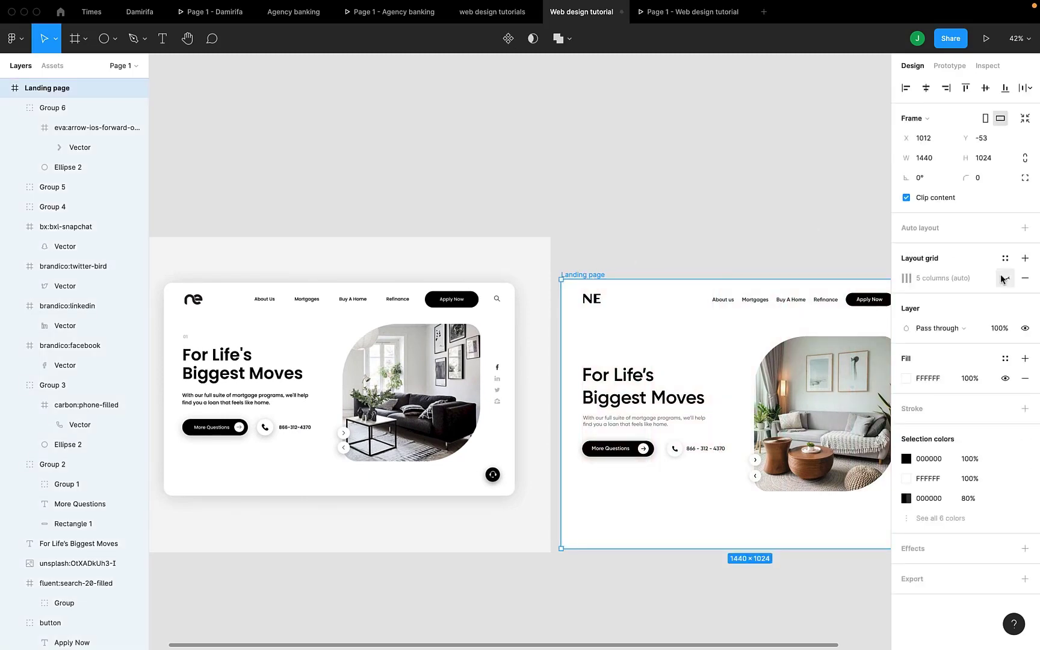
scroll(668, 383, right, 4)
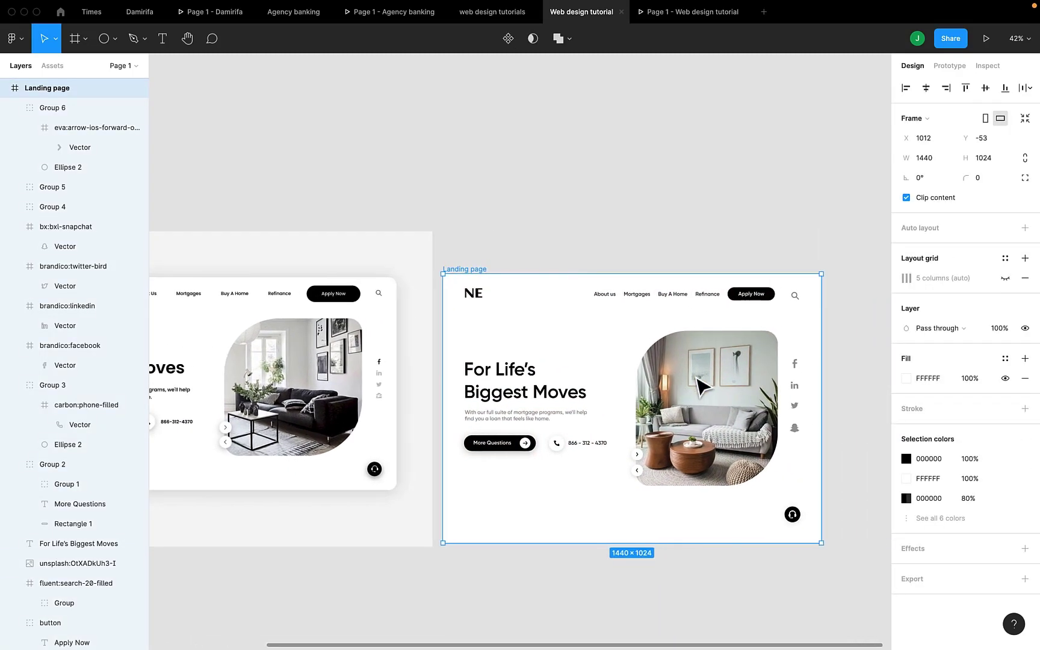
Preview the finished landing page in prototype view, then return to the design editor.
click(678, 22)
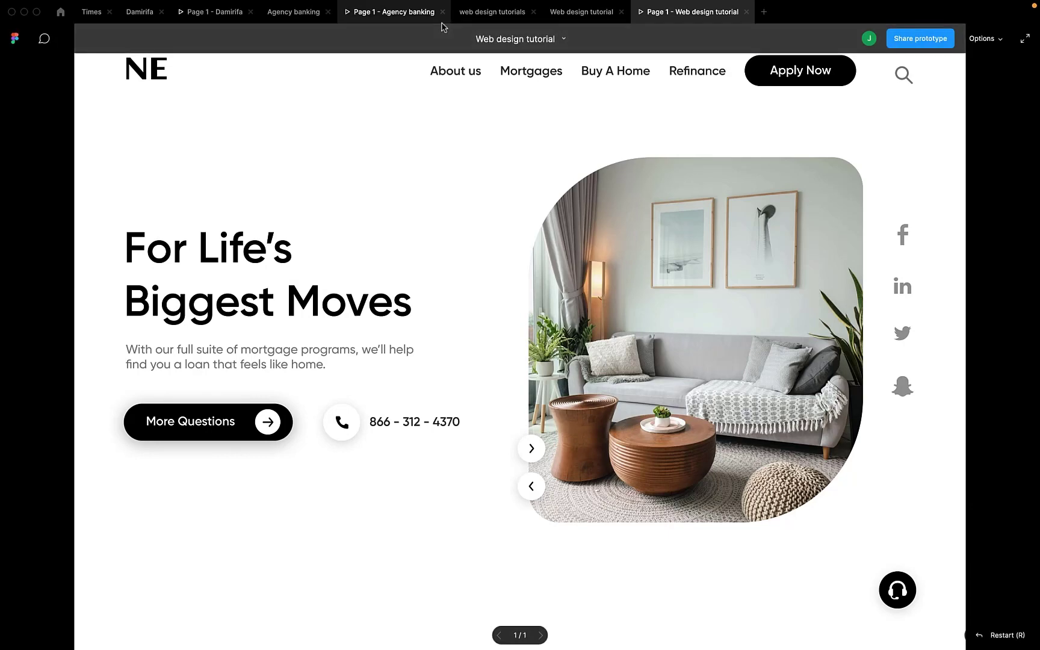
click(552, 19)
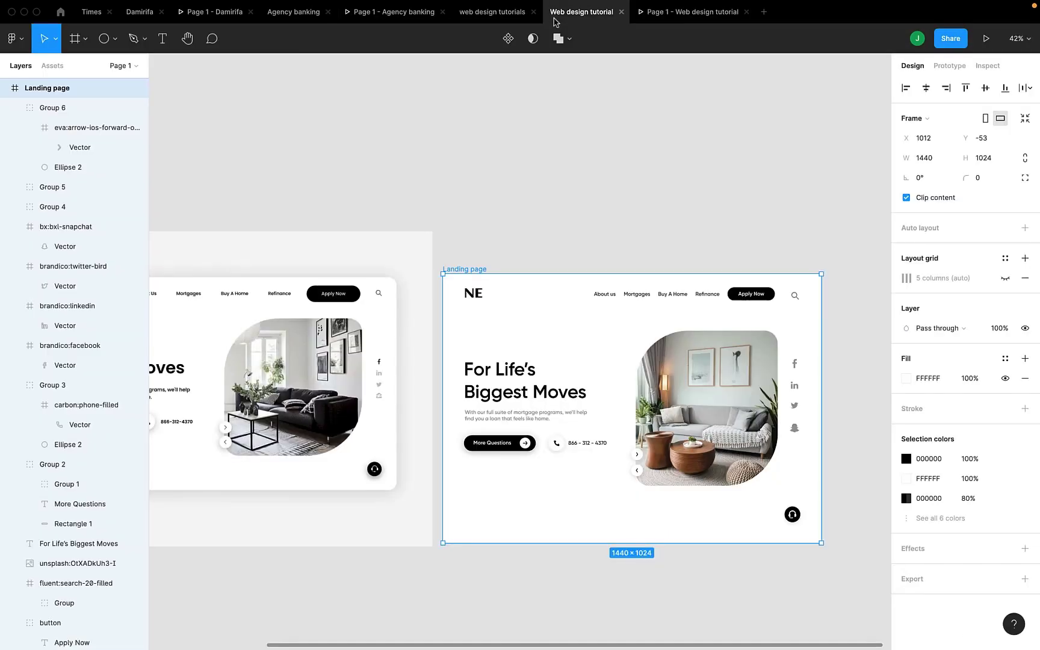
click(714, 7)
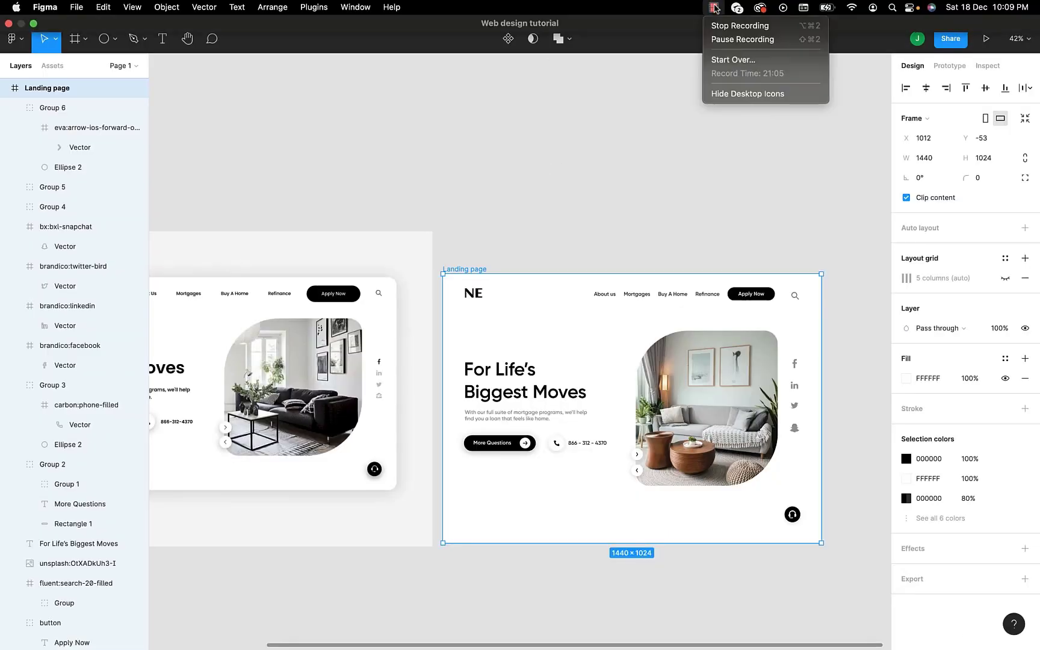